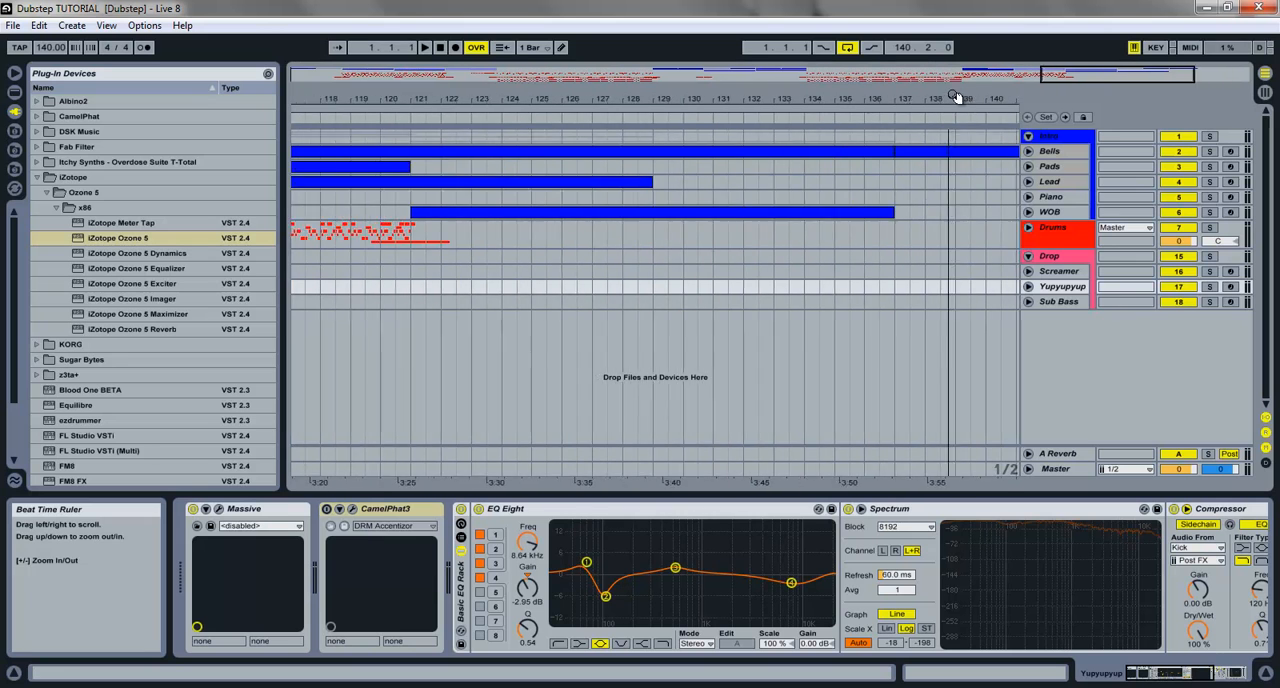
Step: Unfold the Bells track and play back the song's ending from bar 136
{"action": "left_click", "coordinate": [1028, 152]}
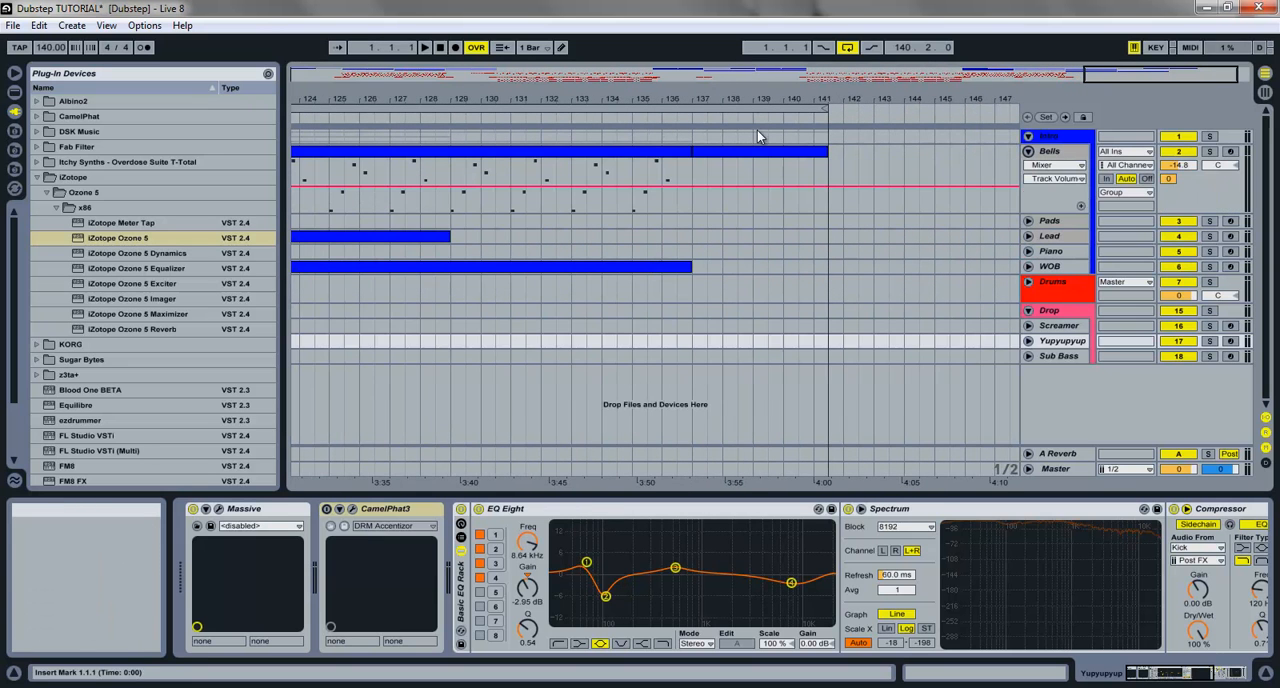
{"action": "left_click", "coordinate": [737, 151]}
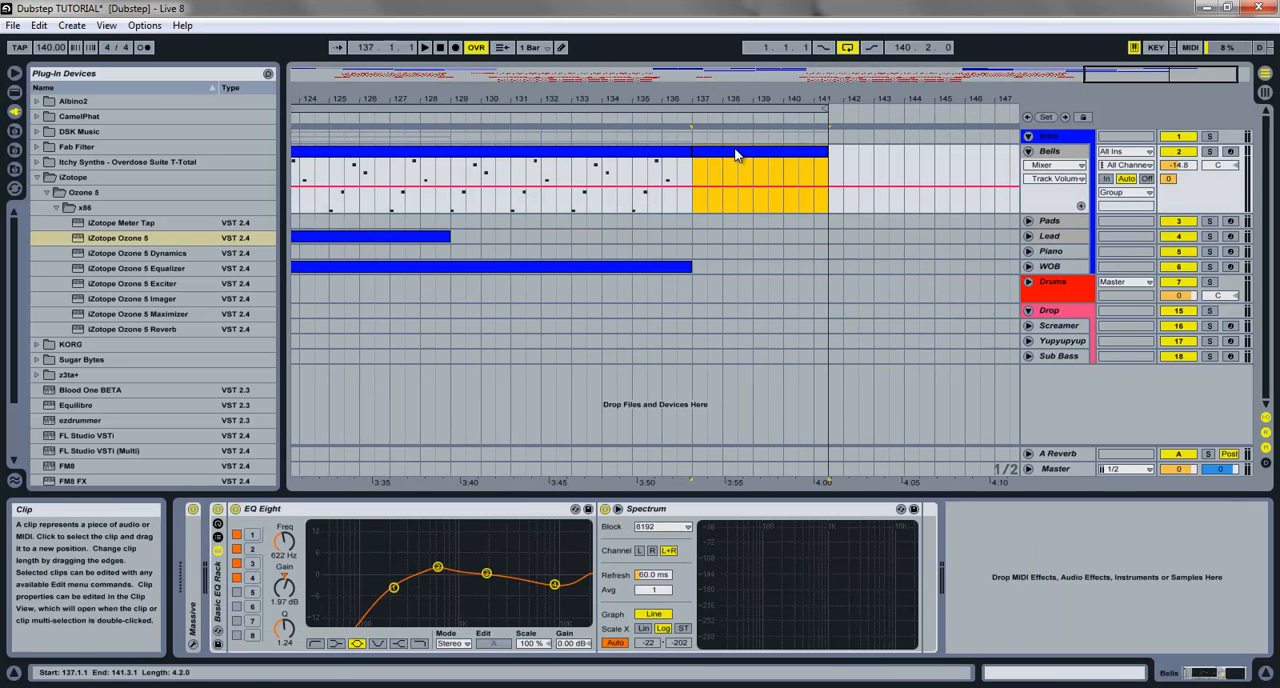
{"action": "left_click", "coordinate": [661, 169]}
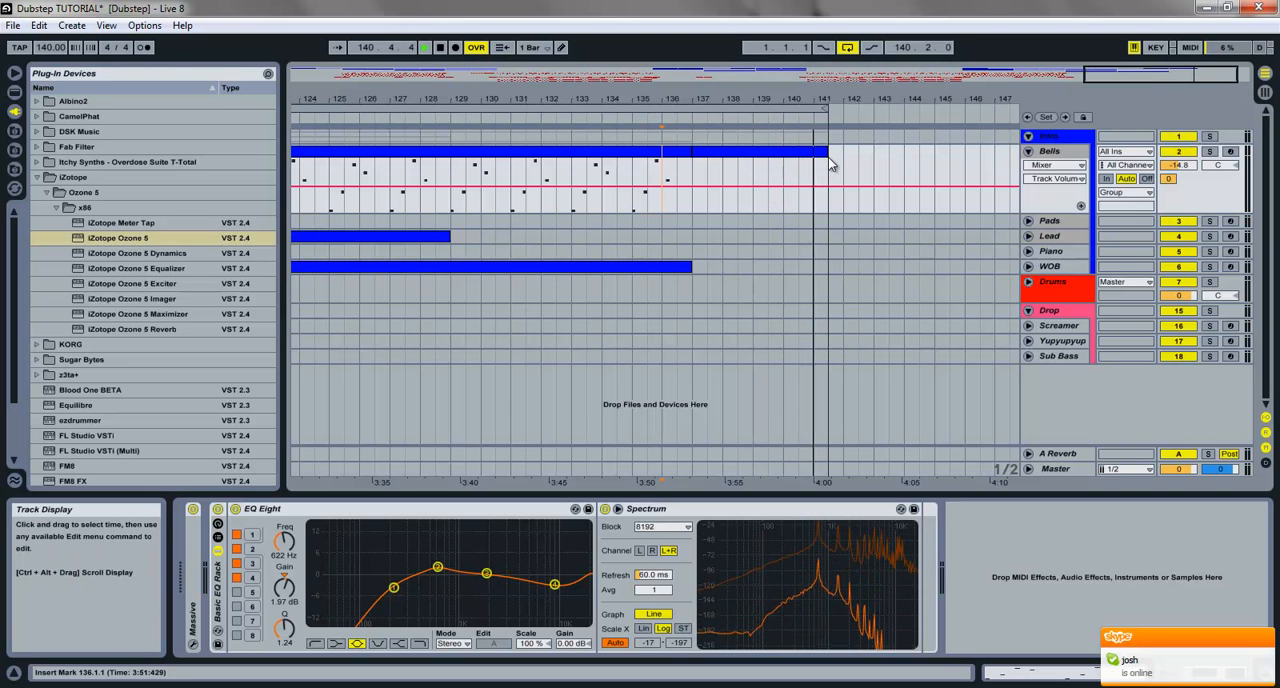
{"action": "key", "text": "space"}
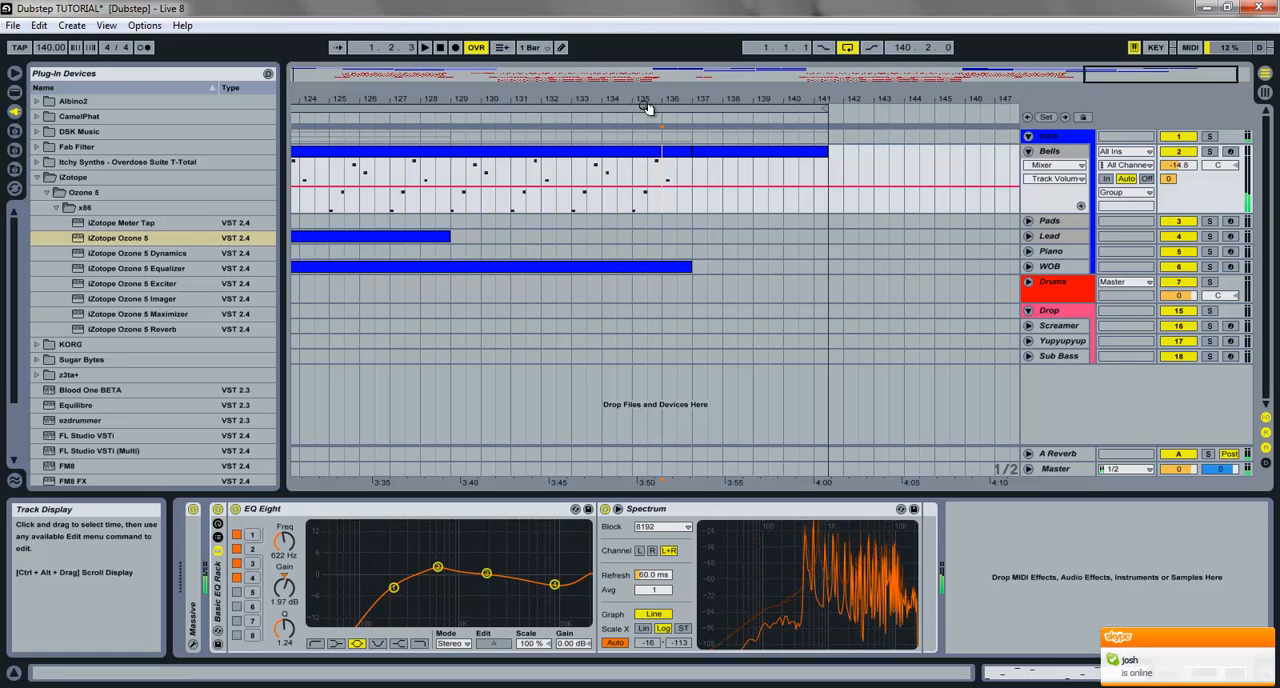
Step: Check the Bells track's Speaker On automation and fold the track again
{"action": "left_click", "coordinate": [1164, 153]}
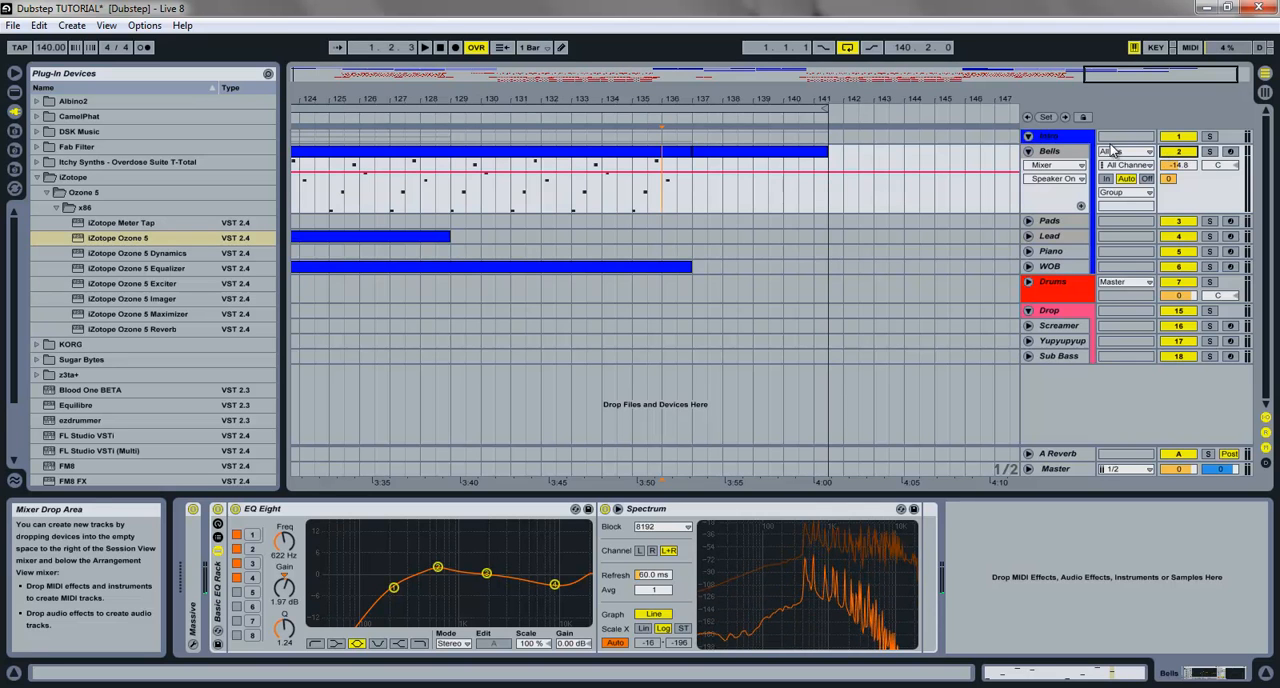
{"action": "left_click", "coordinate": [1029, 152]}
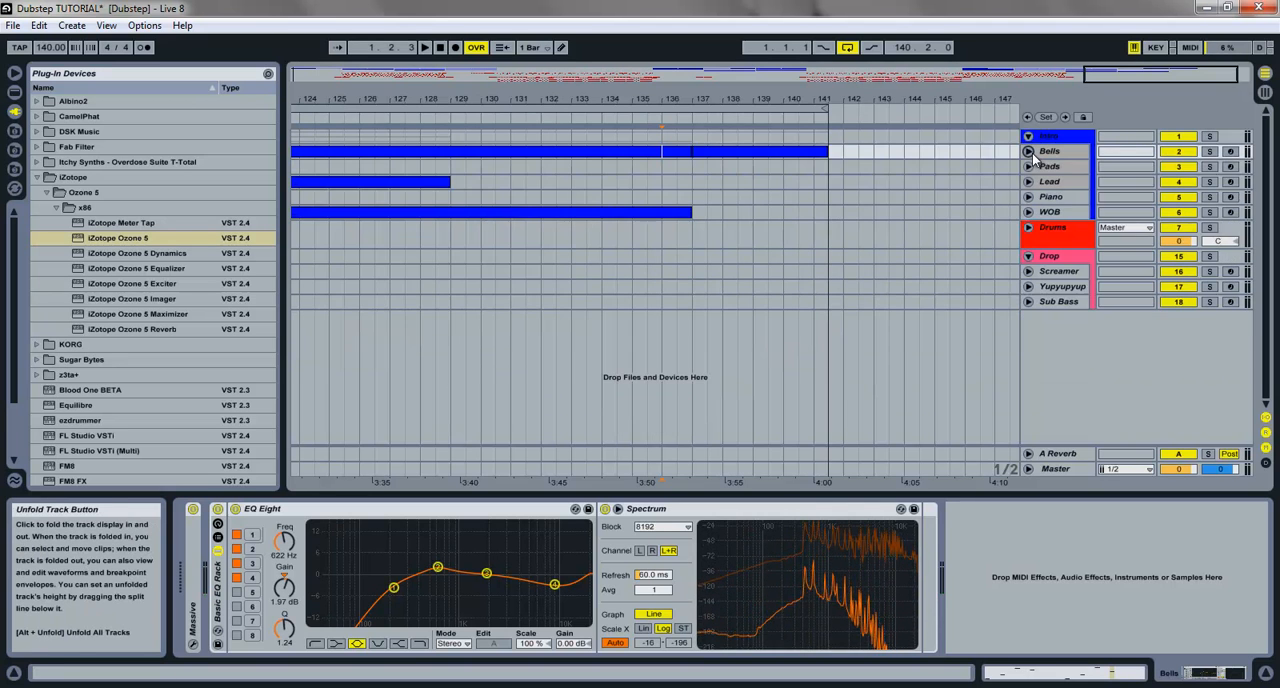
{"action": "left_click", "coordinate": [1029, 152]}
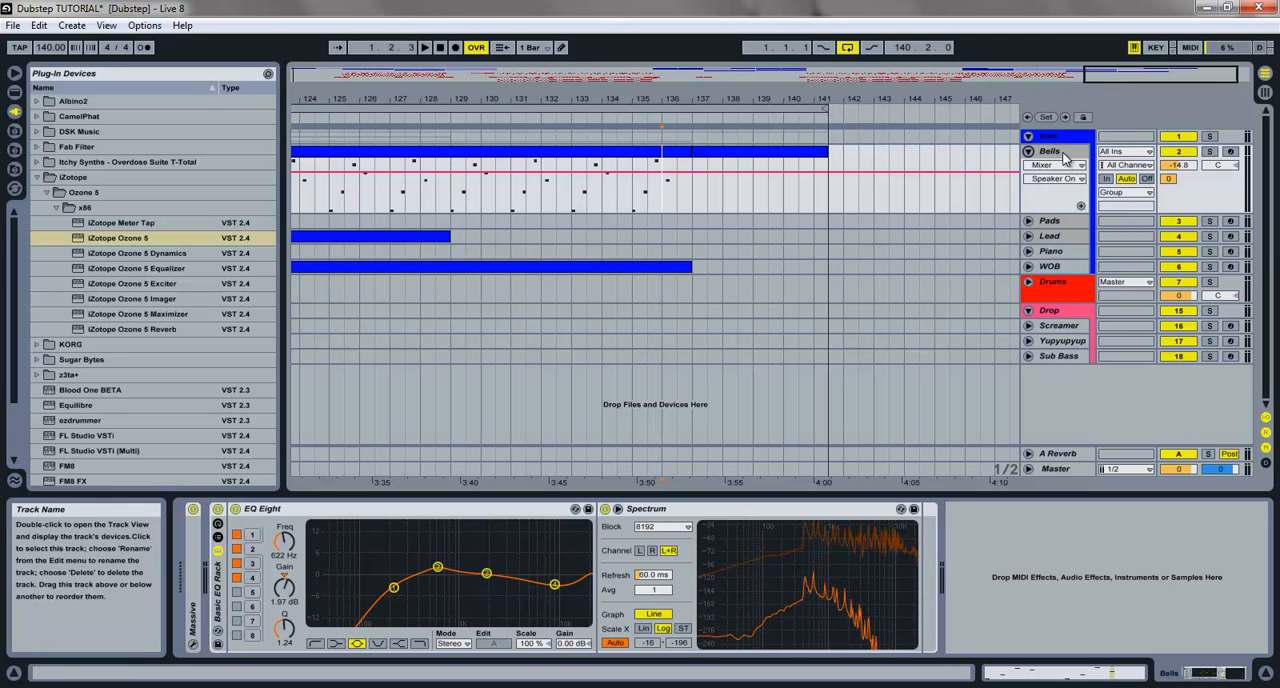
{"action": "left_click", "coordinate": [655, 141]}
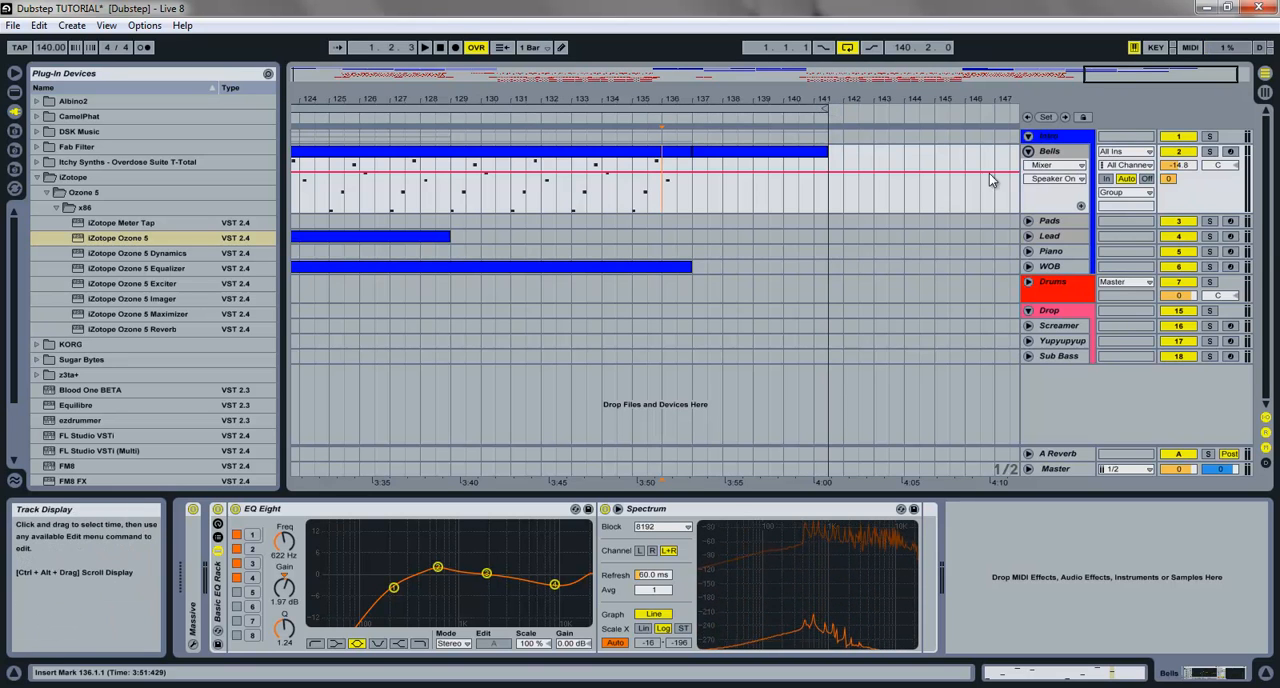
{"action": "left_click", "coordinate": [1028, 151]}
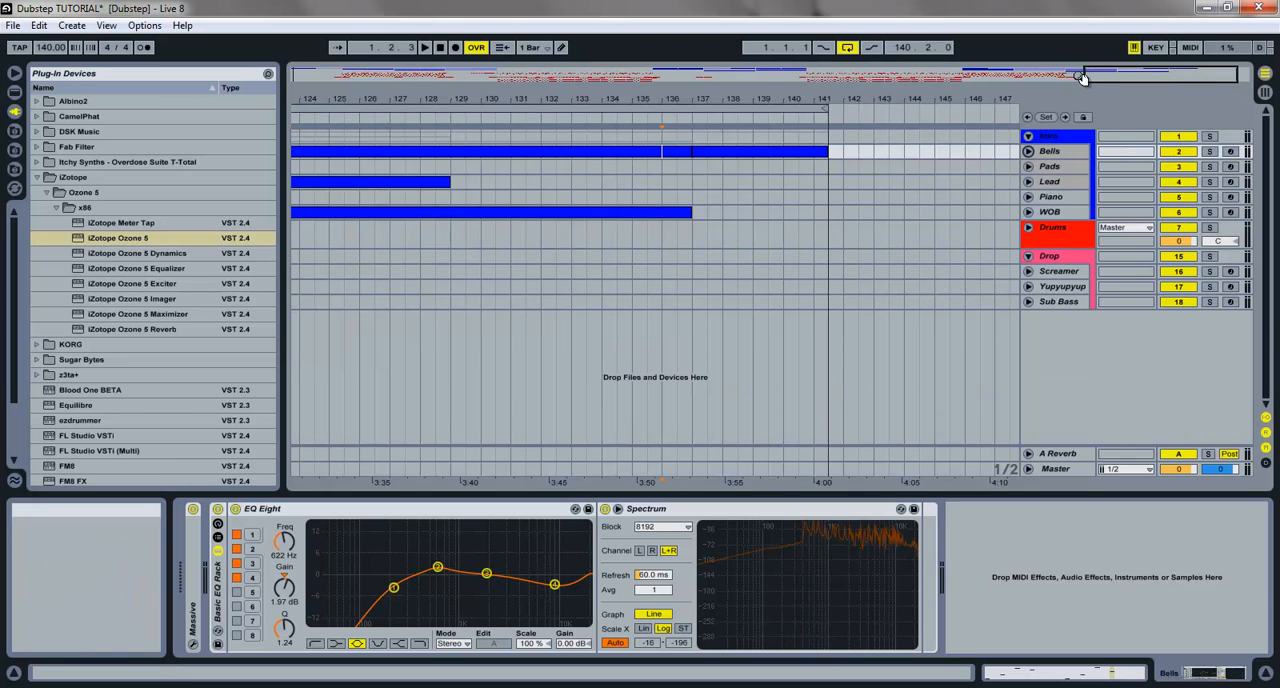
Step: Play the first drop from bar 33 and activate the CamelPhat3 effect on the Yupyupyup track
{"action": "left_click_drag", "start_coordinate": [1080, 77], "coordinate": [1085, 65]}
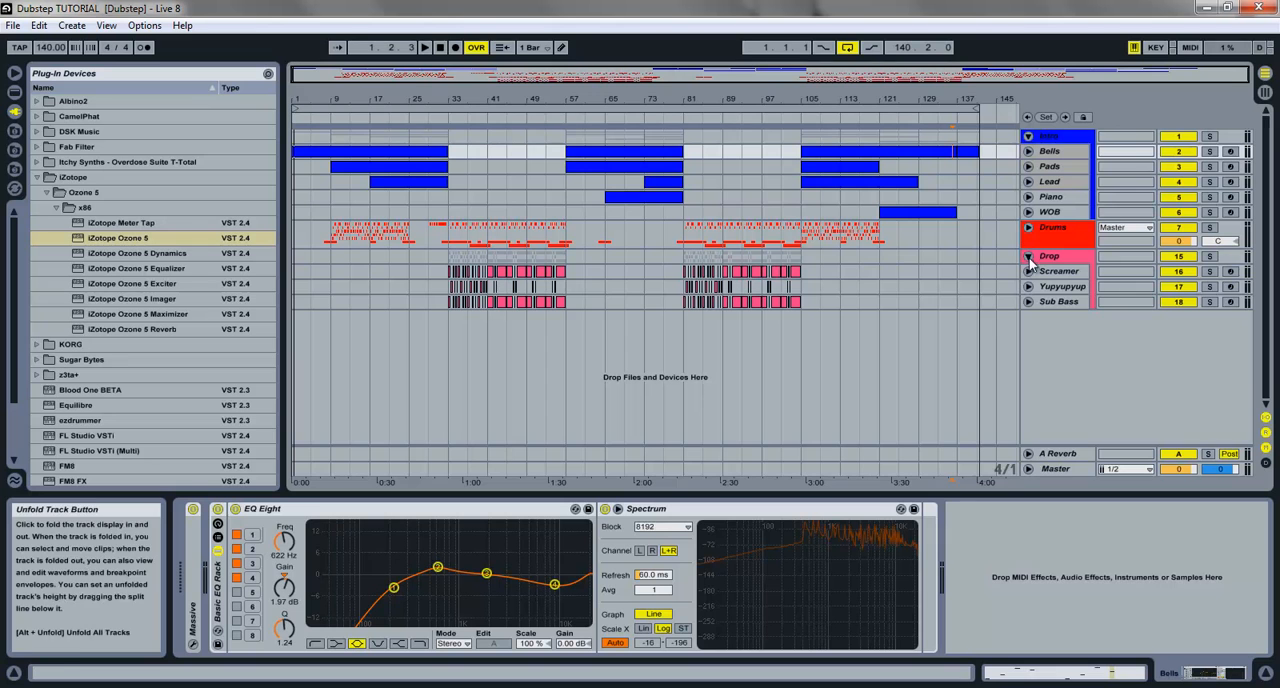
{"action": "left_click", "coordinate": [450, 303]}
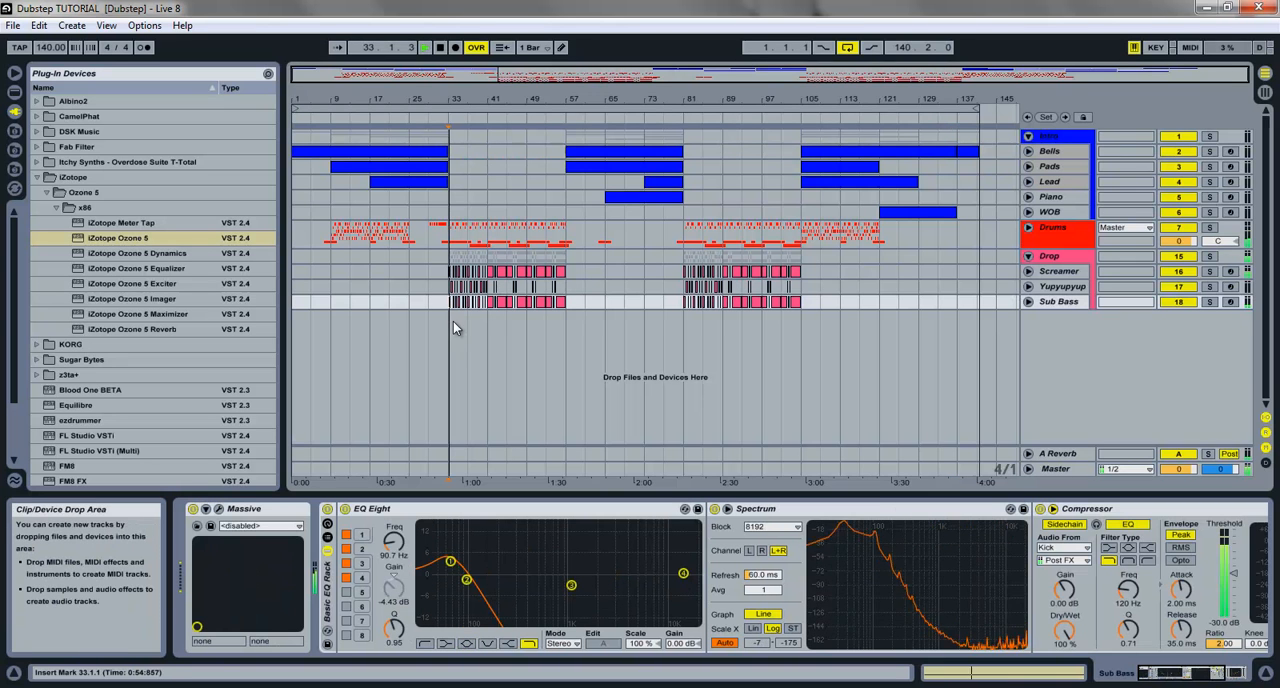
{"action": "key", "text": "space"}
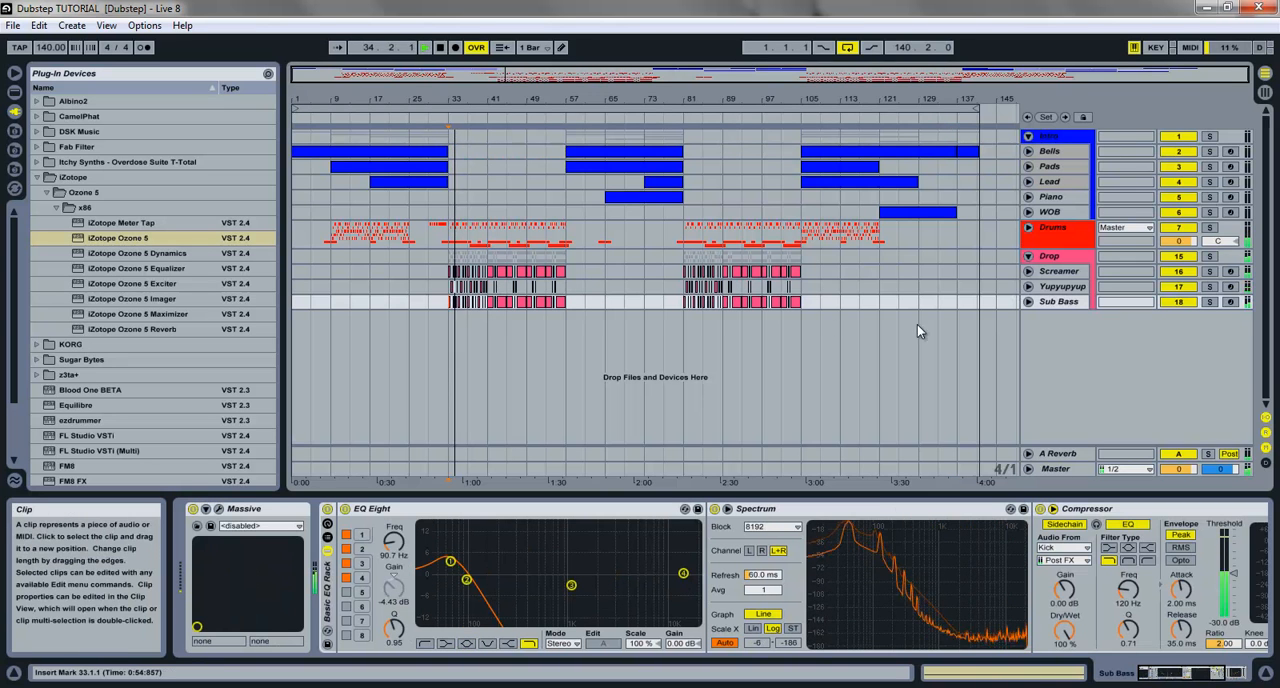
{"action": "left_click", "coordinate": [1056, 287]}
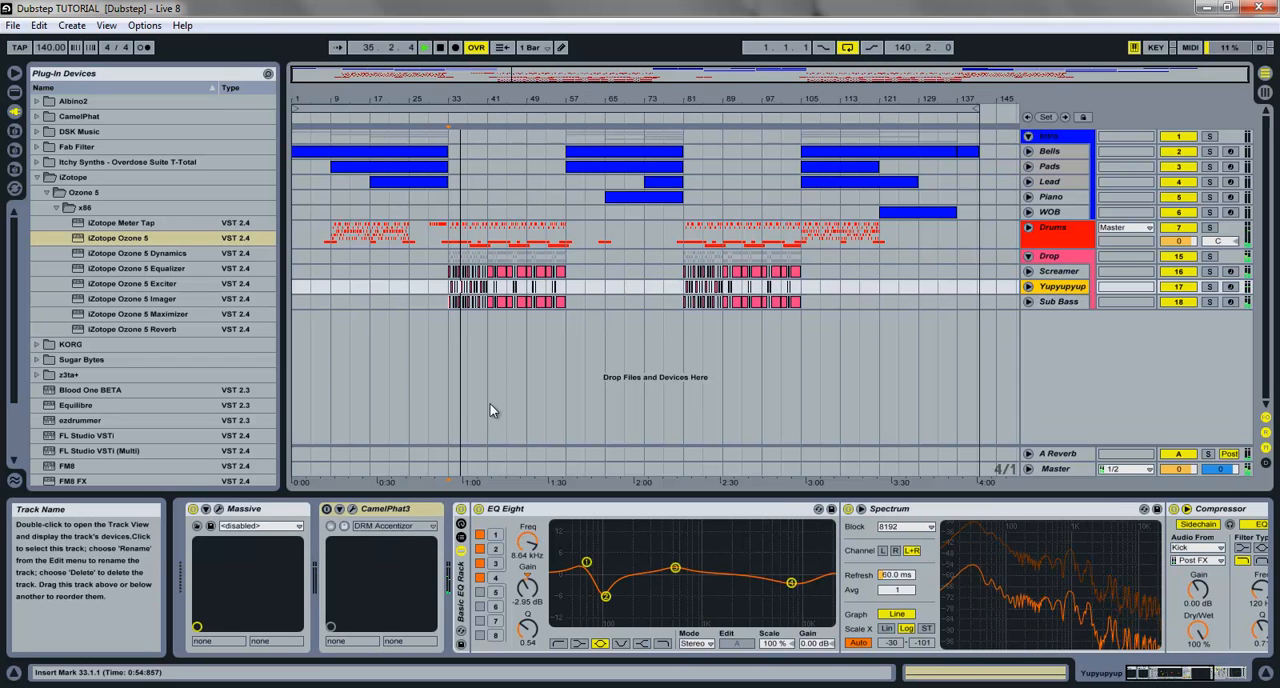
{"action": "left_click", "coordinate": [360, 508]}
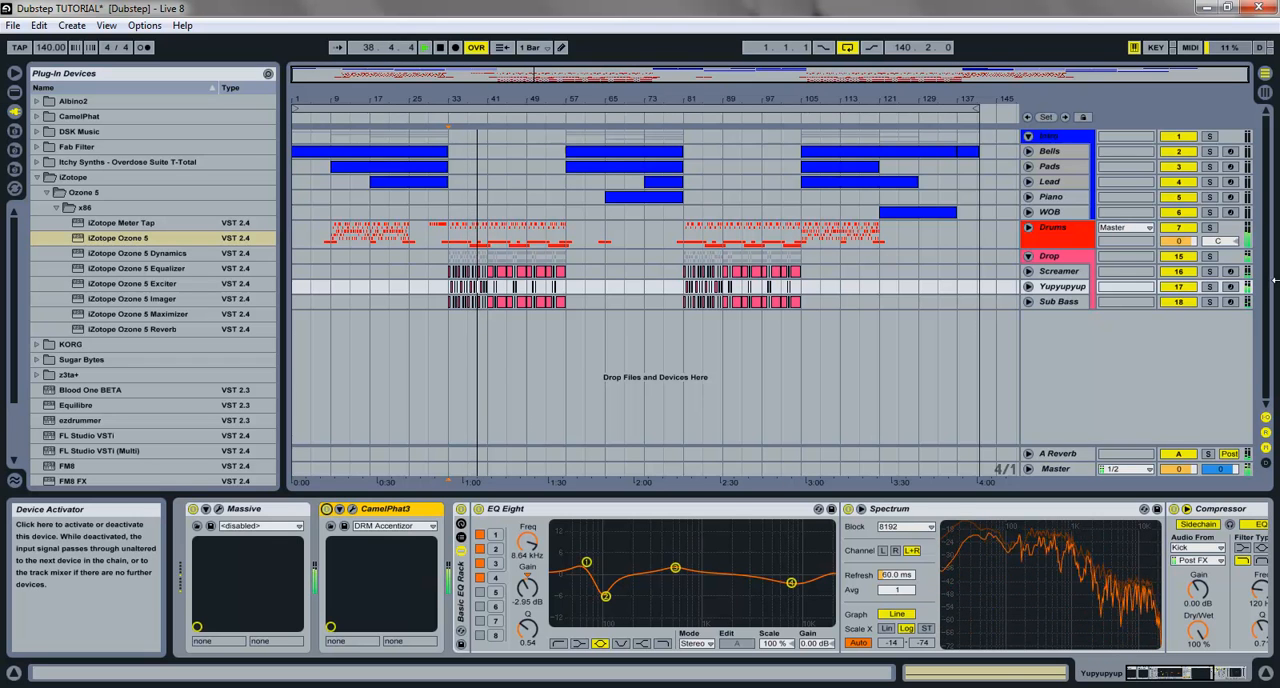
Step: Lower the Yupyupyup track's volume to -14 dB in the Session View mixer, checking its peak level during playback
{"action": "key", "text": "Tab"}
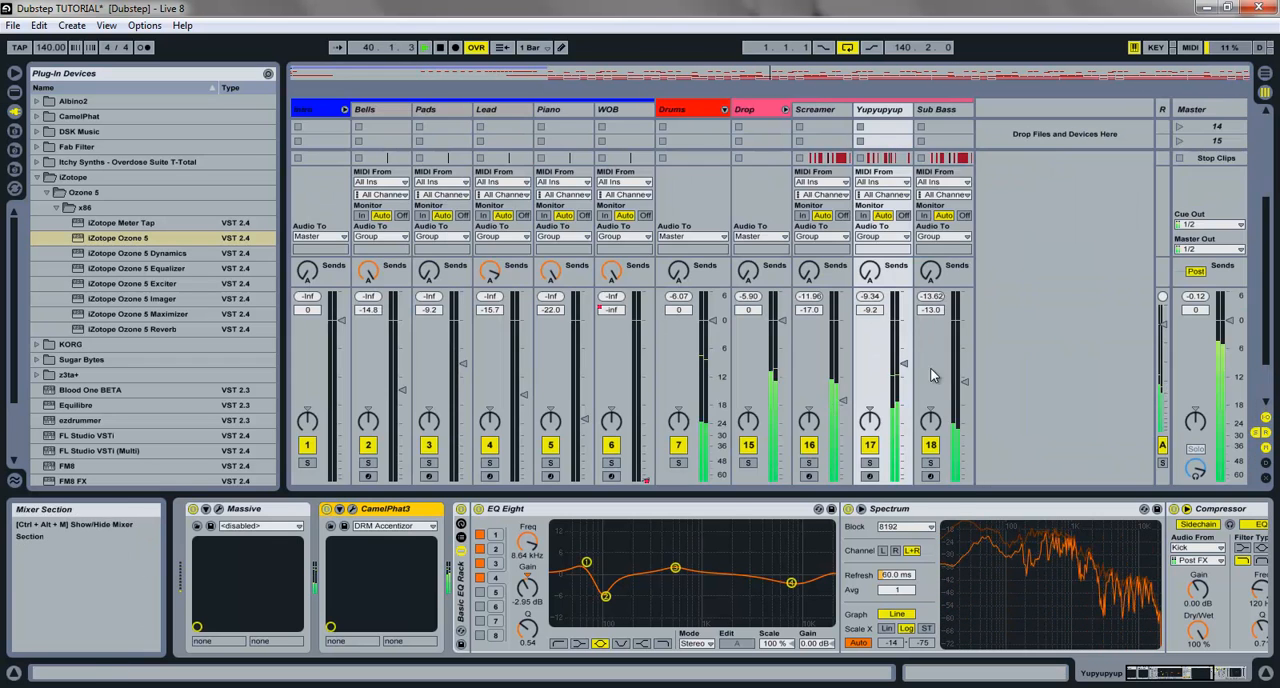
{"action": "left_click_drag", "start_coordinate": [900, 372], "coordinate": [905, 395]}
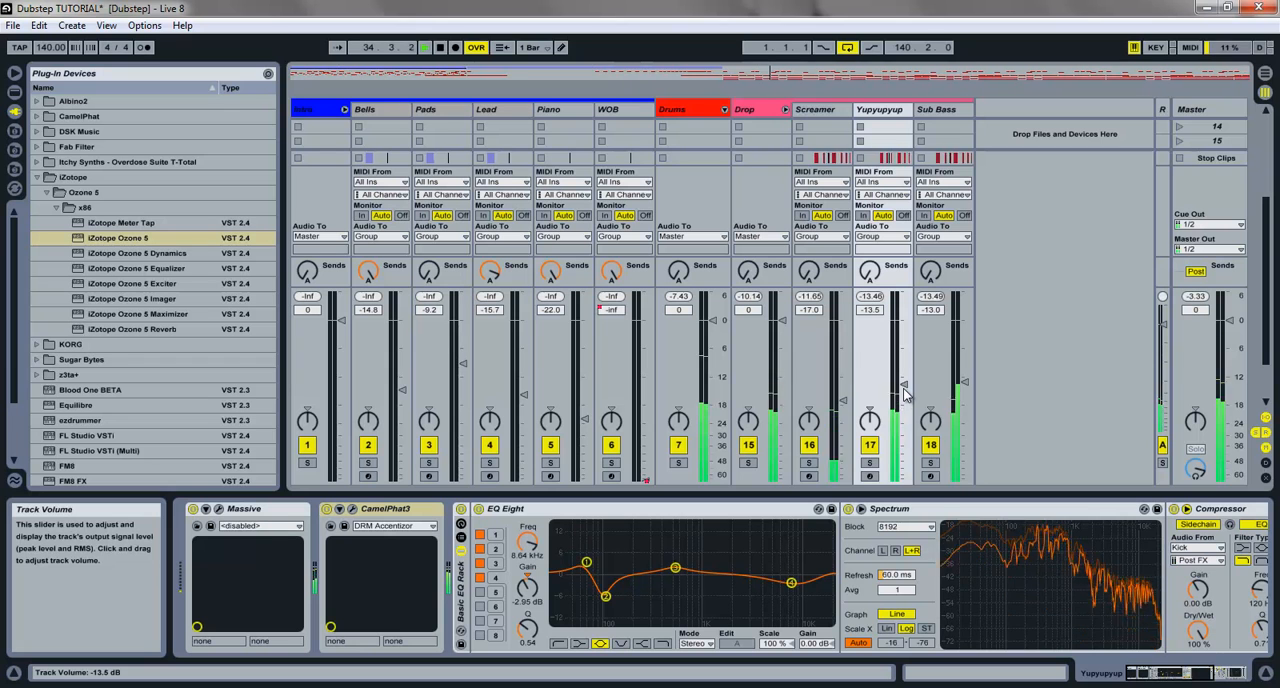
{"action": "left_click_drag", "start_coordinate": [904, 389], "coordinate": [903, 395]}
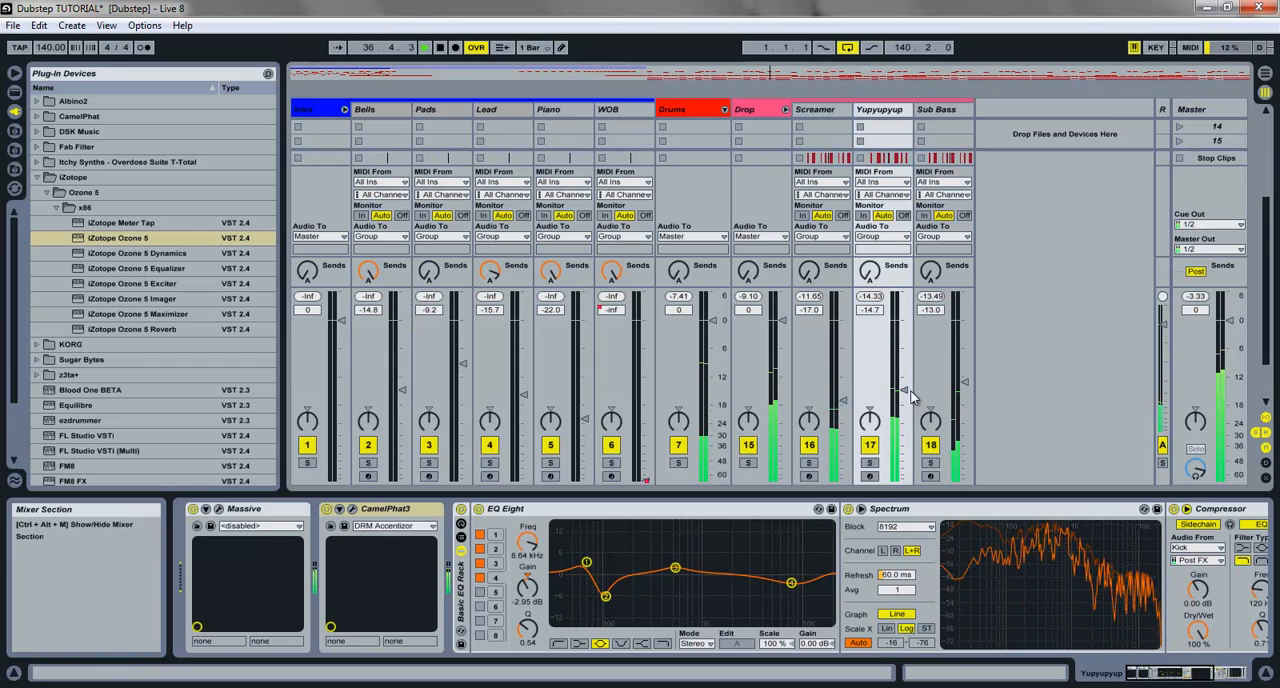
{"action": "left_click_drag", "start_coordinate": [905, 391], "coordinate": [905, 388]}
{"action": "left_click", "coordinate": [877, 297]}
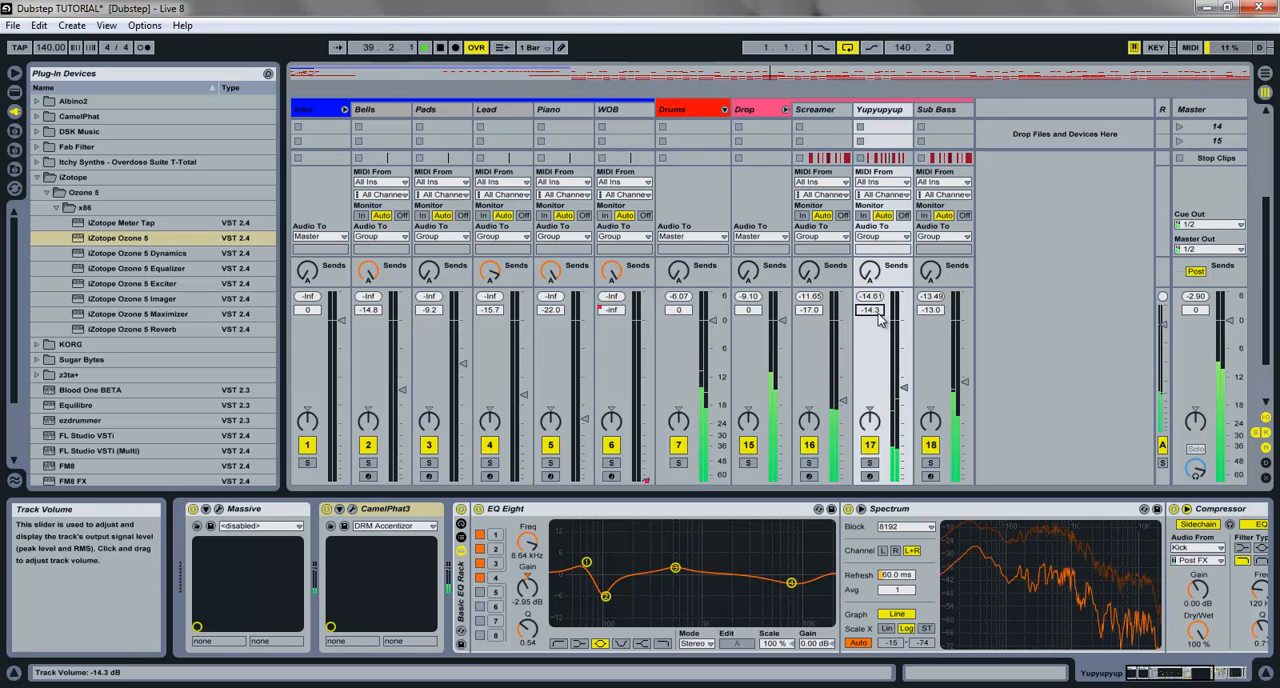
{"action": "left_click_drag", "start_coordinate": [879, 314], "coordinate": [885, 313]}
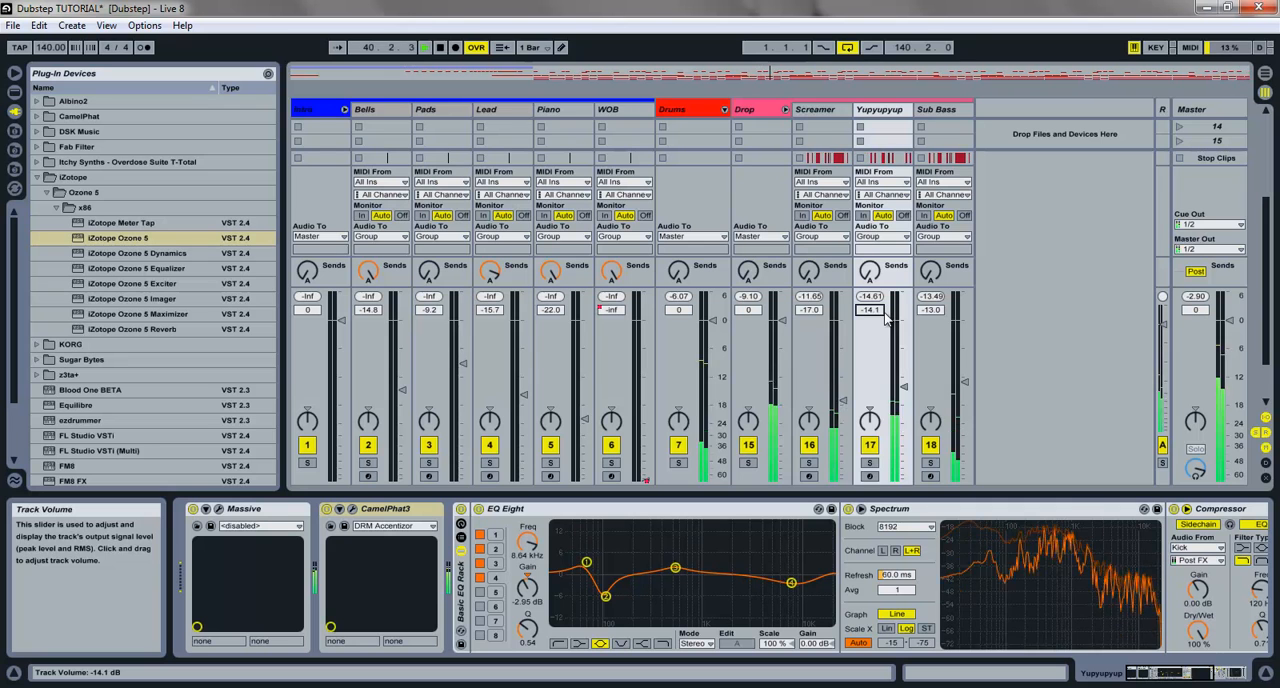
{"action": "left_click", "coordinate": [870, 297]}
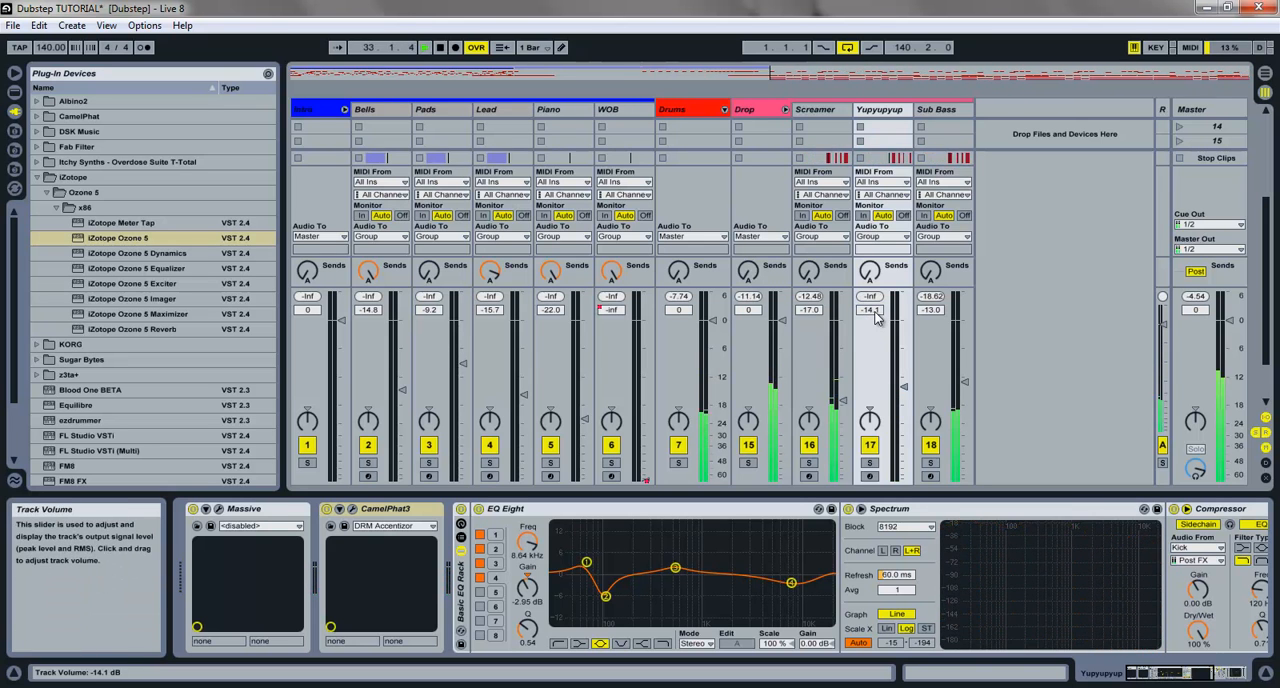
{"action": "left_click", "coordinate": [877, 313]}
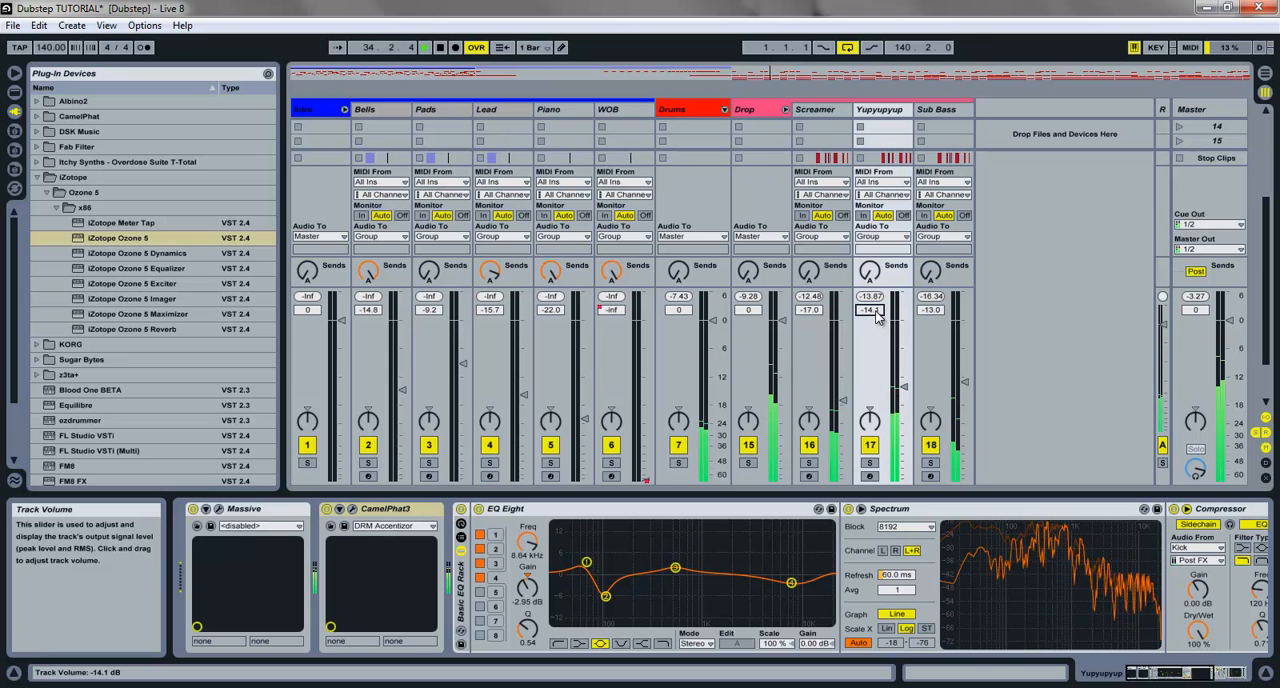
{"action": "type", "text": "-14"}
{"action": "key", "text": "Return"}
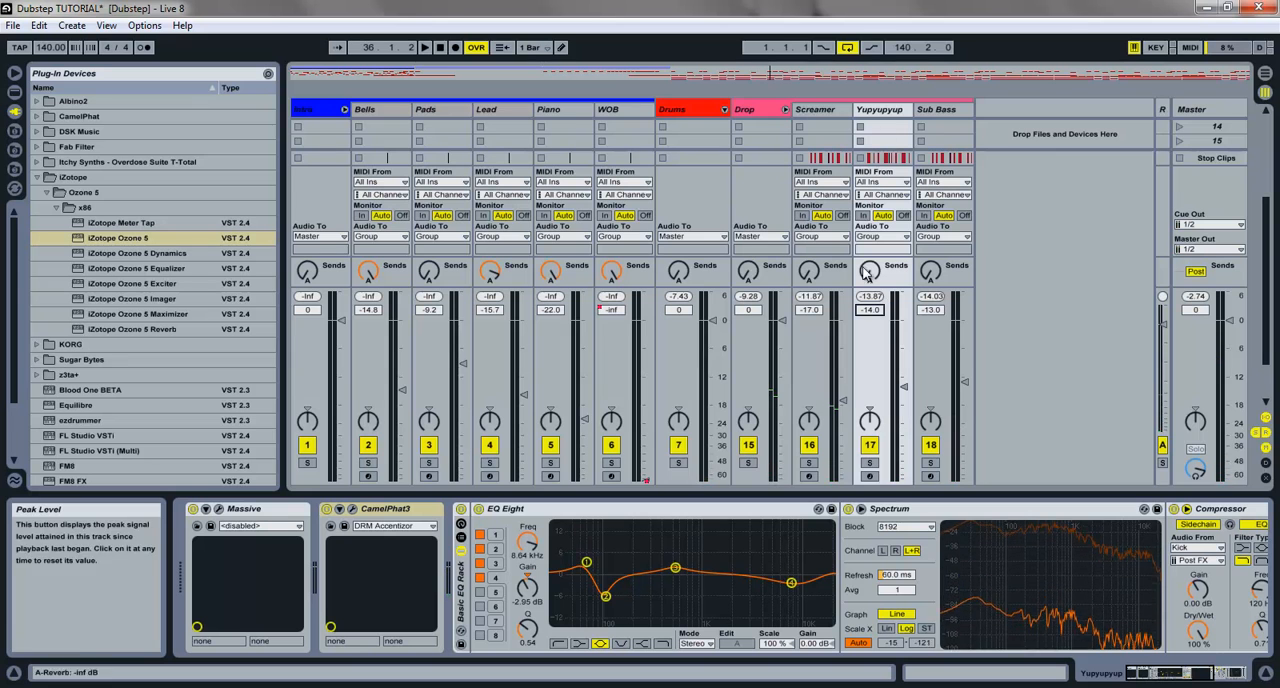
Step: Return to the Arrangement View, save the Live Set and reset the song position to 1.1.1
{"action": "left_click", "coordinate": [1266, 74]}
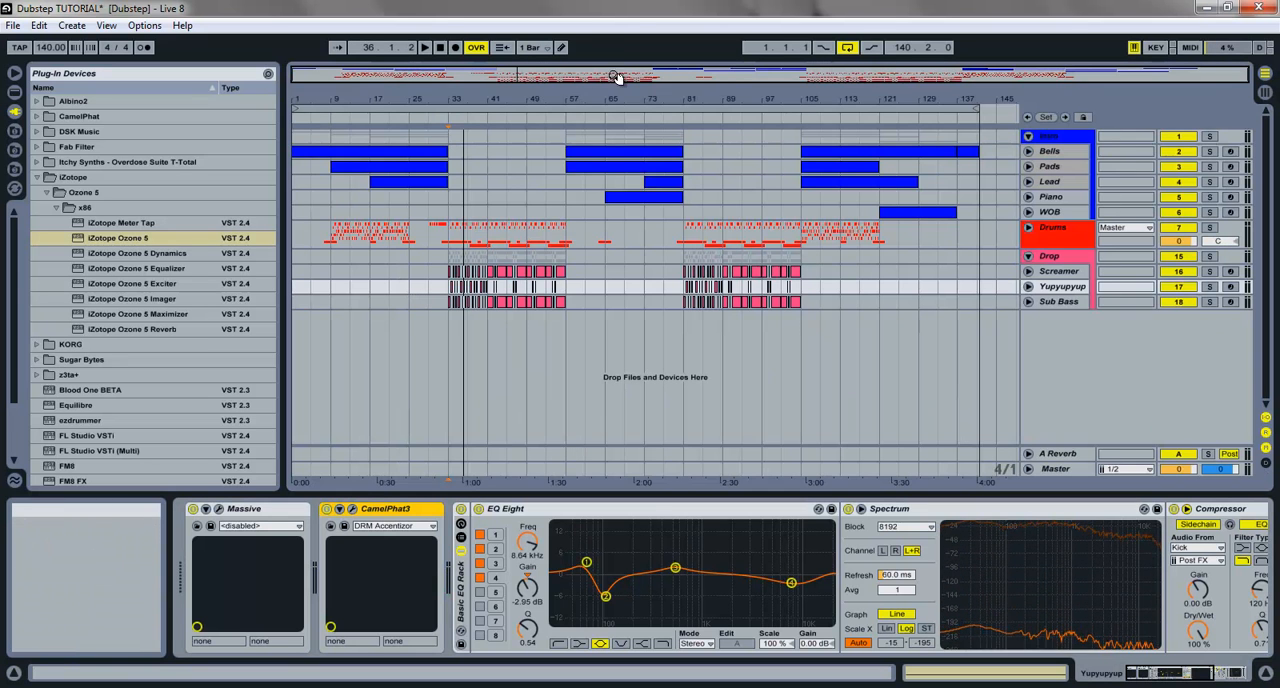
{"action": "key", "text": "ctrl+s"}
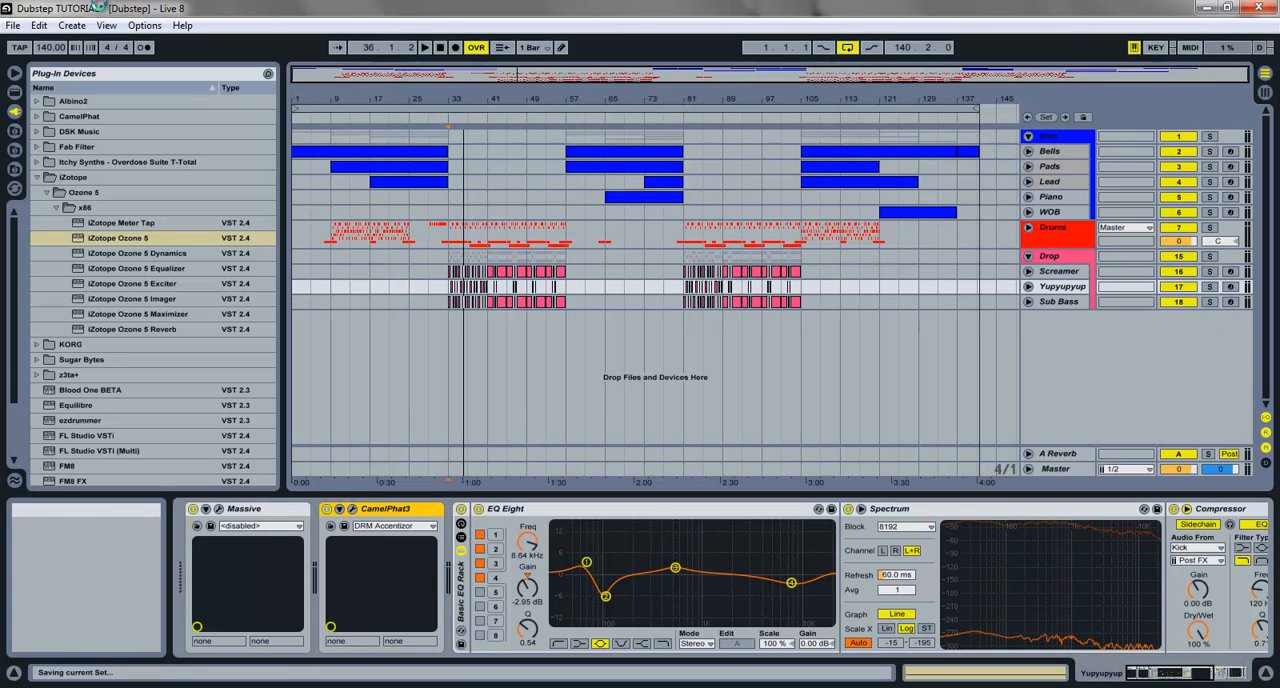
{"action": "left_click", "coordinate": [13, 25]}
{"action": "mouse_move", "coordinate": [91, 80]}
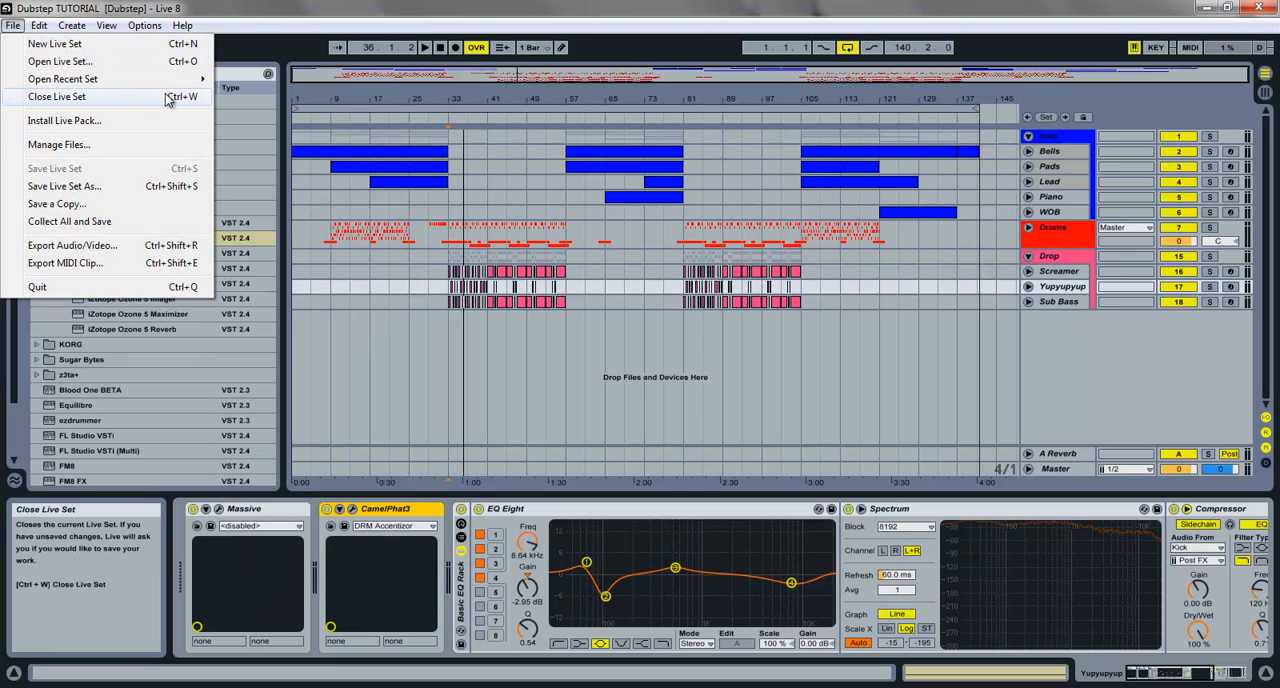
{"action": "left_click", "coordinate": [308, 7]}
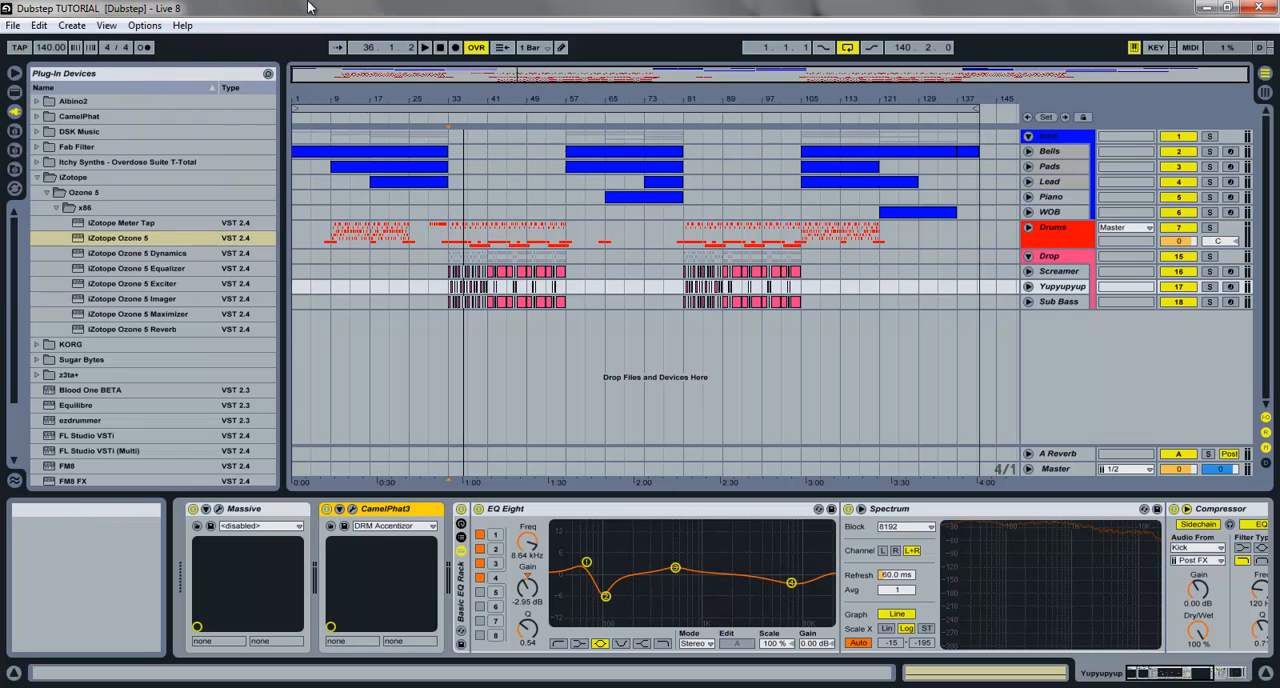
{"action": "left_click", "coordinate": [21, 28]}
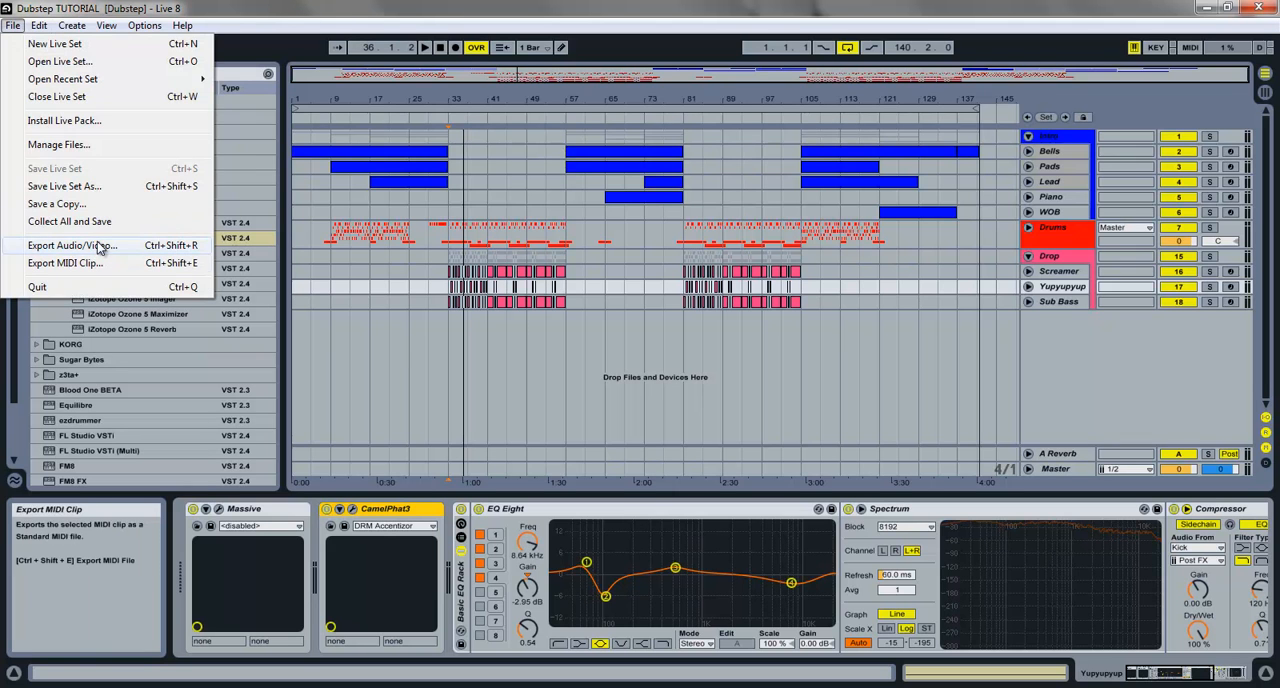
{"action": "left_click", "coordinate": [439, 49]}
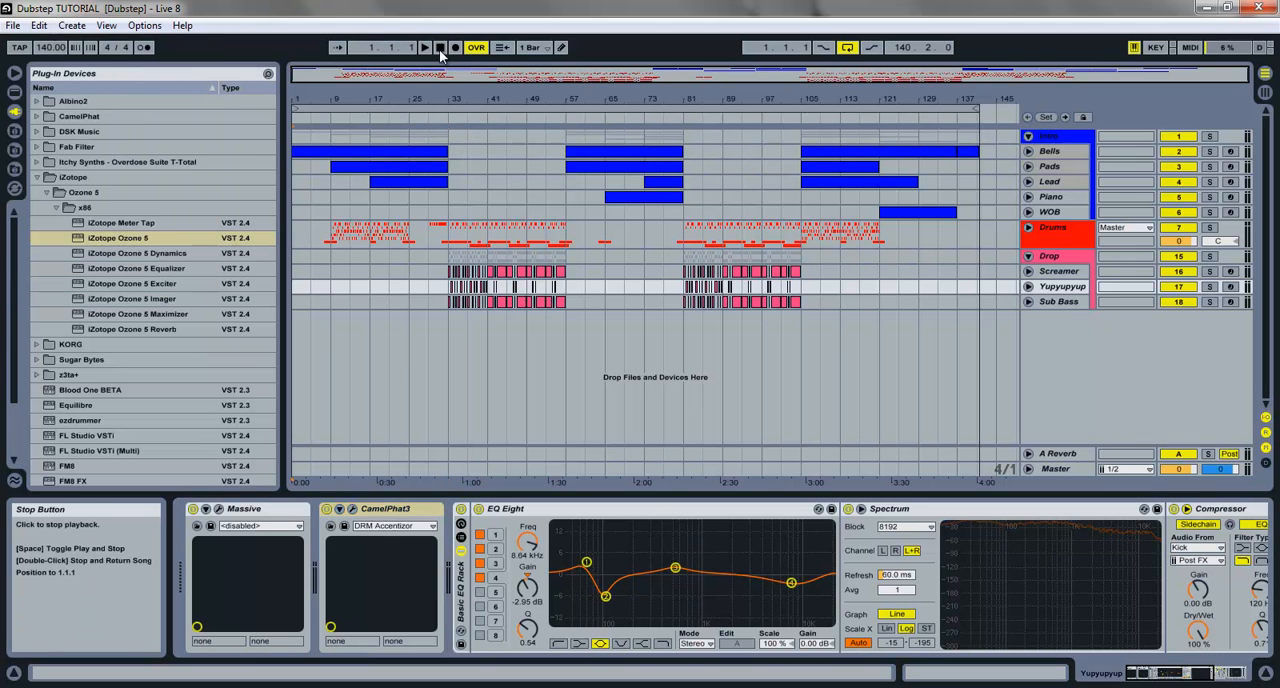
Step: Export the Master track with Normalize off as Dubstep TUTORIAL.wav on the Desktop, replacing the existing file
{"action": "left_click", "coordinate": [13, 26]}
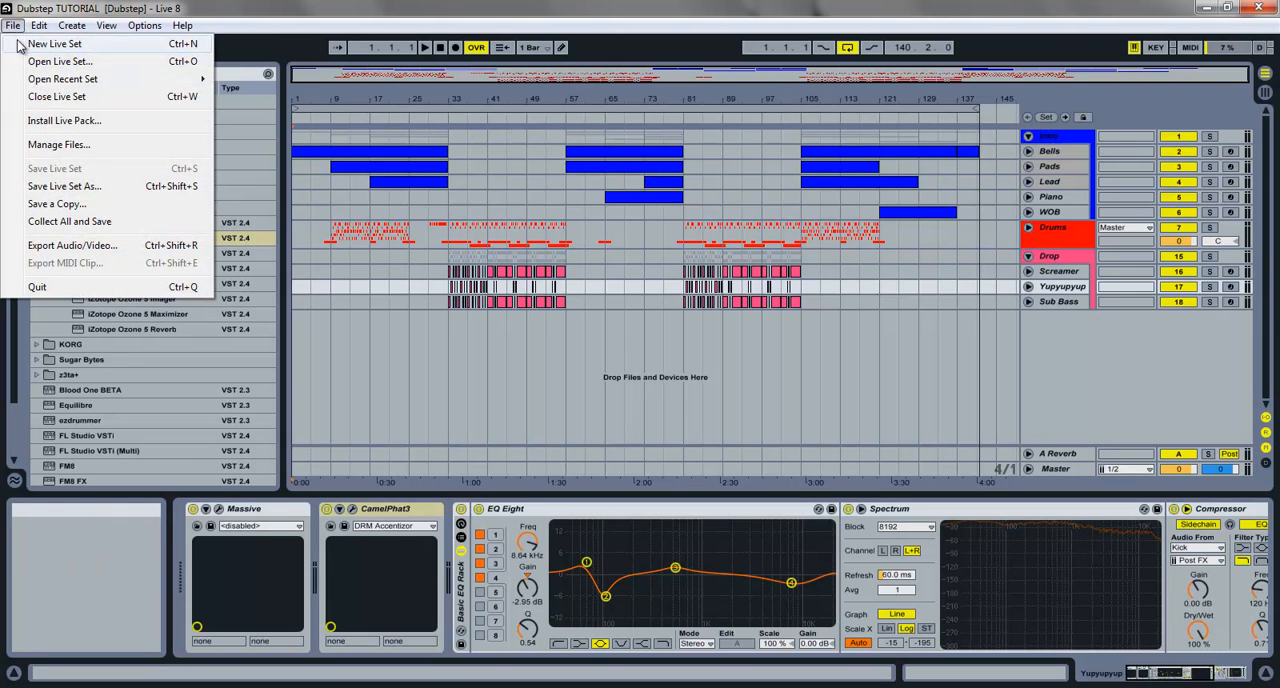
{"action": "left_click", "coordinate": [96, 246]}
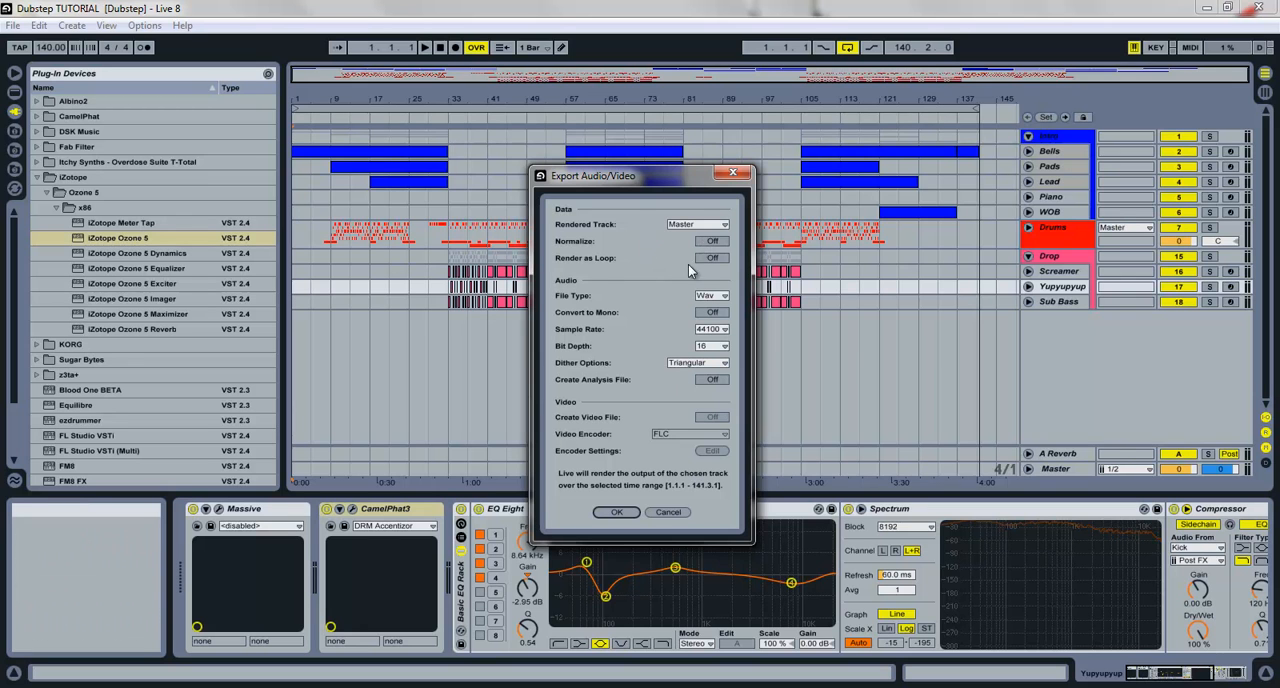
{"action": "left_click", "coordinate": [710, 241]}
{"action": "left_click", "coordinate": [710, 241]}
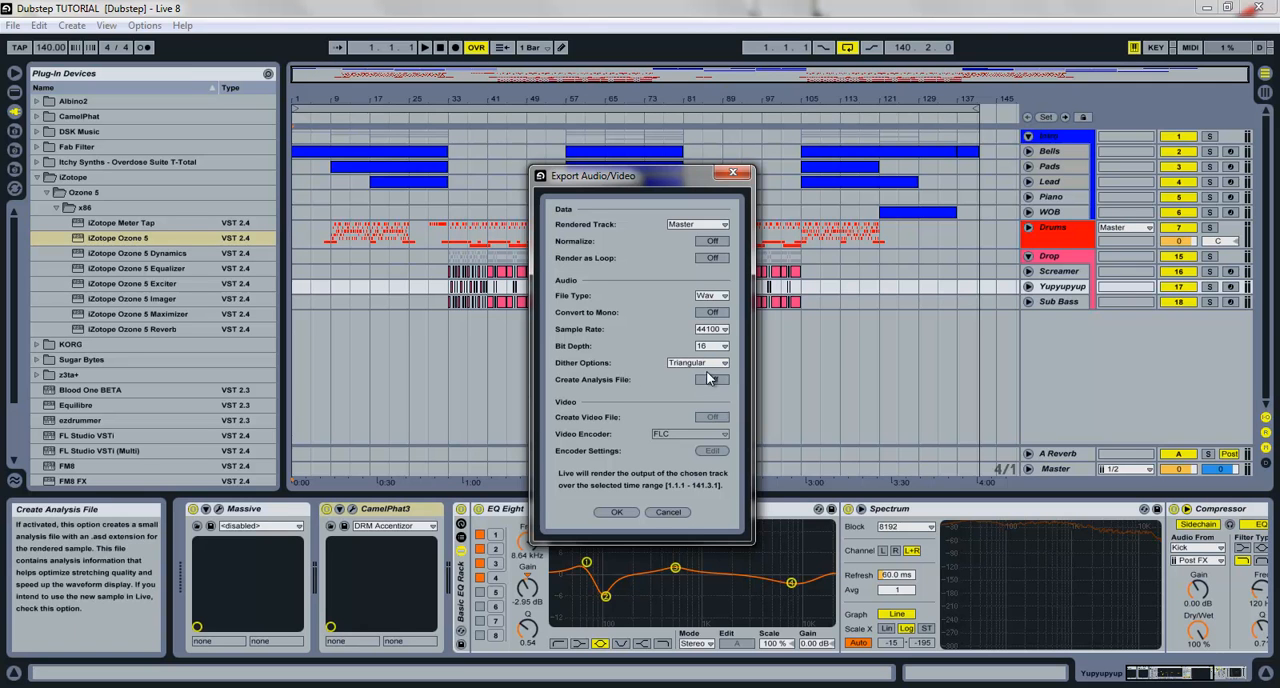
{"action": "left_click", "coordinate": [627, 511]}
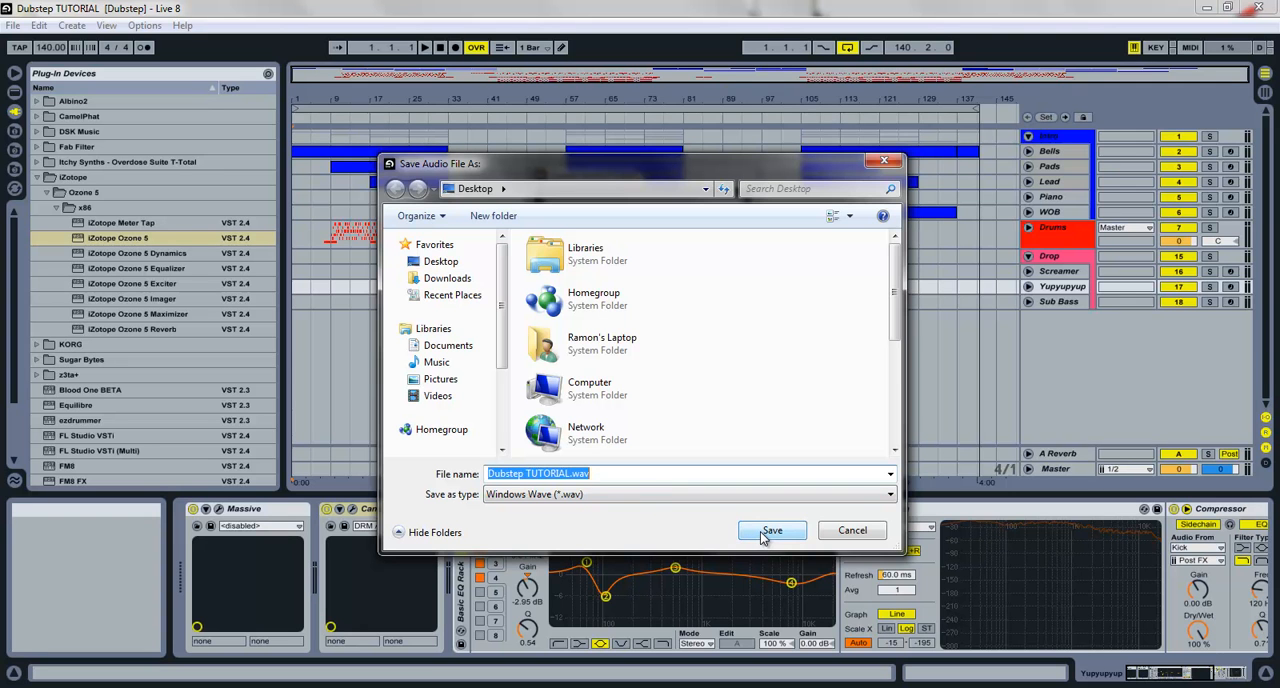
{"action": "left_click", "coordinate": [765, 532]}
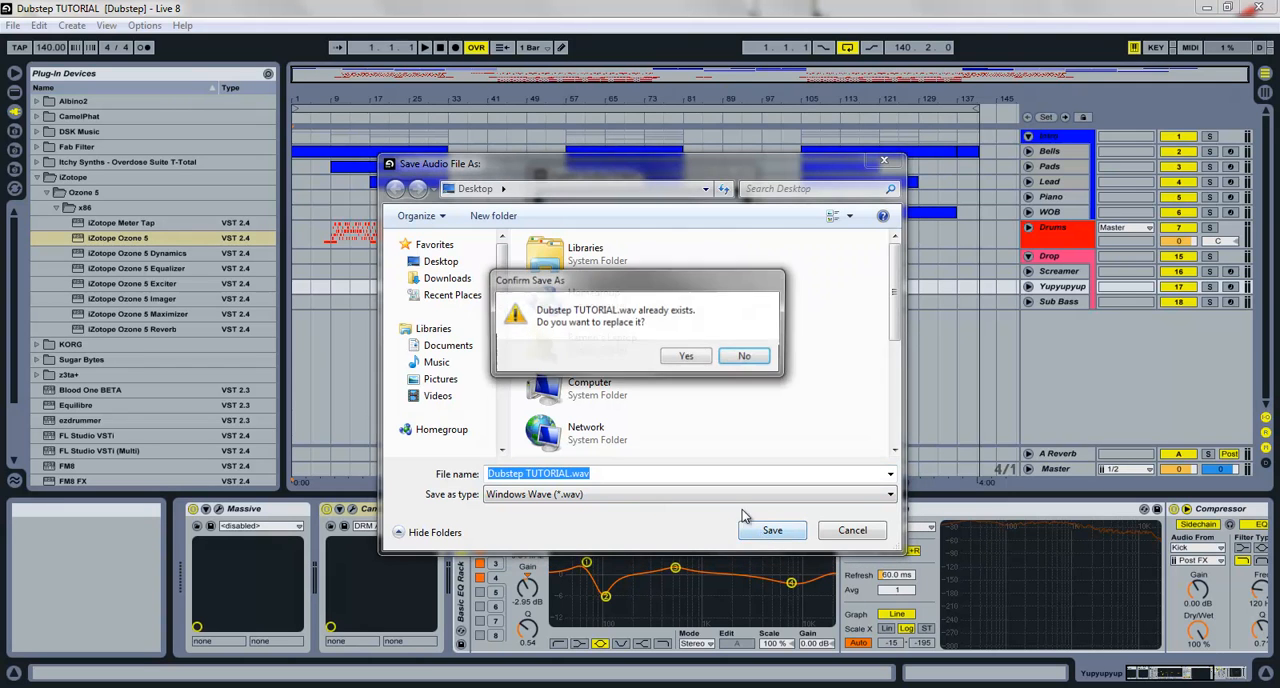
{"action": "left_click", "coordinate": [684, 361]}
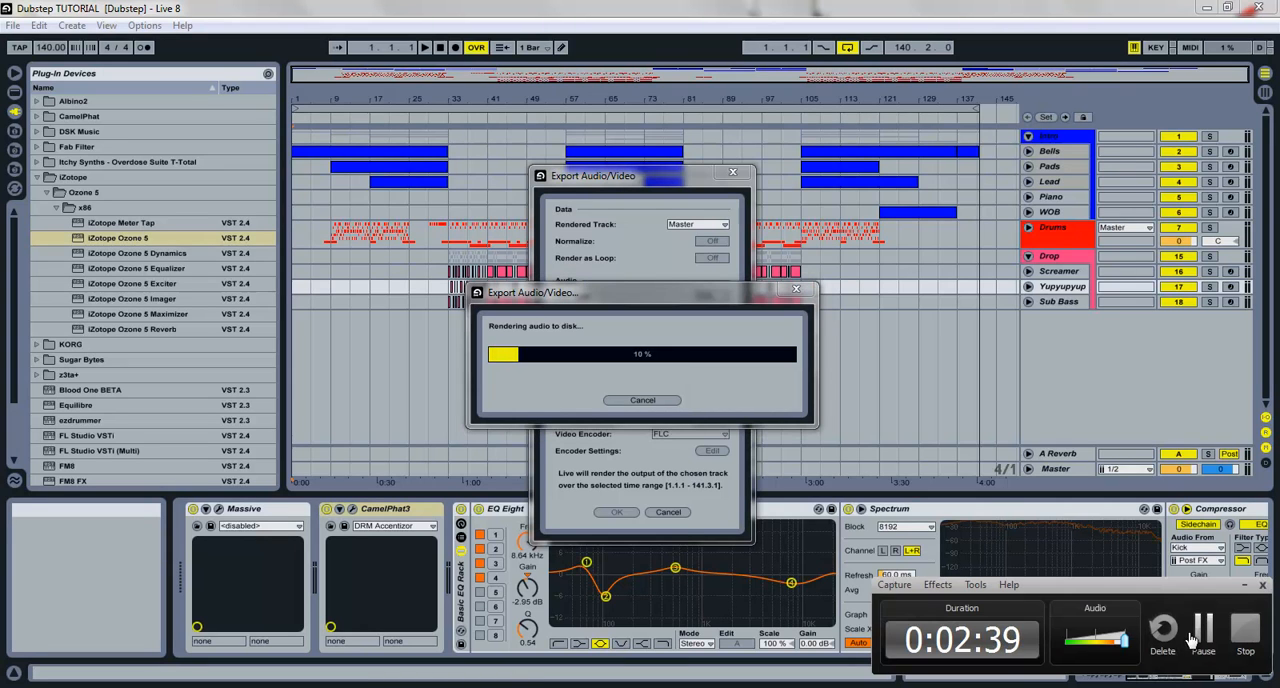
{"action": "left_click", "coordinate": [1203, 630]}
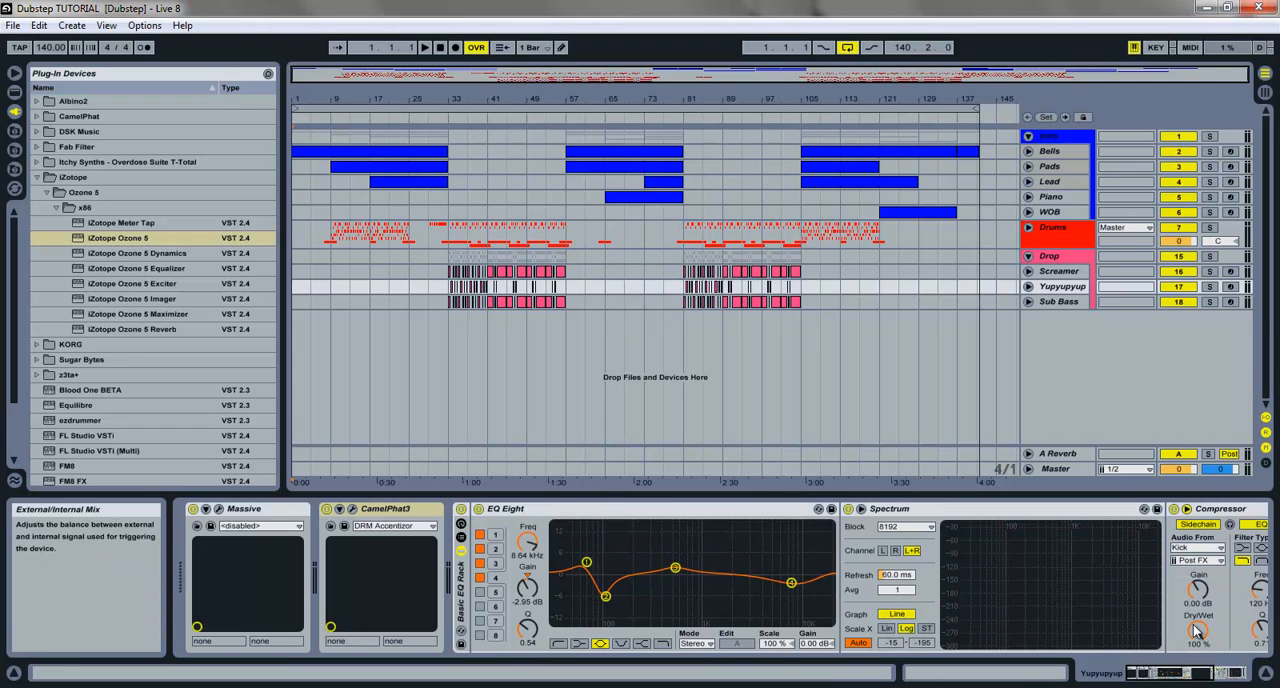
Step: Create a new Live Set with a tempo of 140 BPM and show it in the Arrangement View
{"action": "left_click", "coordinate": [13, 25]}
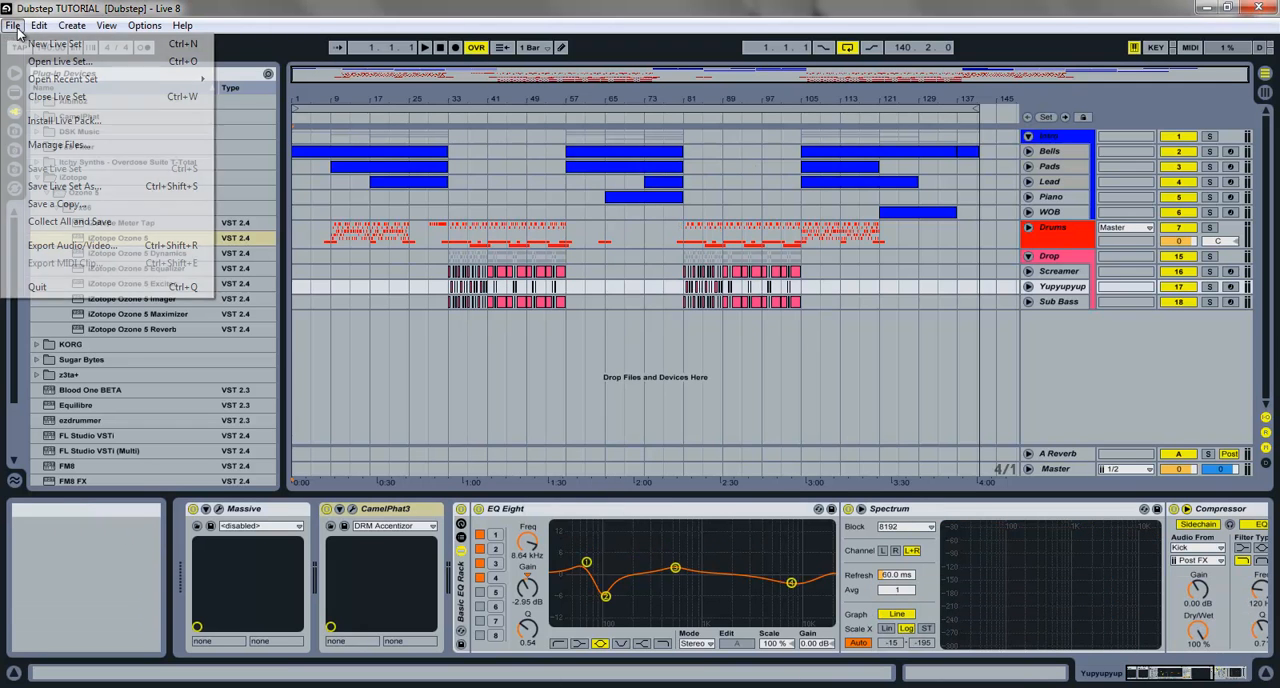
{"action": "left_click", "coordinate": [35, 41]}
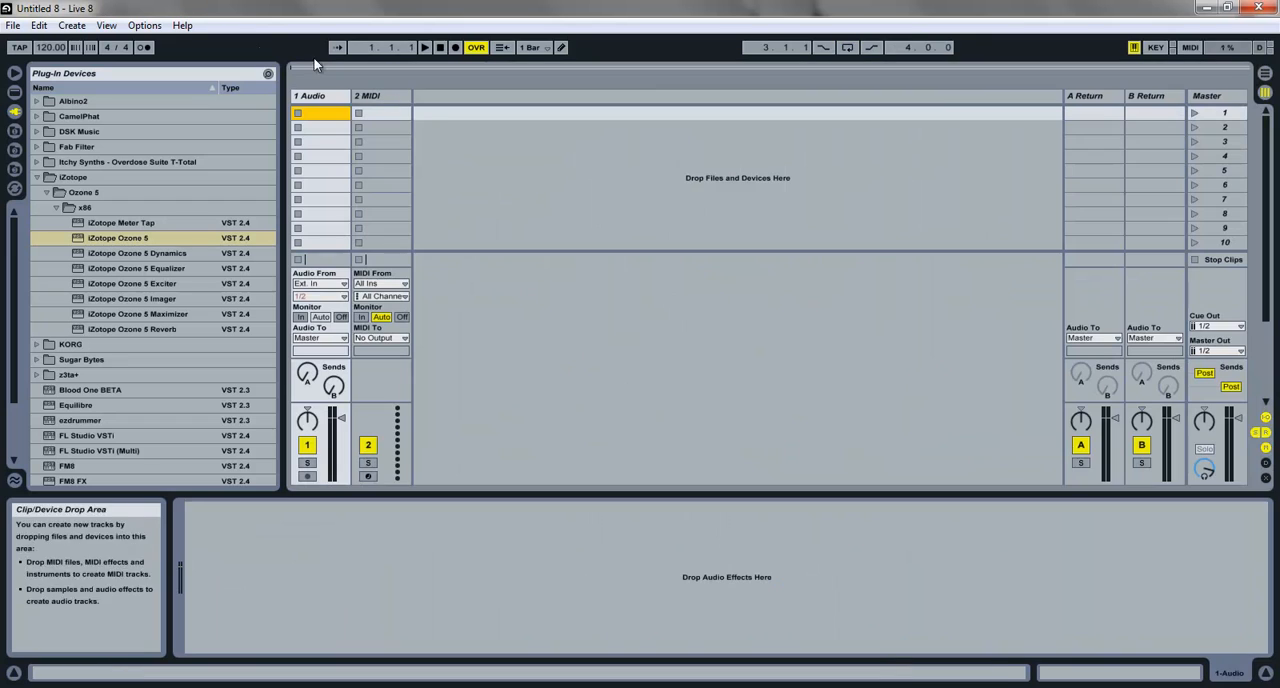
{"action": "left_click", "coordinate": [52, 48]}
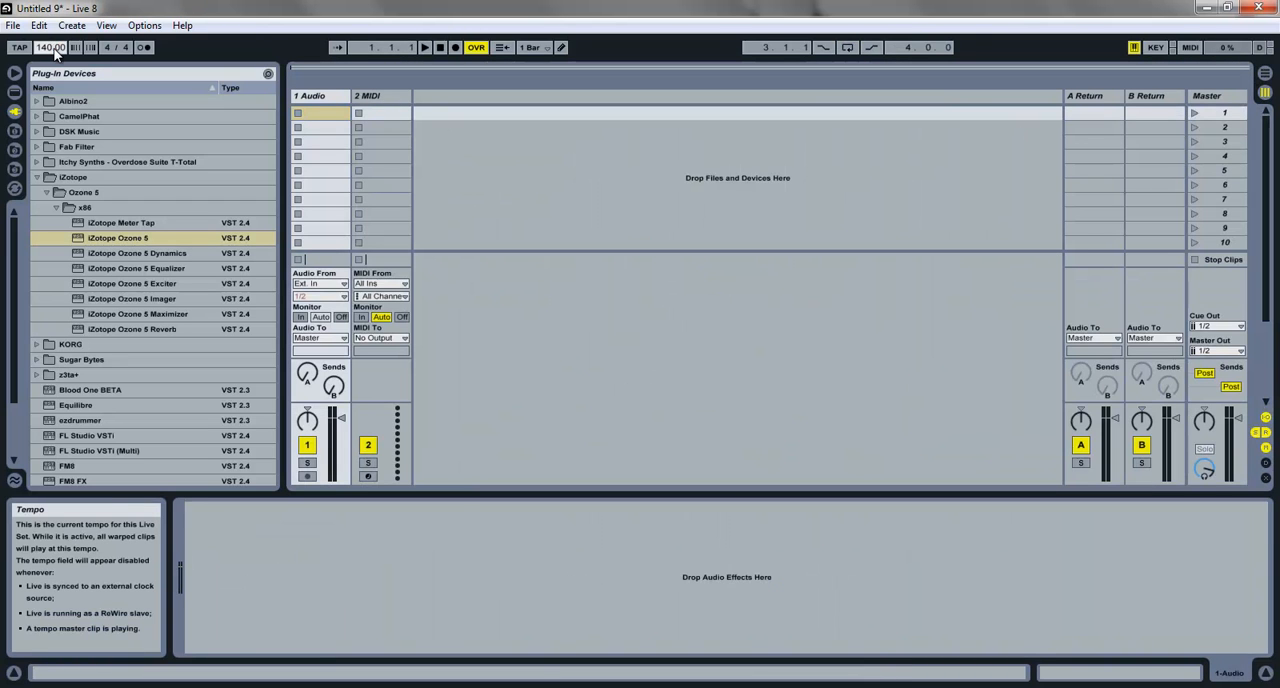
{"action": "left_click", "coordinate": [1266, 74]}
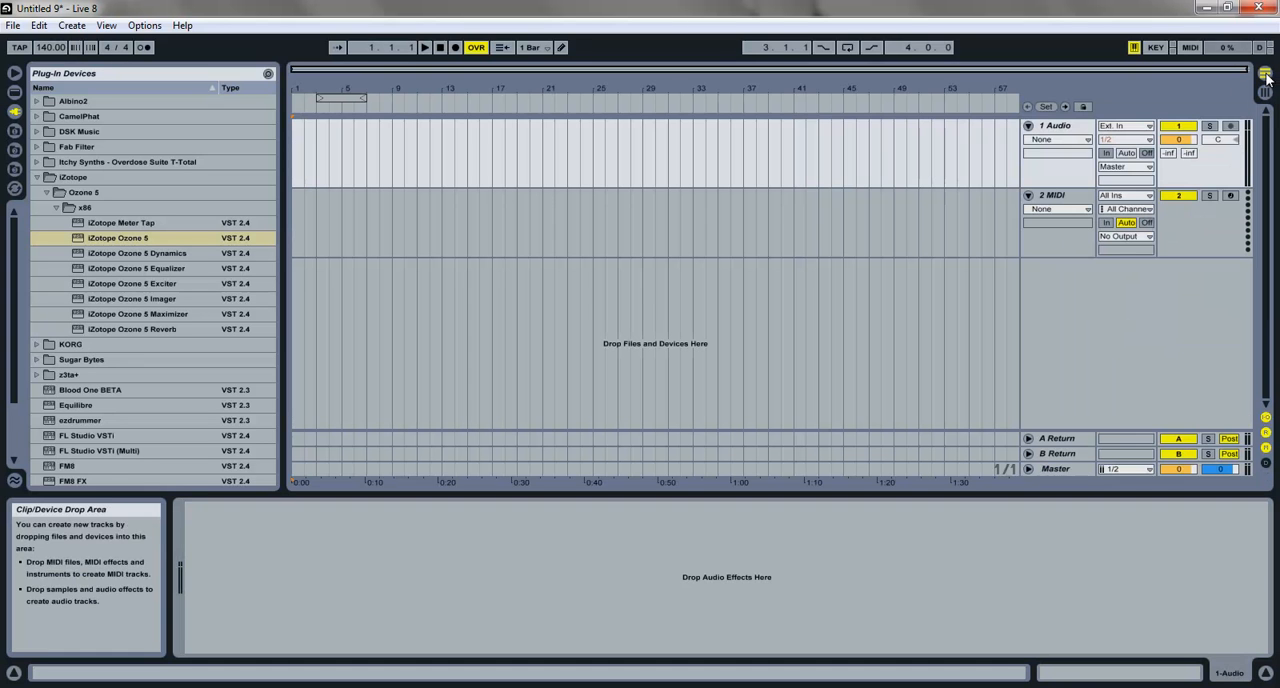
Step: Delete the 2 MIDI track and both return tracks, leaving only the 1 Audio track
{"action": "left_click", "coordinate": [1066, 197]}
{"action": "key", "text": "Delete"}
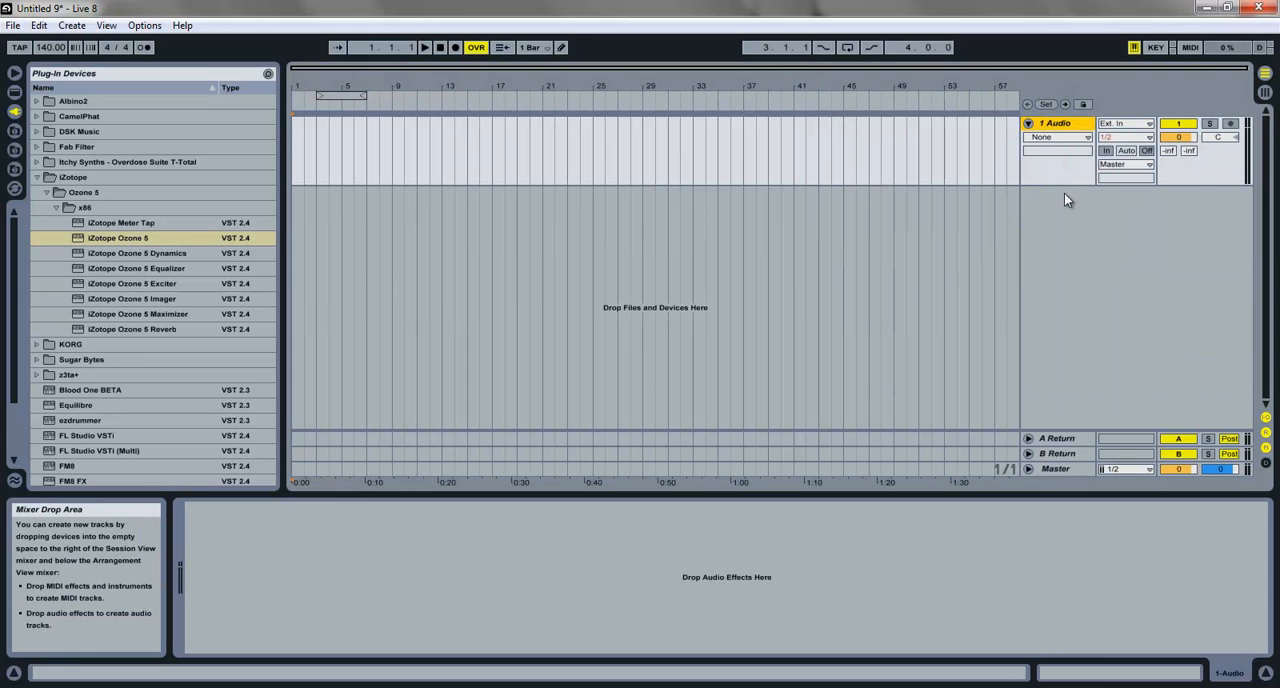
{"action": "left_click", "coordinate": [1052, 440]}
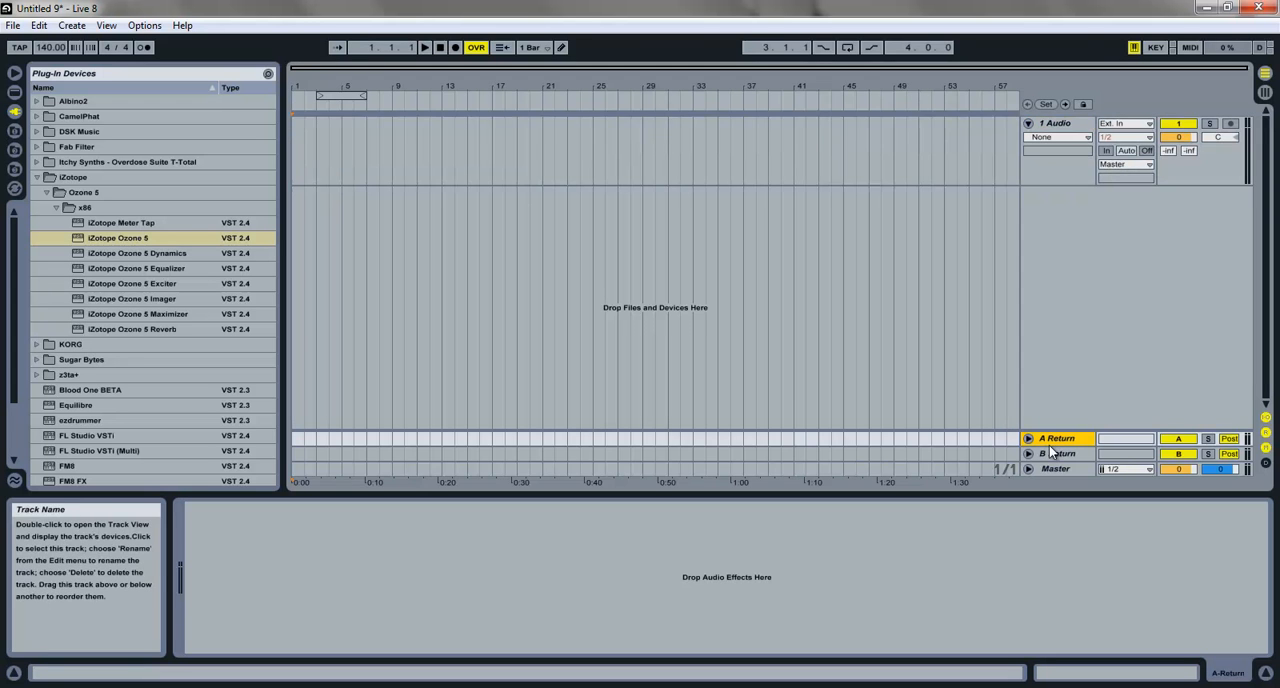
{"action": "left_click", "coordinate": [1050, 452], "text": "shift"}
{"action": "key", "text": "Delete"}
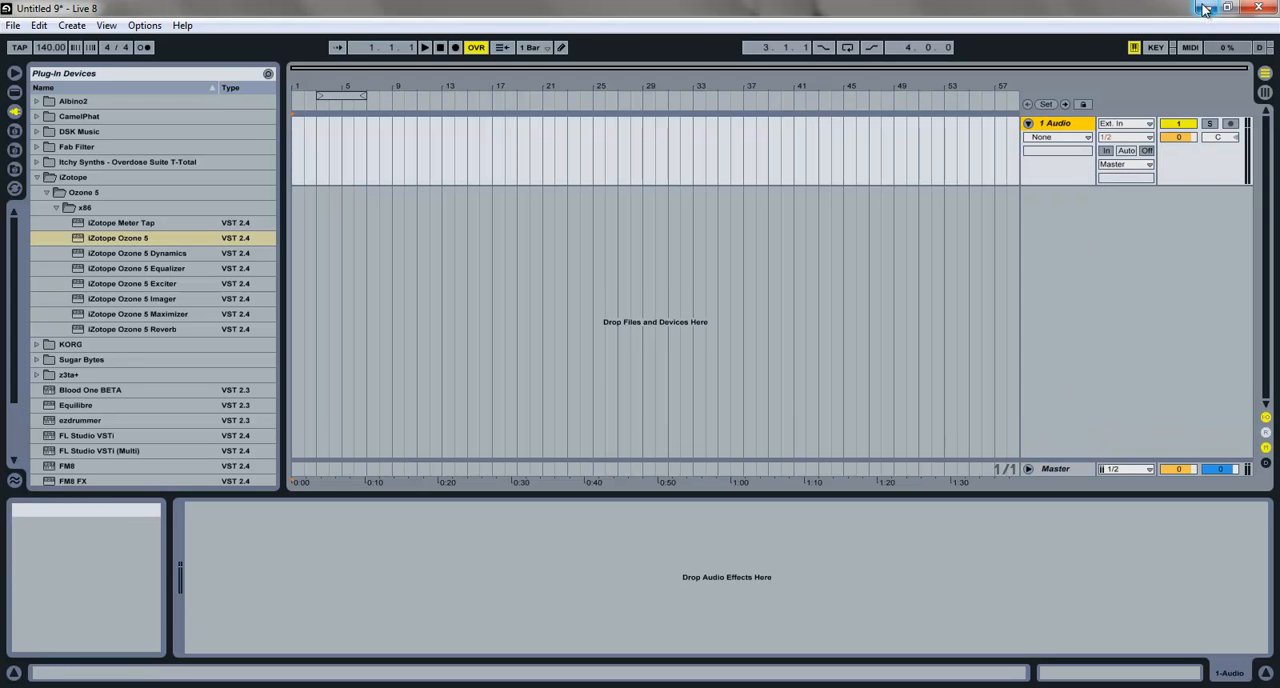
Step: Import Dubstep TUTORIAL.wav from the desktop into the 1 Audio track and align the clip to bar 1
{"action": "double_click", "coordinate": [1061, 10]}
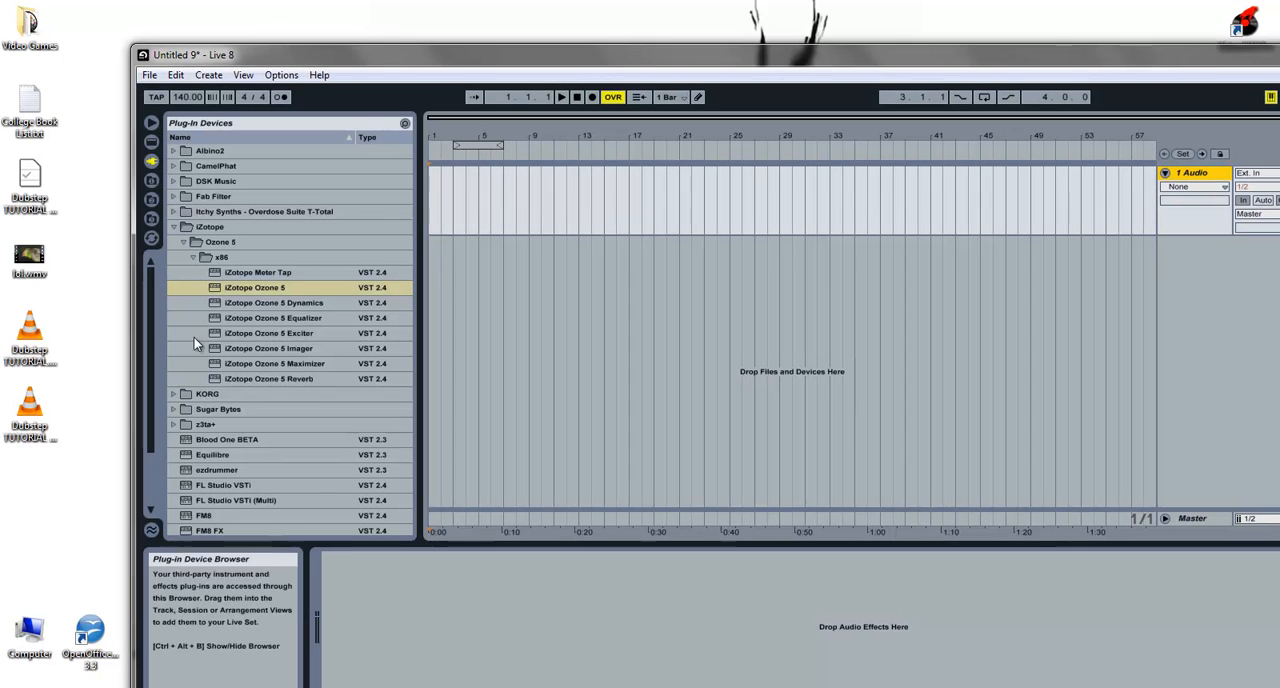
{"action": "left_click_drag", "start_coordinate": [64, 320], "coordinate": [443, 212]}
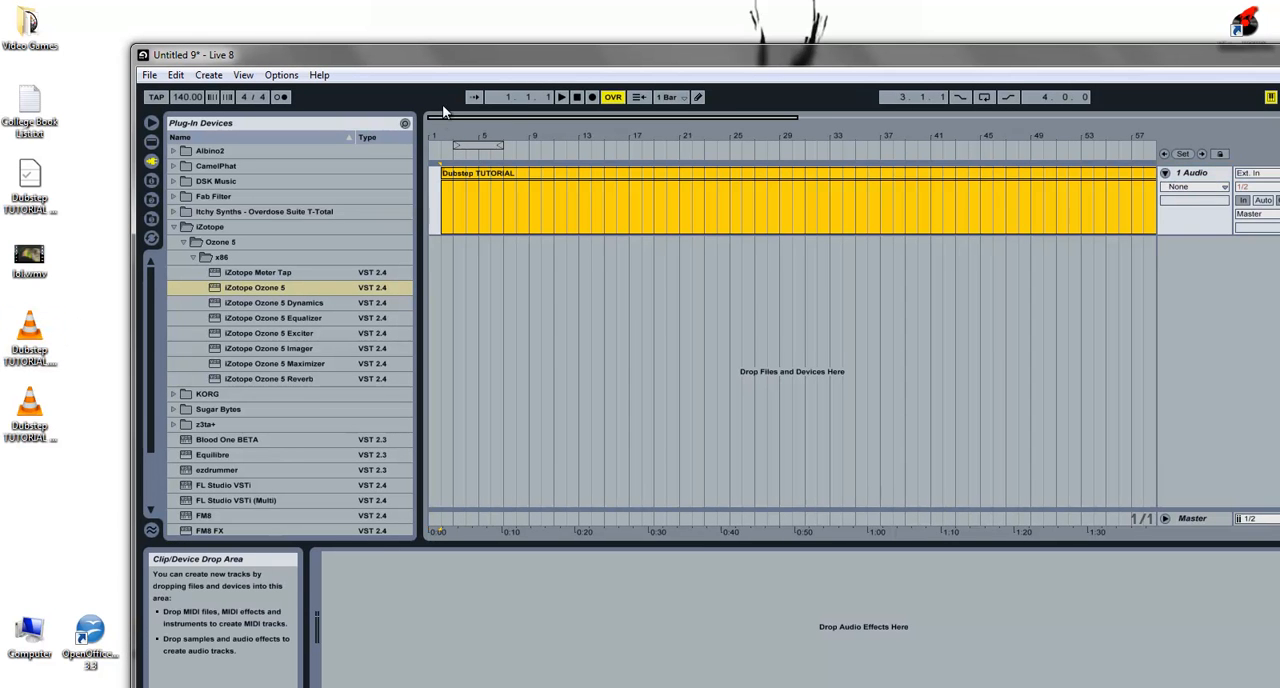
{"action": "double_click", "coordinate": [440, 60]}
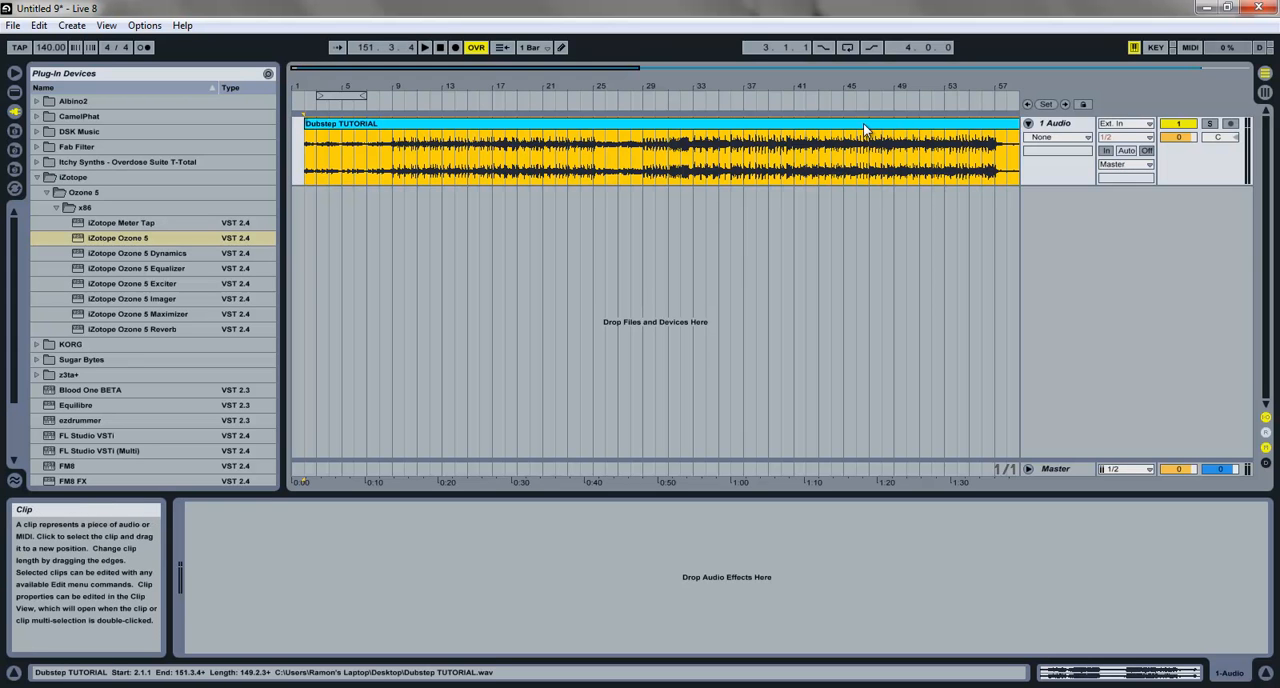
{"action": "left_click_drag", "start_coordinate": [863, 123], "coordinate": [366, 120]}
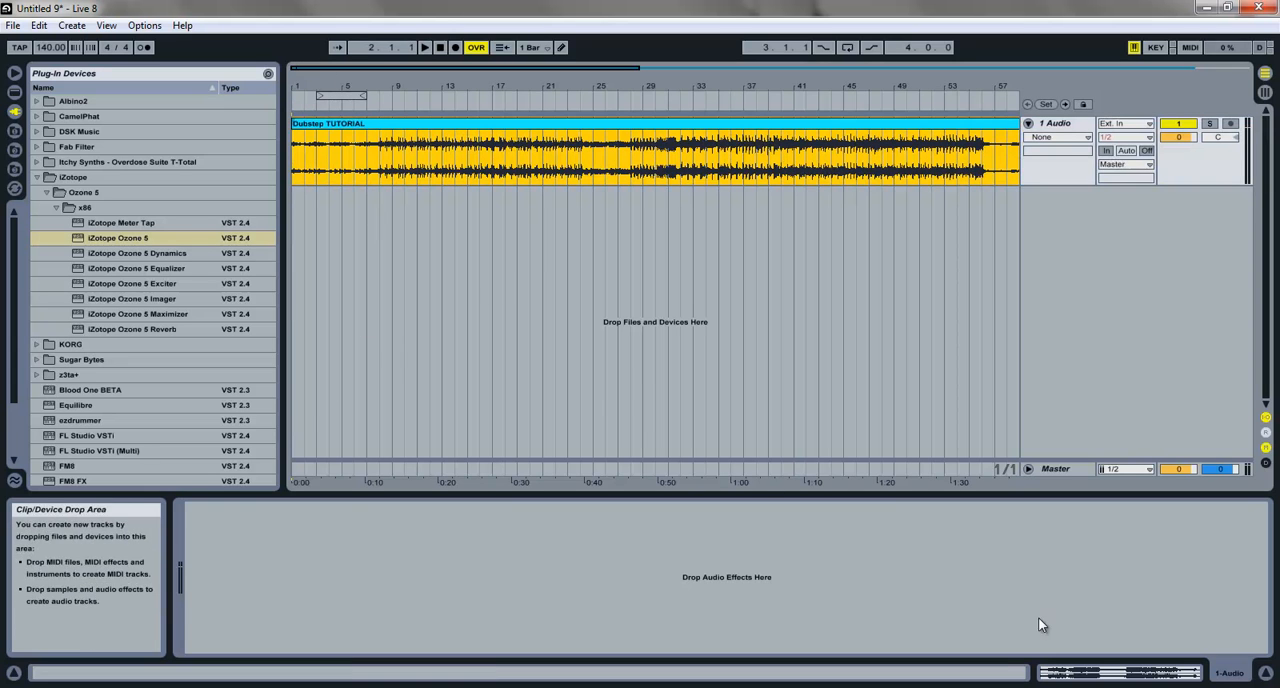
Step: Turn off Warp for the Dubstep TUTORIAL clip and move its start marker to the very beginning of the sample
{"action": "left_click", "coordinate": [1130, 675]}
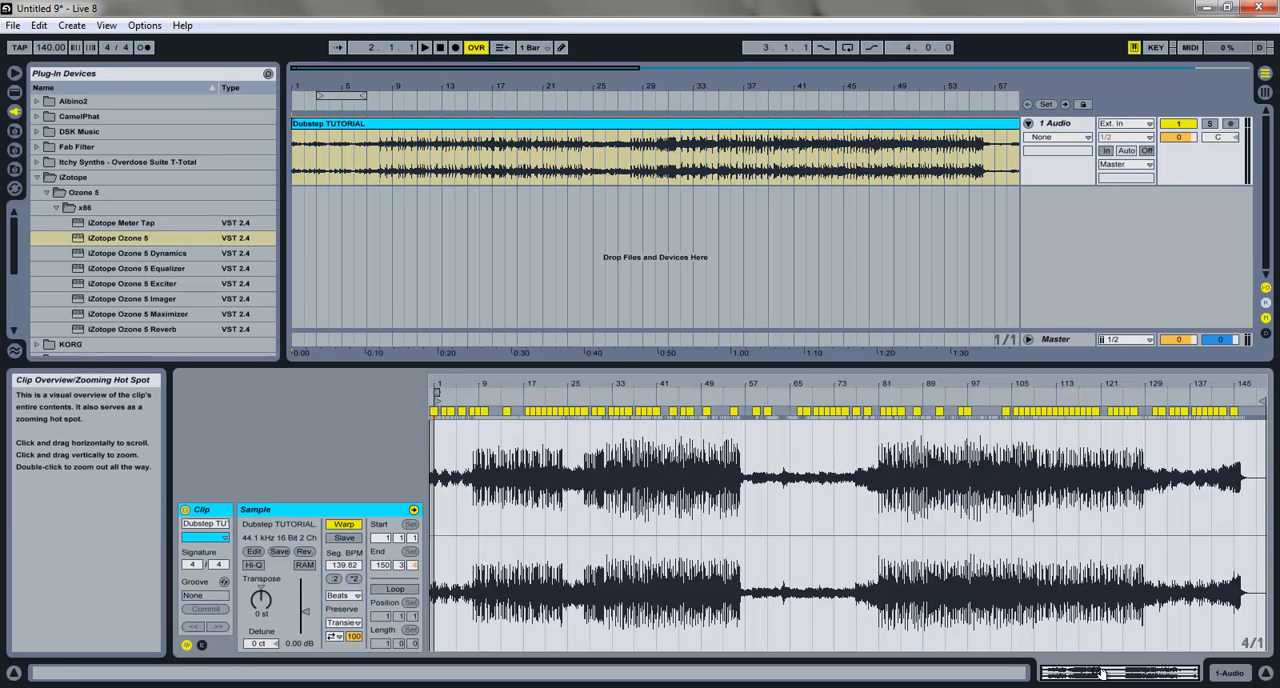
{"action": "left_click", "coordinate": [343, 525]}
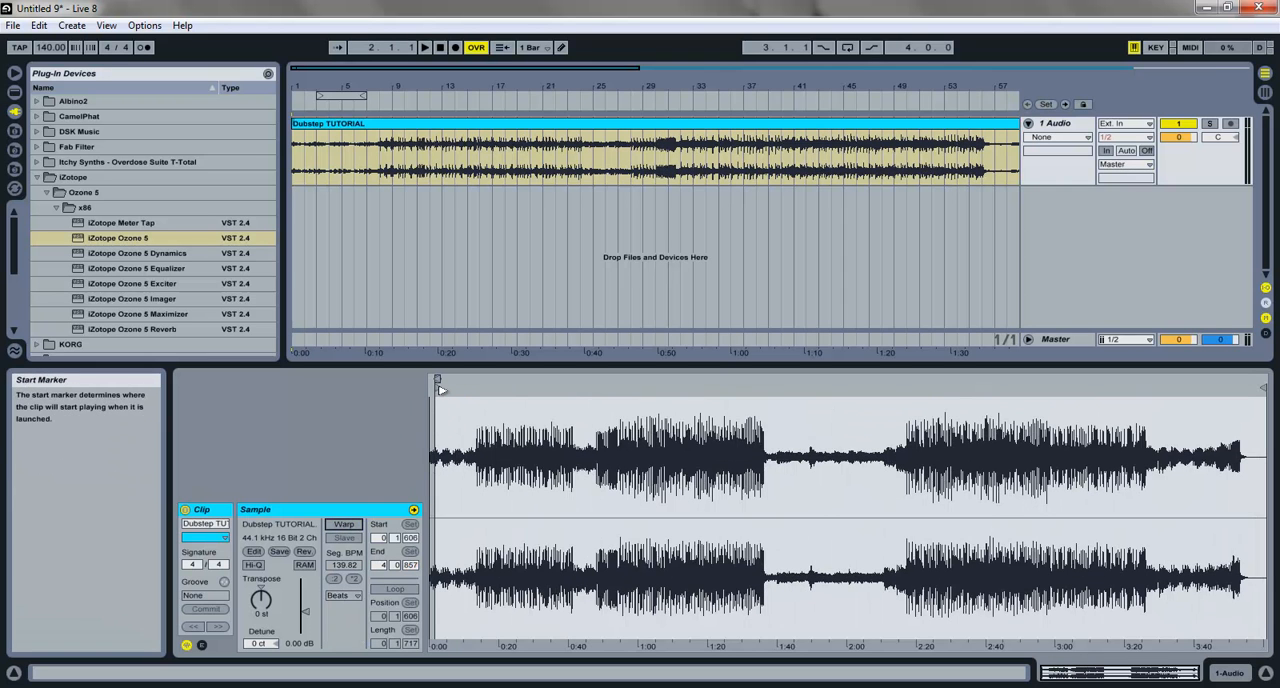
{"action": "left_click_drag", "start_coordinate": [439, 388], "coordinate": [414, 388]}
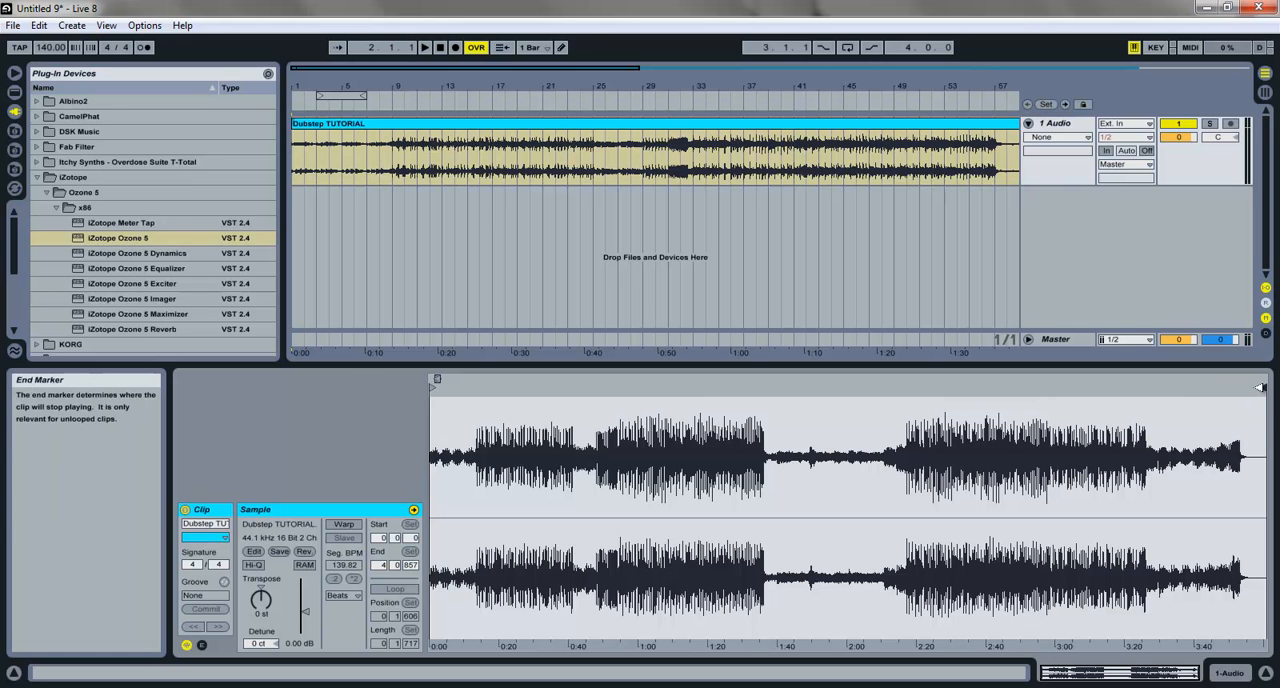
Step: Play short passages of the imported song from its start, around bar 33 and near its end around bar 137
{"action": "left_click", "coordinate": [452, 72]}
{"action": "left_click_drag", "start_coordinate": [452, 71], "coordinate": [452, 56]}
{"action": "key", "text": "space"}
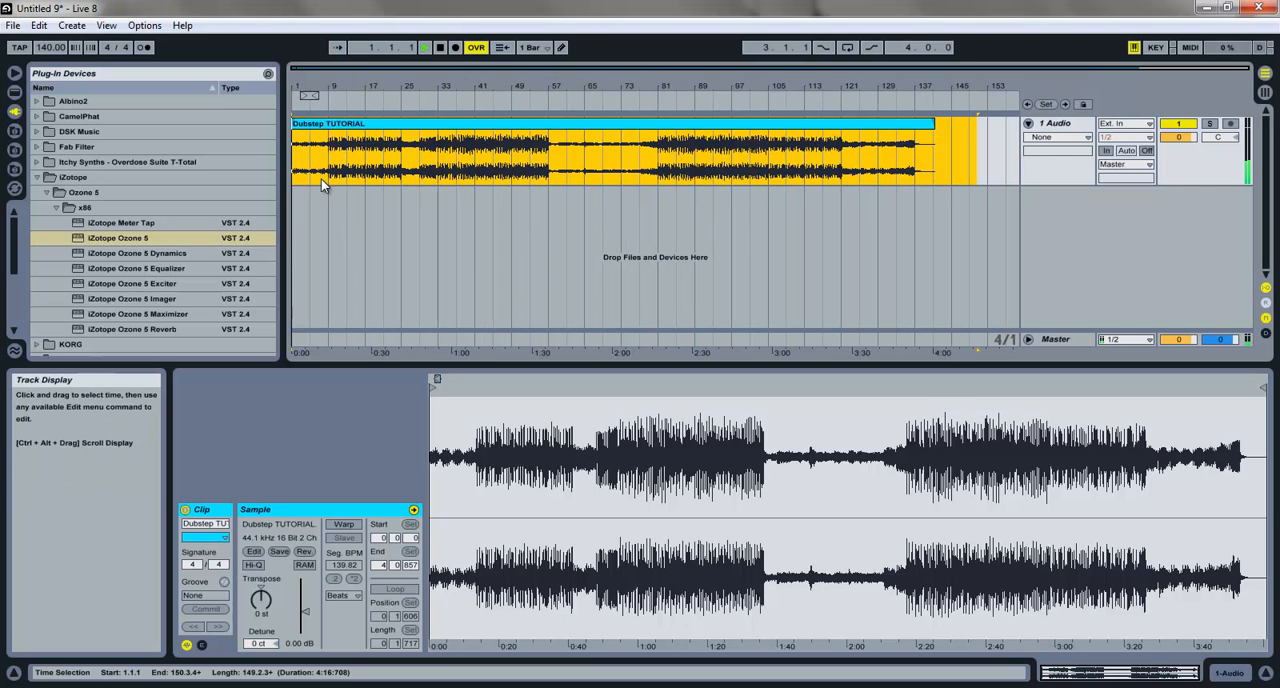
{"action": "left_click", "coordinate": [418, 180]}
{"action": "key", "text": "space"}
{"action": "left_click", "coordinate": [440, 180]}
{"action": "key", "text": "space"}
{"action": "key", "text": "space"}
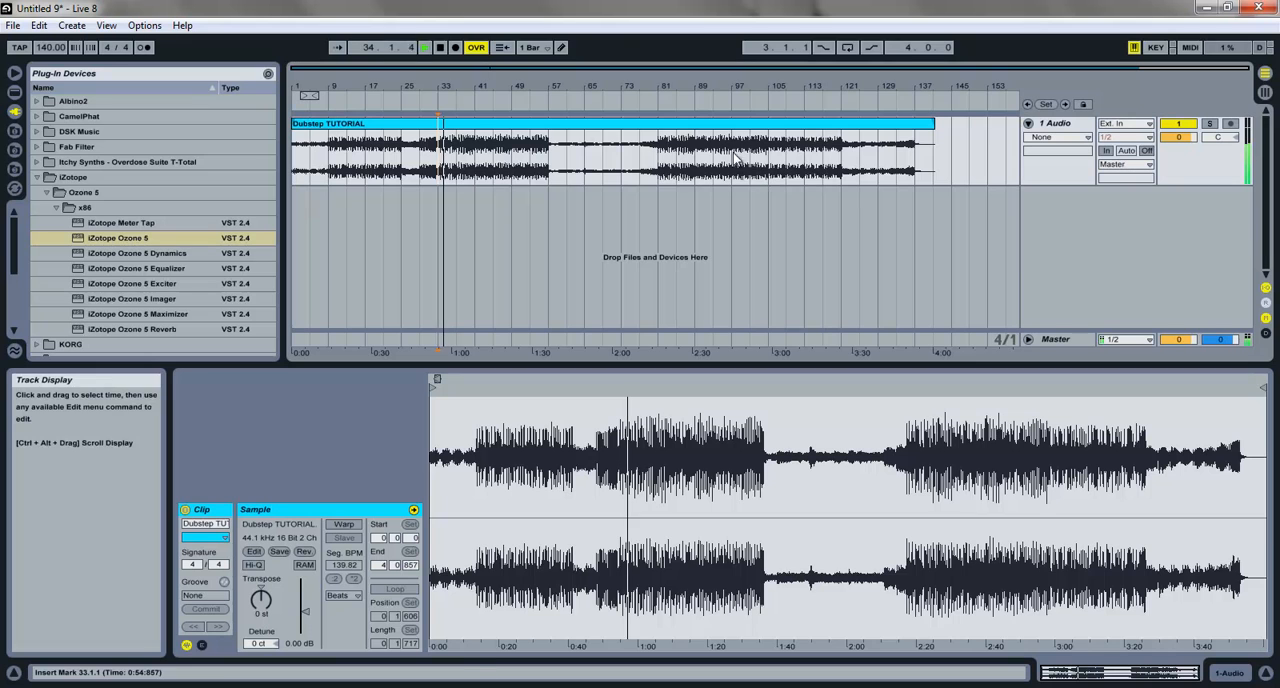
{"action": "left_click", "coordinate": [842, 175]}
{"action": "key", "text": "space"}
{"action": "key", "text": "space"}
{"action": "left_click", "coordinate": [917, 175]}
{"action": "key", "text": "space"}
{"action": "key", "text": "space"}
{"action": "key", "text": "space"}
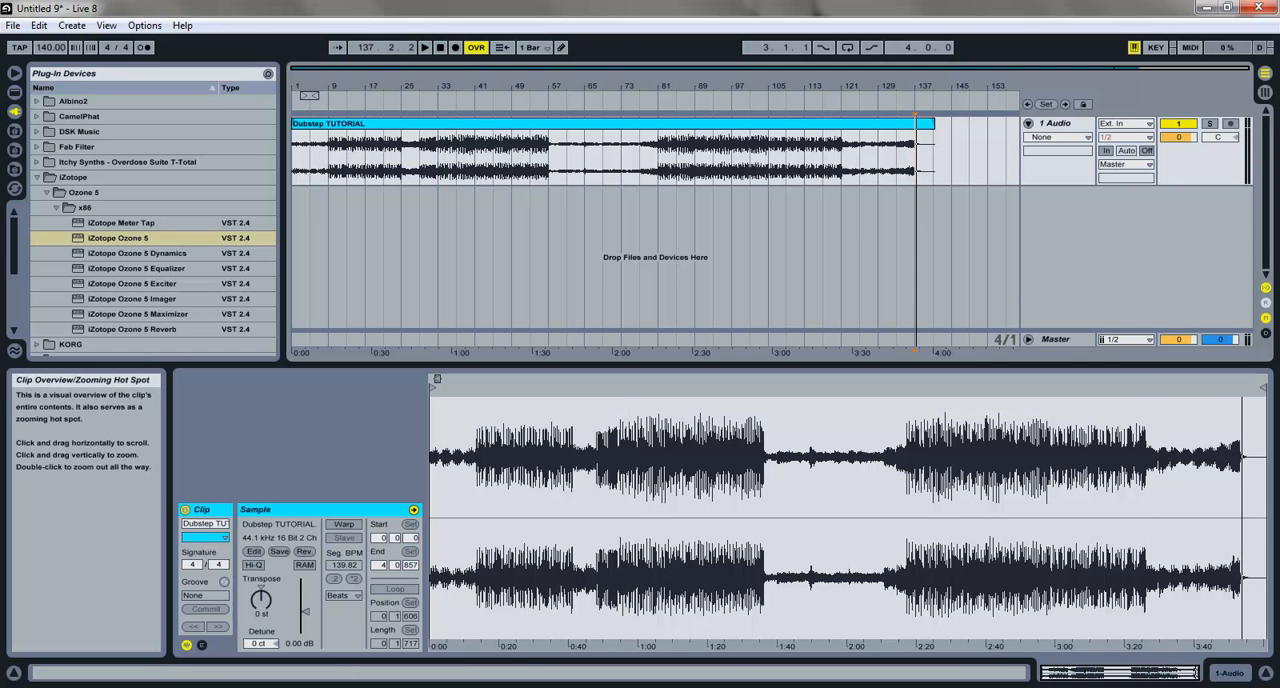
{"action": "left_click", "coordinate": [1206, 687]}
{"action": "right_click", "coordinate": [1206, 687]}
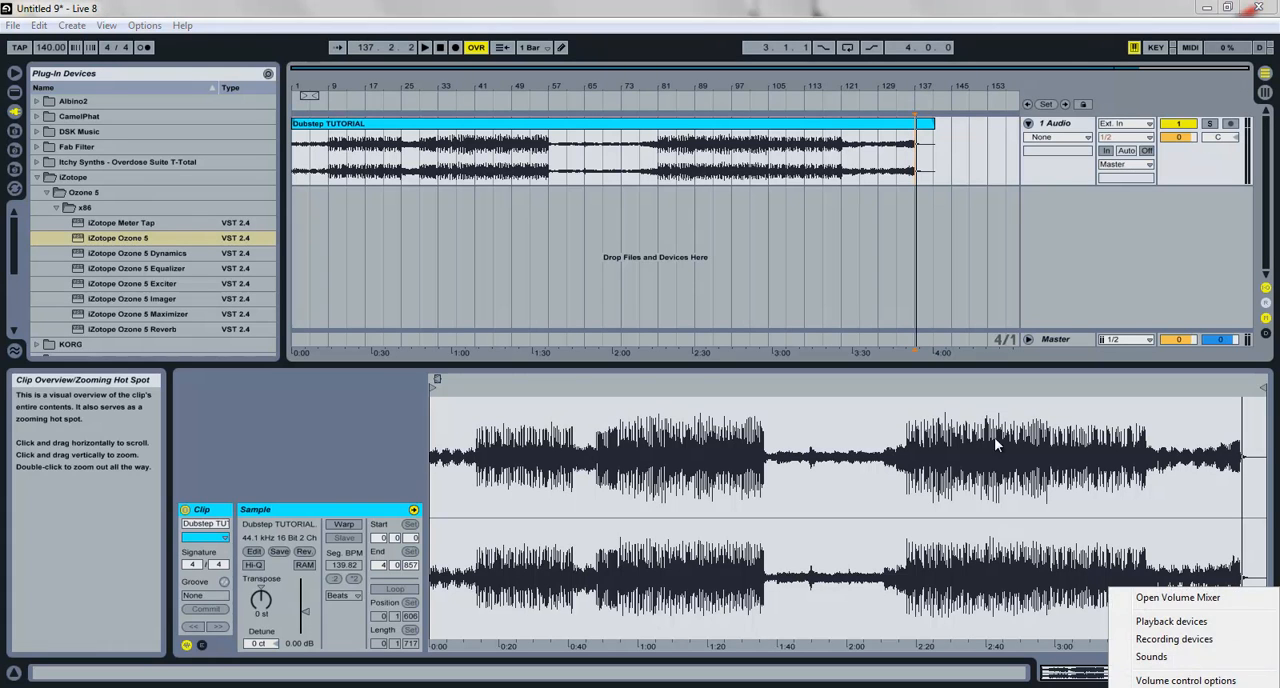
{"action": "left_click", "coordinate": [838, 7]}
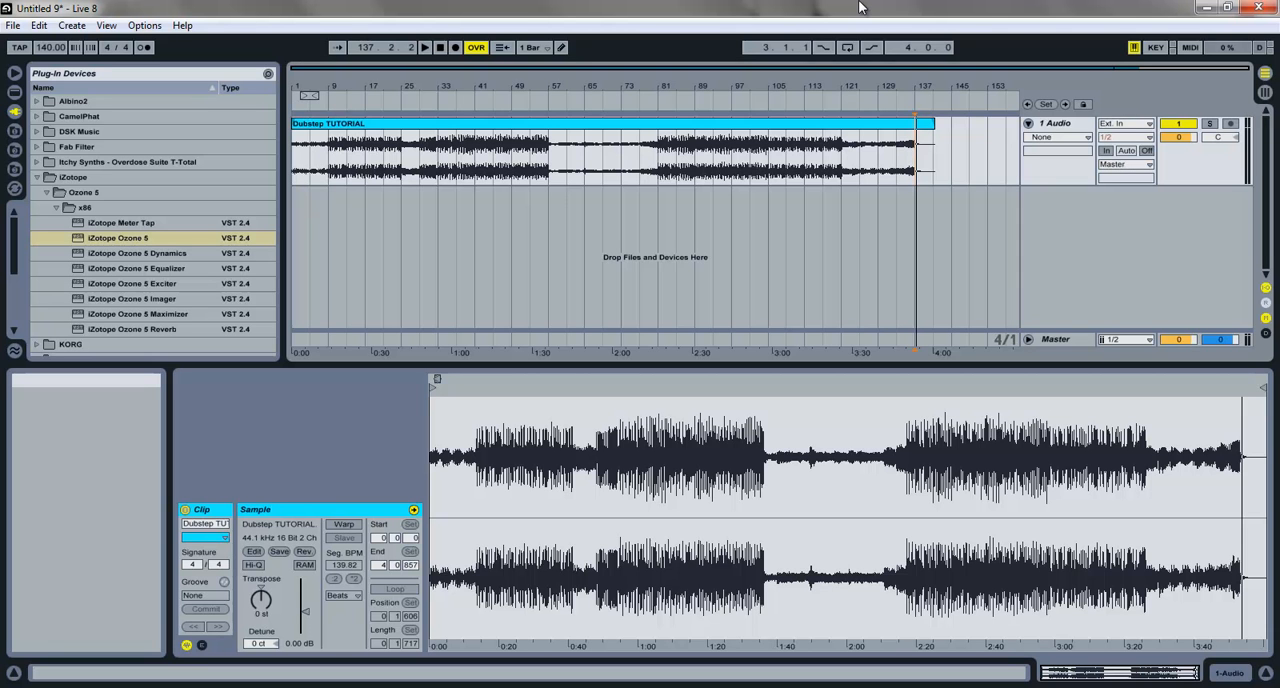
Step: Import Dubstep TUTORIAL (Mastered) from the desktop into a new audio track at bar 1 and turn off its Warp
{"action": "left_click", "coordinate": [1207, 7]}
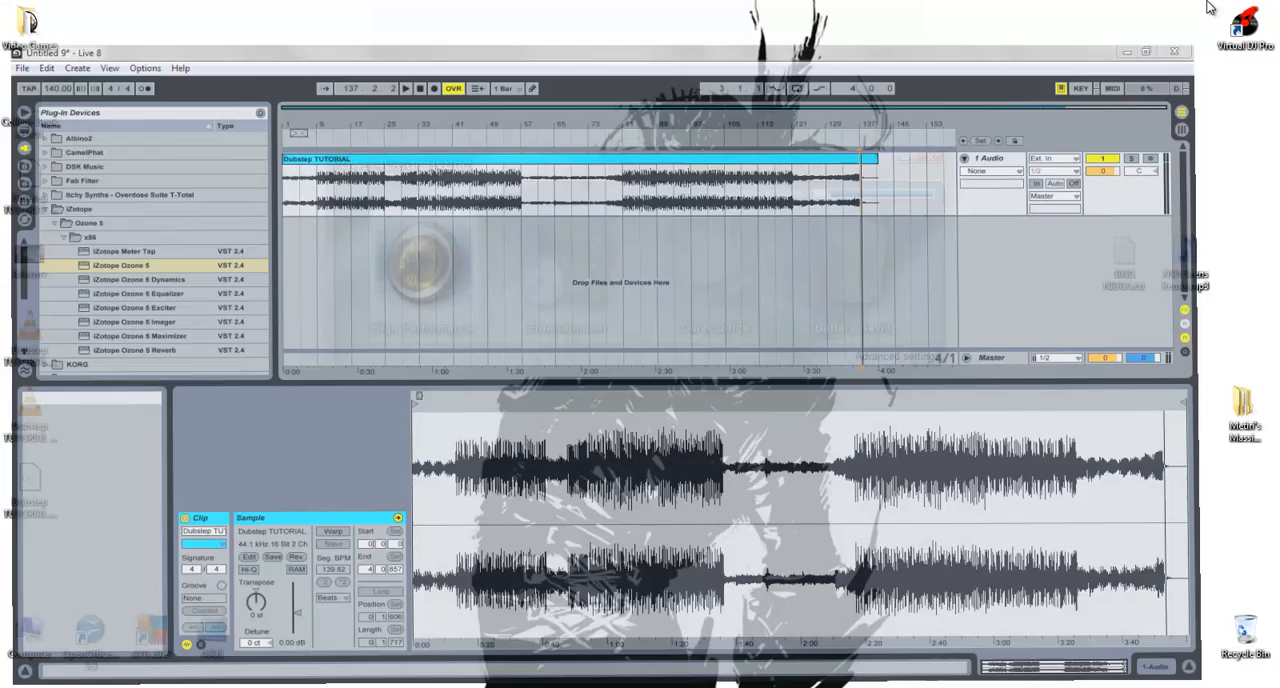
{"action": "left_click_drag", "start_coordinate": [32, 420], "coordinate": [298, 200]}
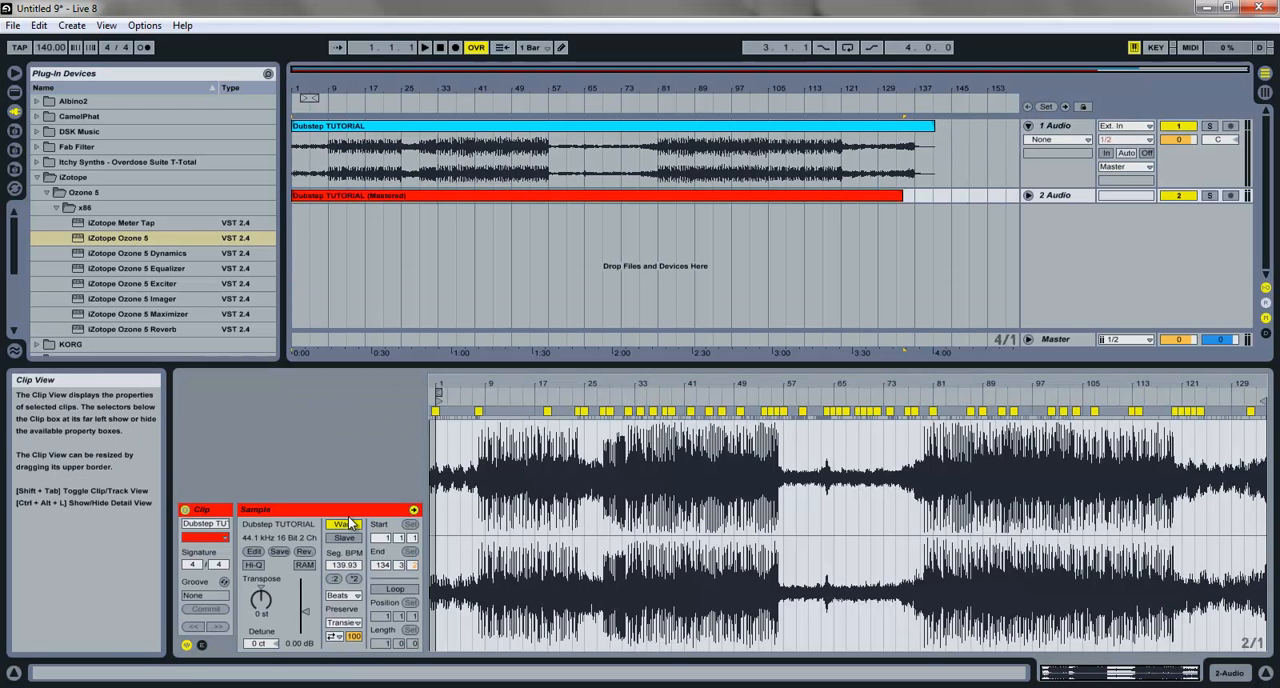
{"action": "left_click", "coordinate": [343, 524]}
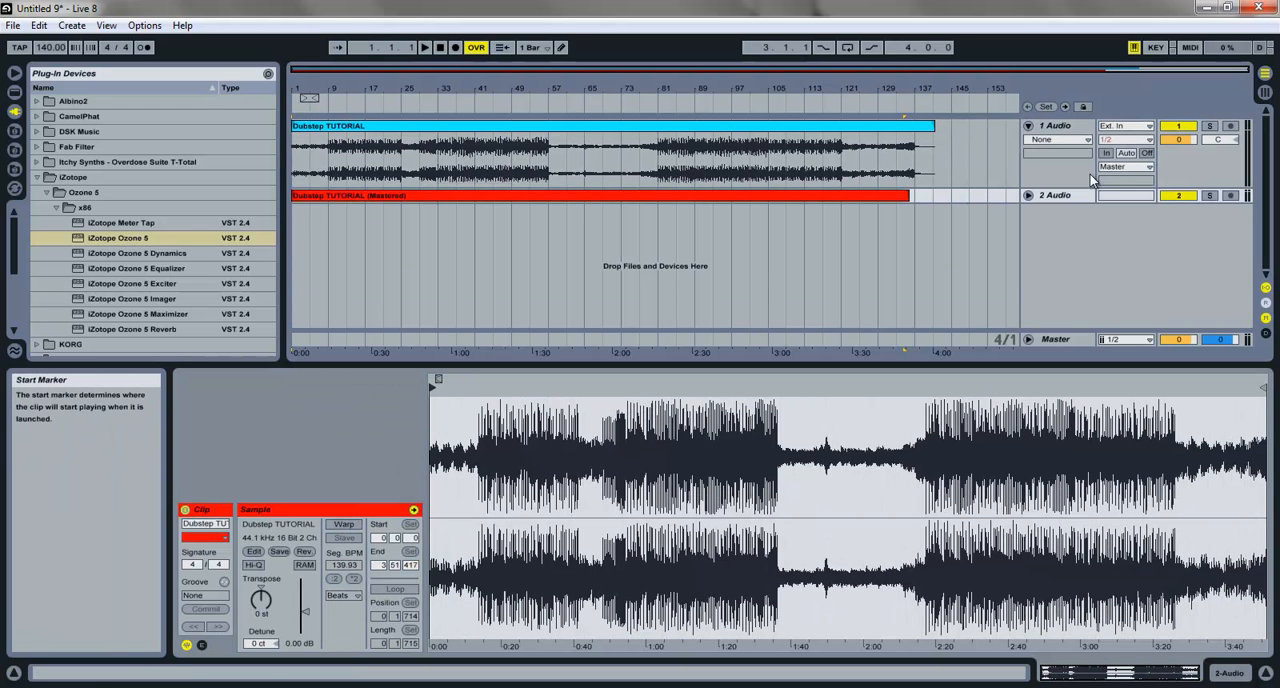
Step: Solo the mastered version's track, play from bar 29 and unfold the track to examine its waveform
{"action": "left_click", "coordinate": [1209, 195]}
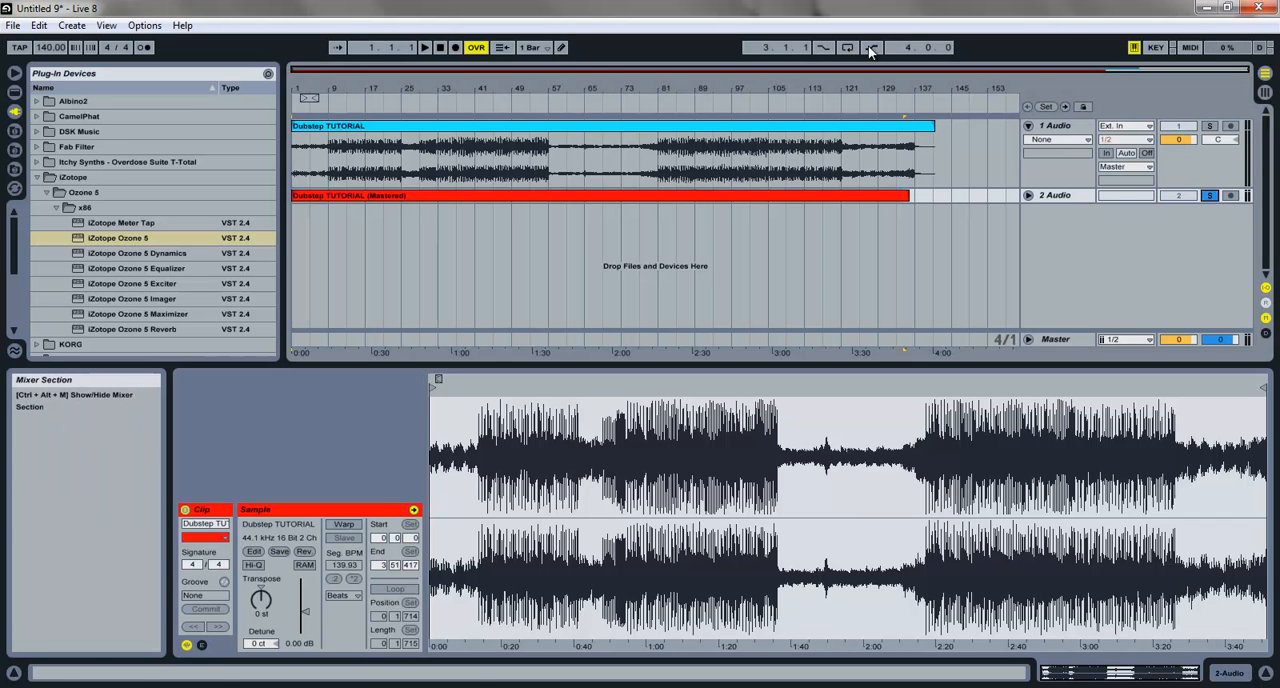
{"action": "left_click", "coordinate": [418, 178]}
{"action": "key", "text": "space"}
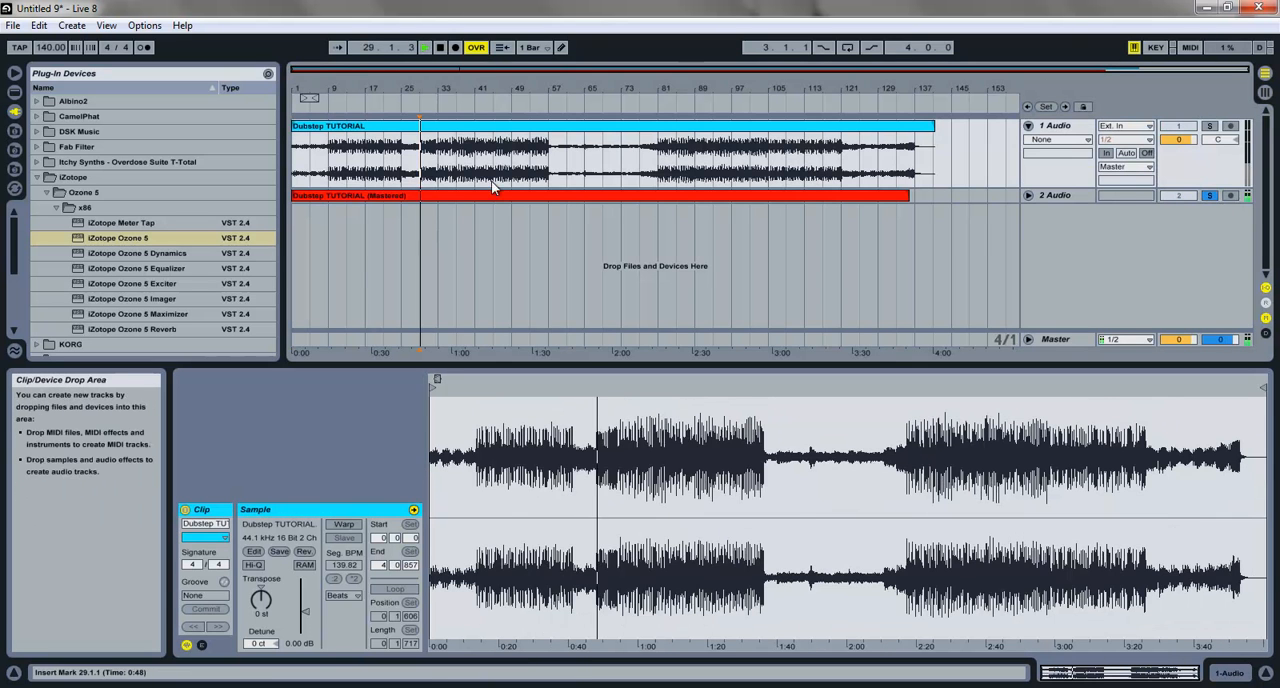
{"action": "left_click", "coordinate": [1028, 195]}
{"action": "left_click", "coordinate": [888, 200]}
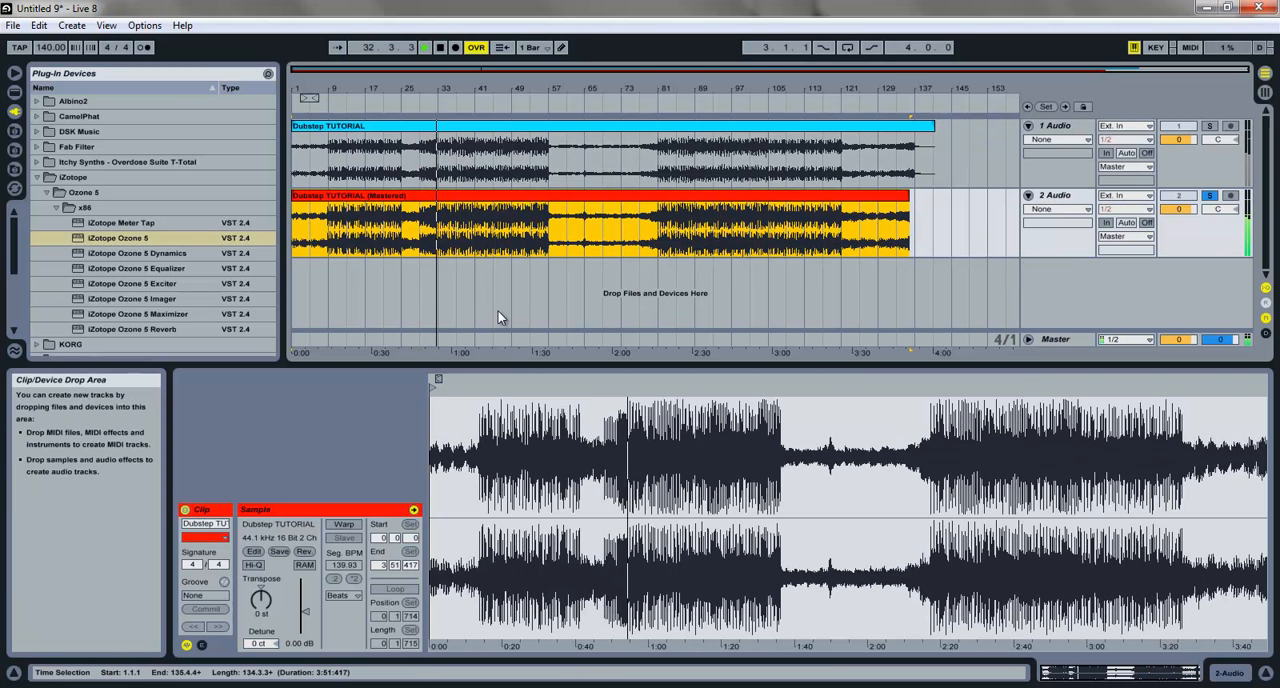
{"action": "left_click", "coordinate": [434, 388]}
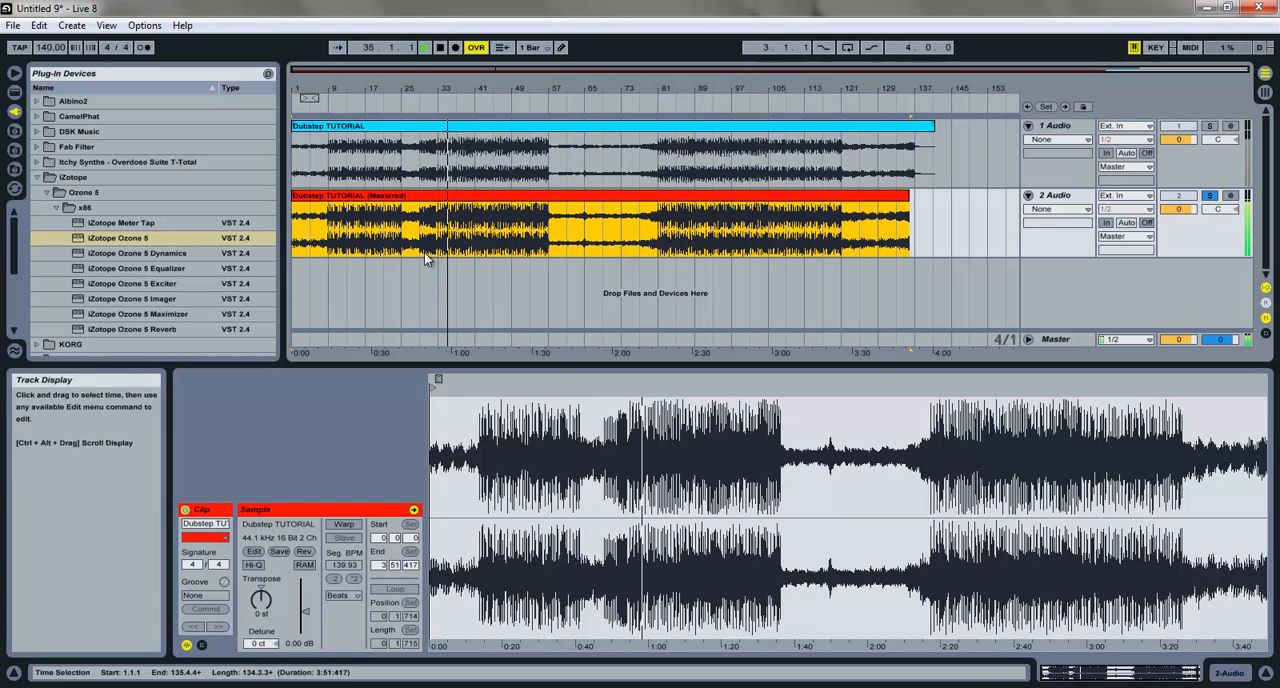
{"action": "left_click", "coordinate": [424, 272]}
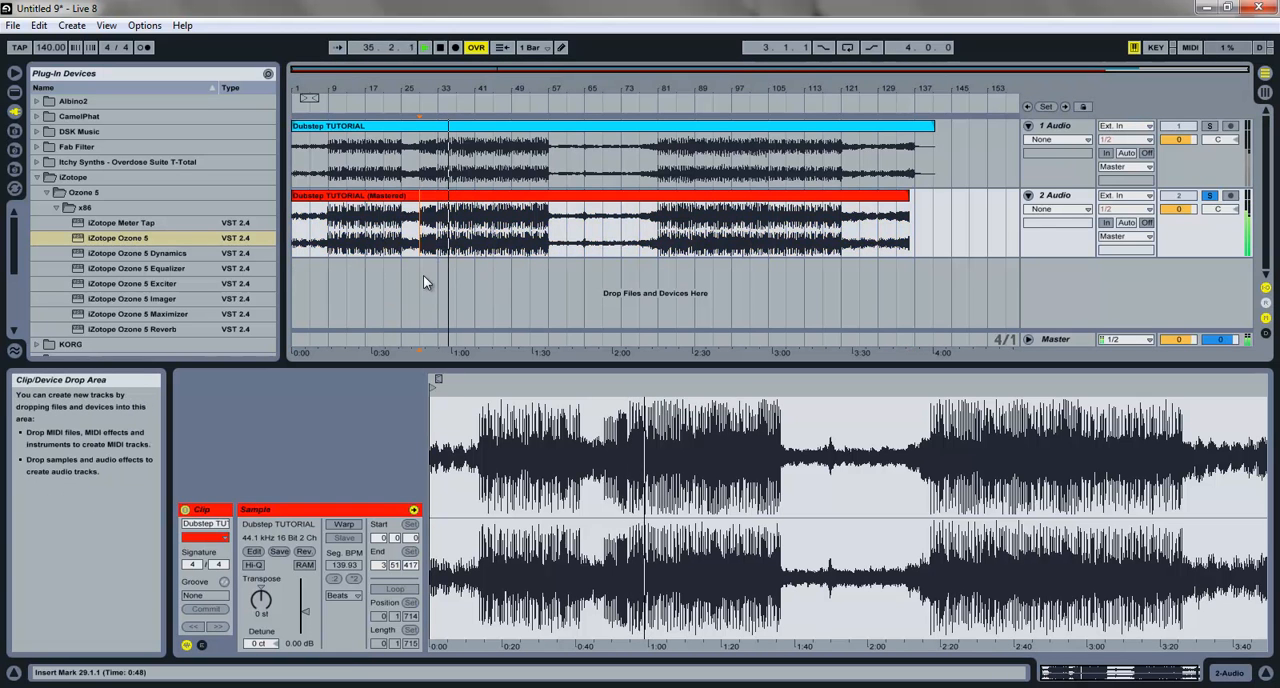
Step: Play the unmastered song soloed from bar 29, and replay the same passage with the mastered track soloed
{"action": "left_click", "coordinate": [1209, 126]}
{"action": "key", "text": "space"}
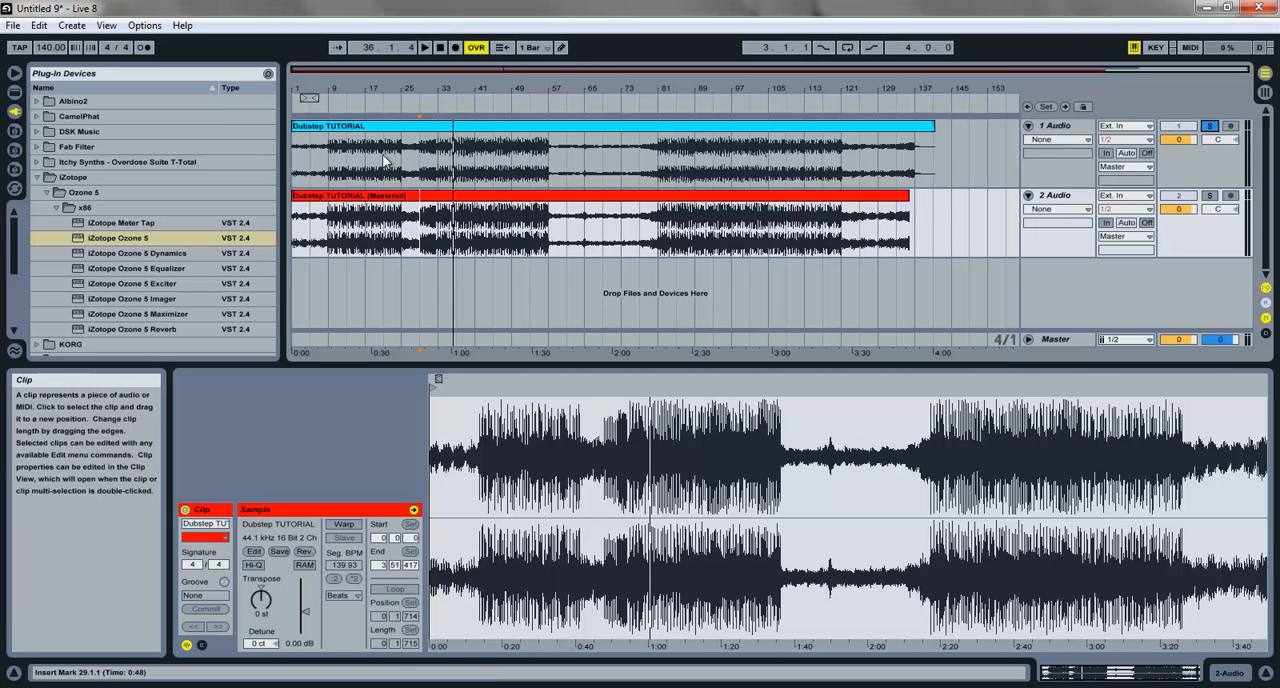
{"action": "left_click", "coordinate": [428, 172]}
{"action": "key", "text": "space"}
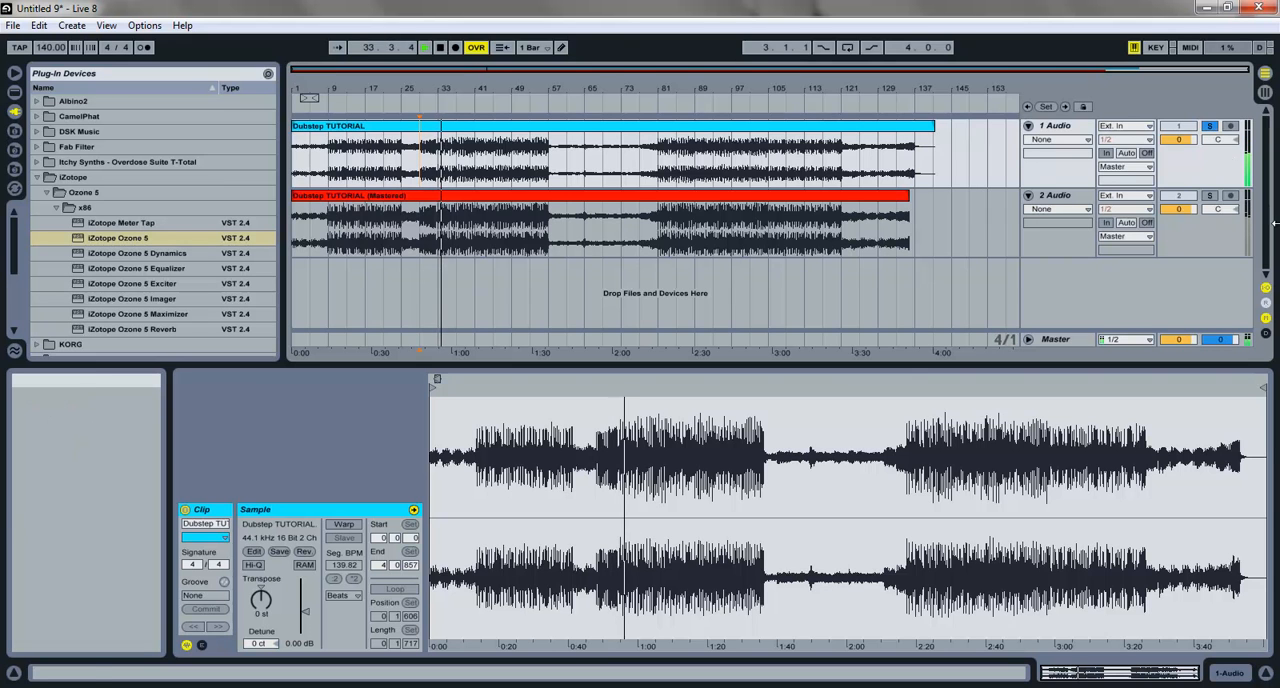
{"action": "left_click", "coordinate": [1210, 197]}
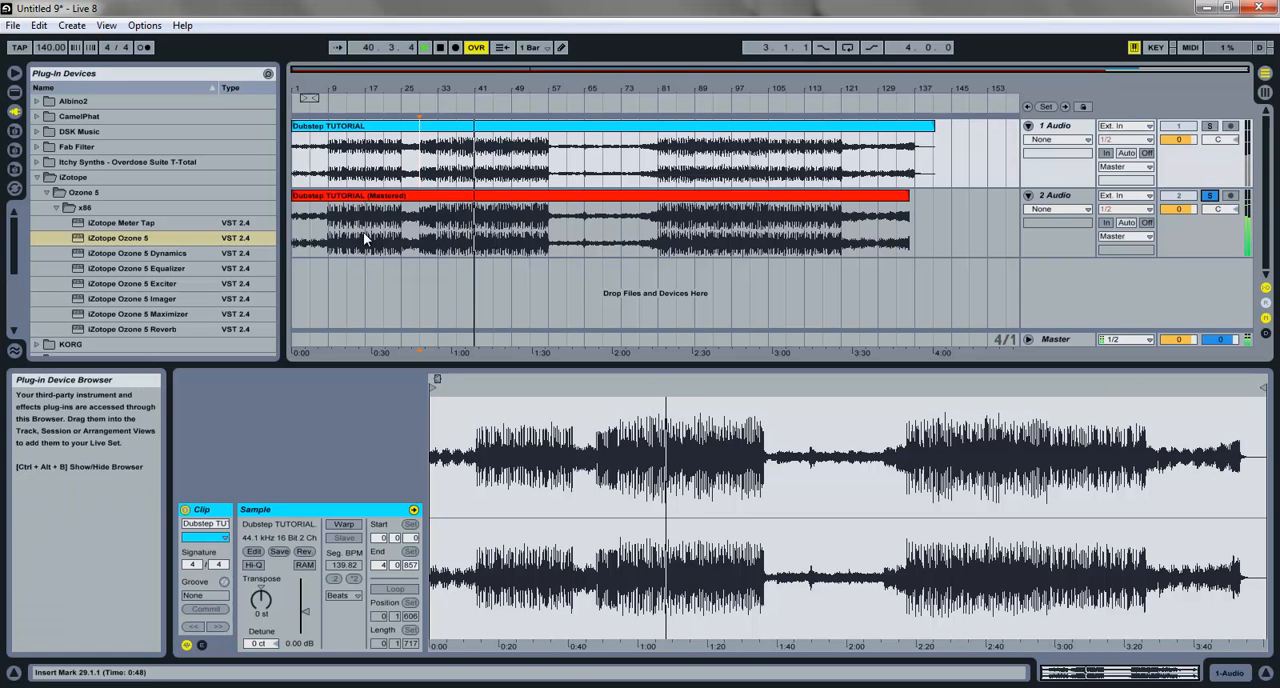
{"action": "left_click", "coordinate": [420, 237]}
{"action": "key", "text": "space"}
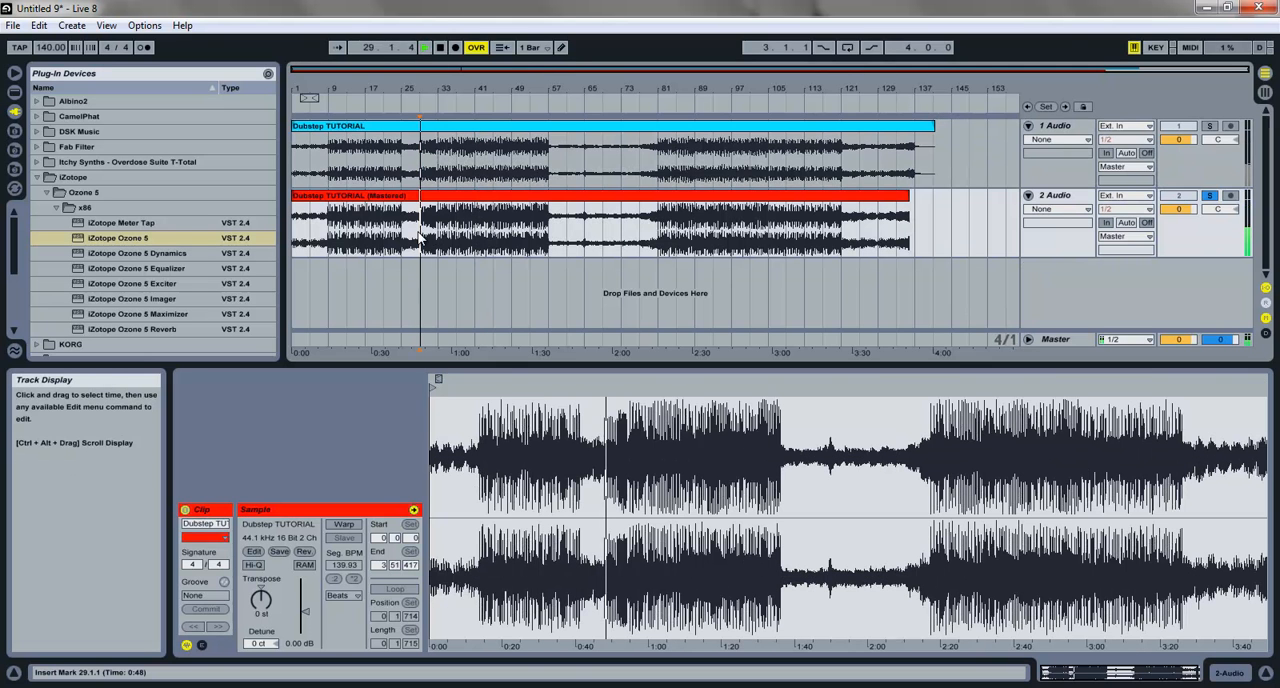
Step: Switch the solo between the 1 Audio and 2 Audio tracks during playback to compare the unmastered and mastered sound
{"action": "left_click", "coordinate": [1210, 127]}
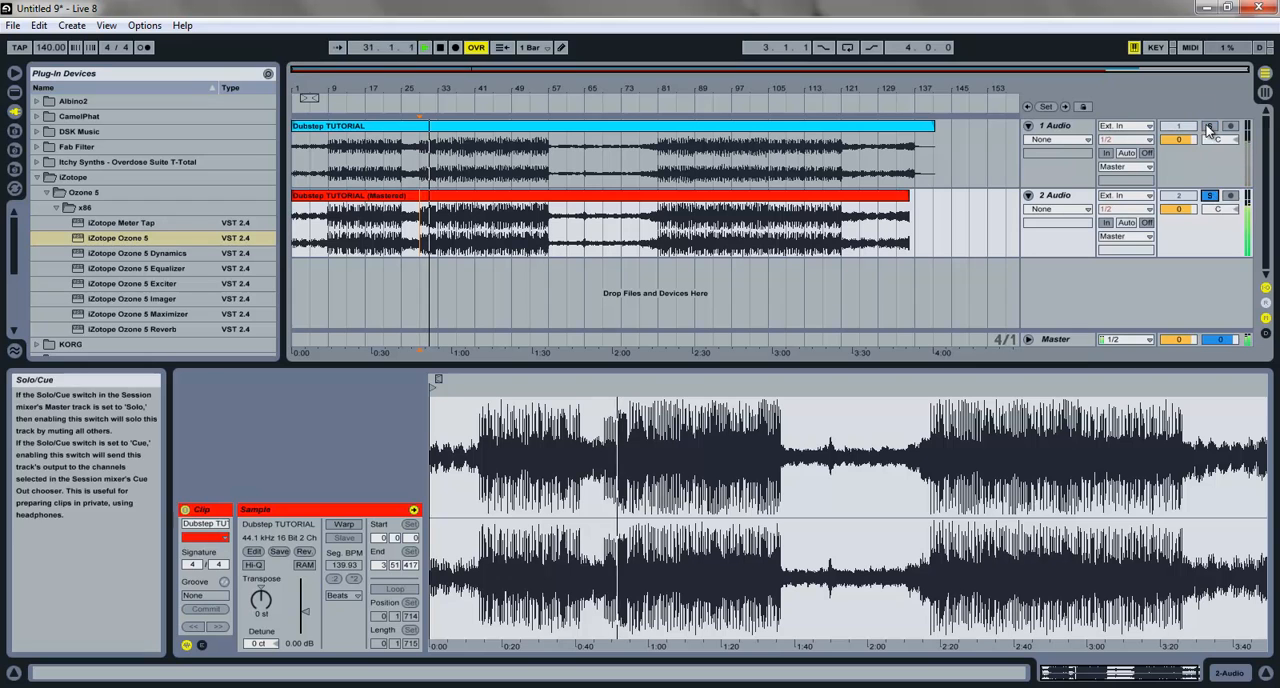
{"action": "left_click", "coordinate": [1210, 128]}
{"action": "left_click", "coordinate": [1210, 196]}
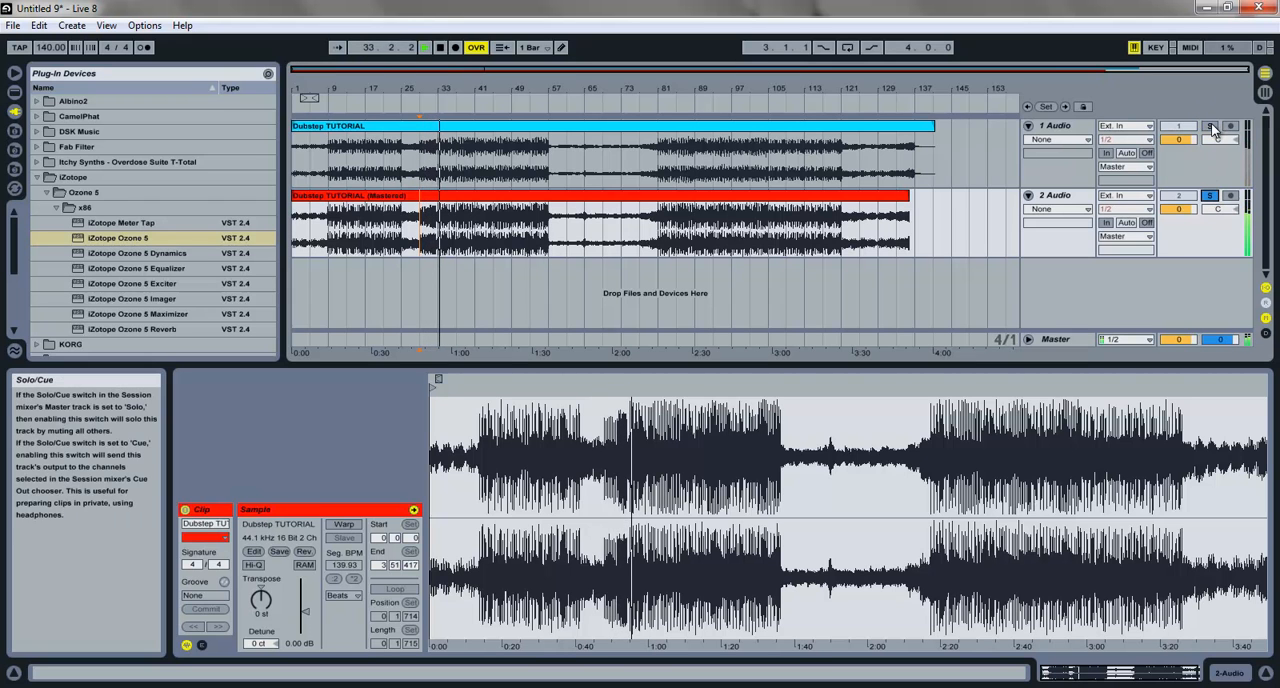
{"action": "left_click", "coordinate": [1213, 129]}
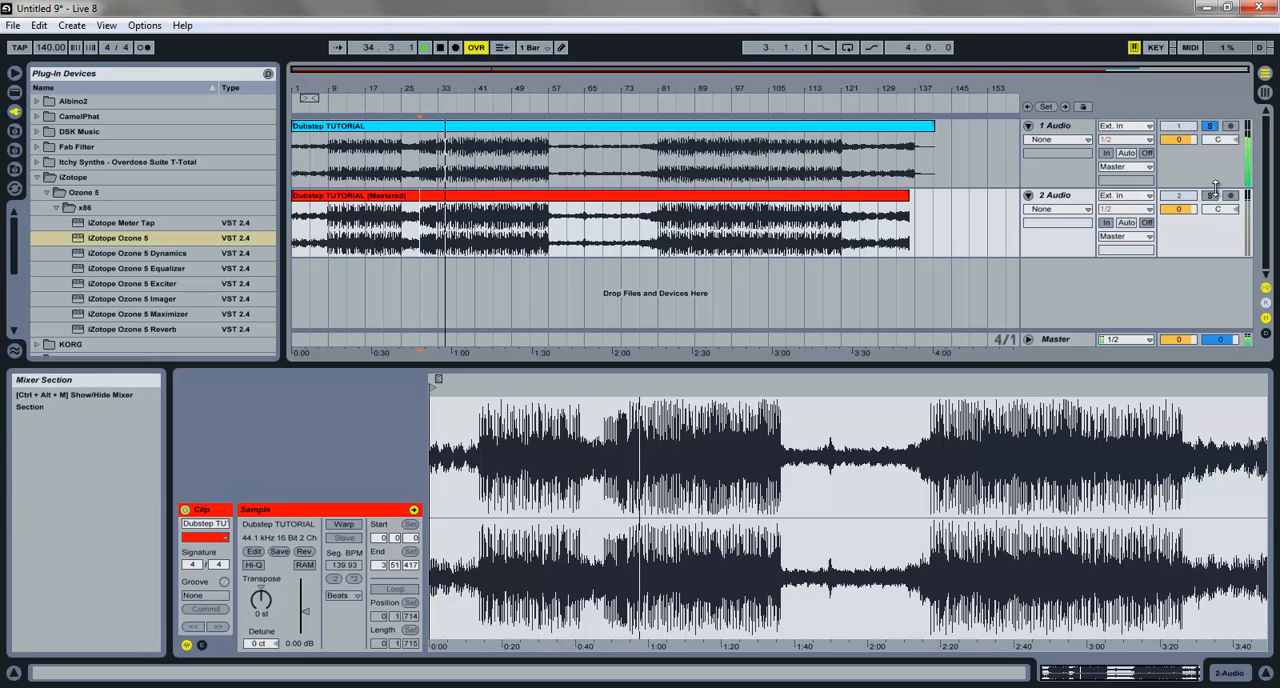
Step: Stop playback and delete the 2 Audio track containing the mastered version
{"action": "key", "text": "space"}
{"action": "left_click", "coordinate": [1046, 196]}
{"action": "key", "text": "Delete"}
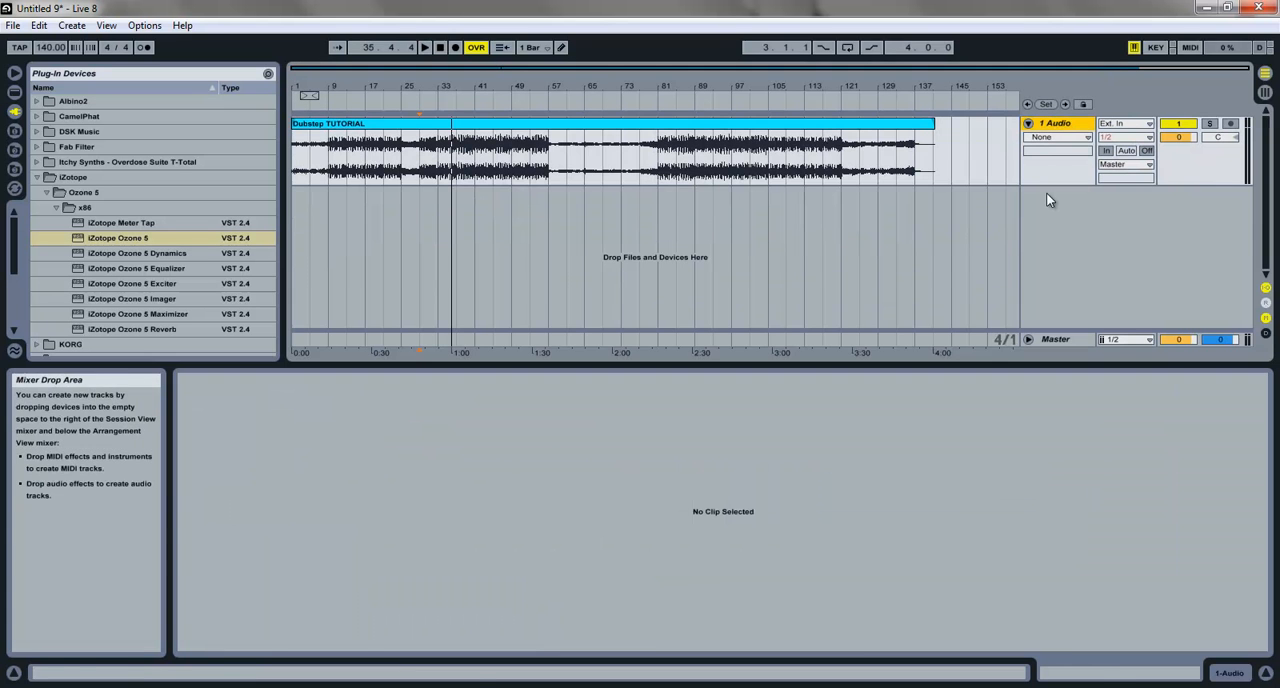
Step: Trim the end of the Dubstep TUTORIAL clip to bar 141 and reselect the clip
{"action": "left_click", "coordinate": [789, 125]}
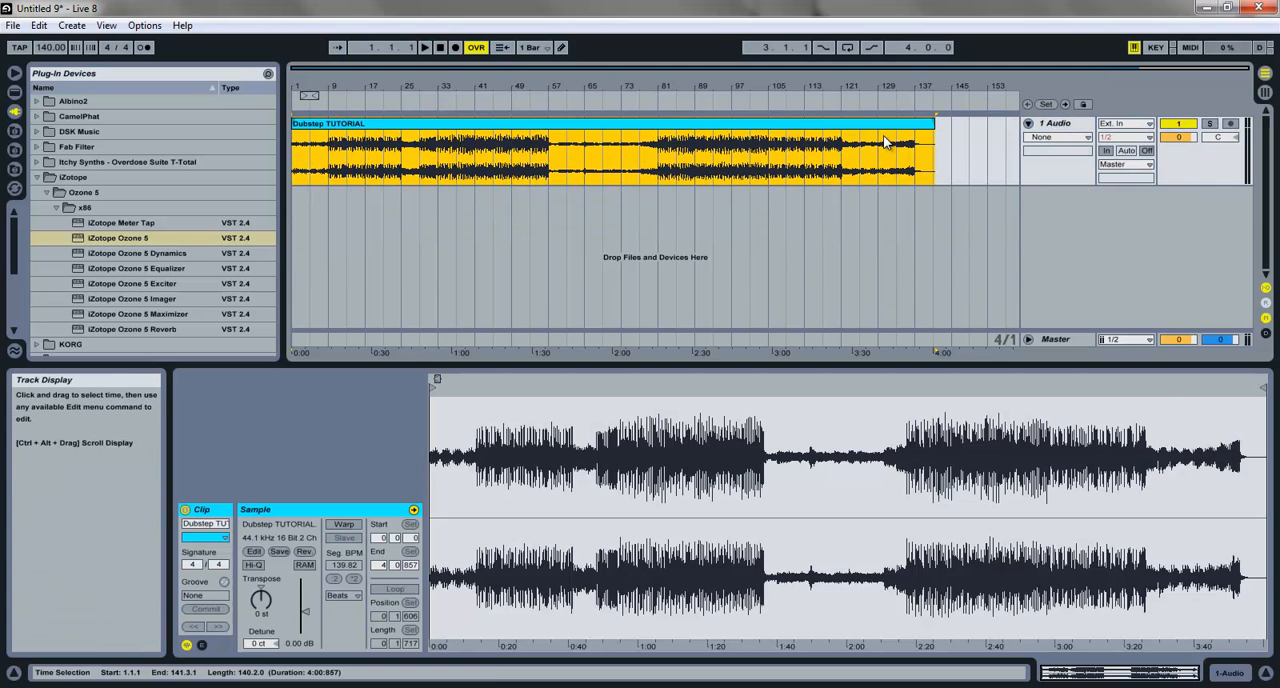
{"action": "left_click_drag", "start_coordinate": [931, 127], "coordinate": [929, 127]}
{"action": "left_click", "coordinate": [755, 158]}
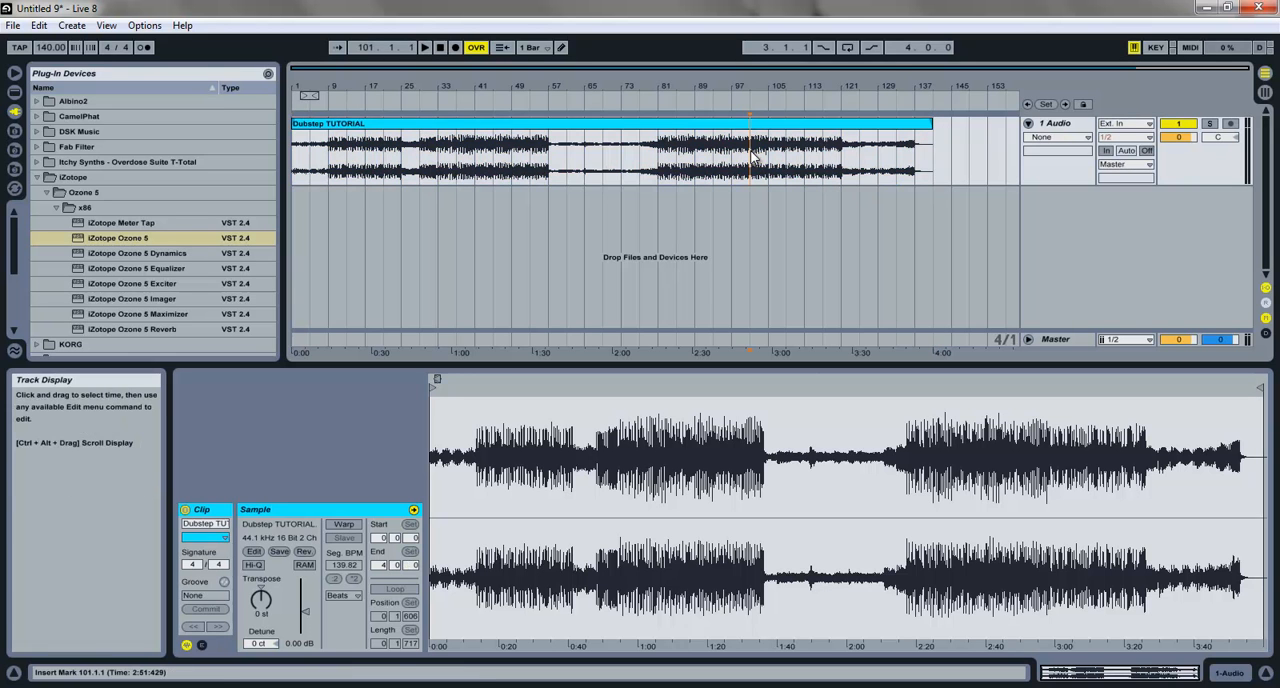
{"action": "left_click", "coordinate": [614, 127]}
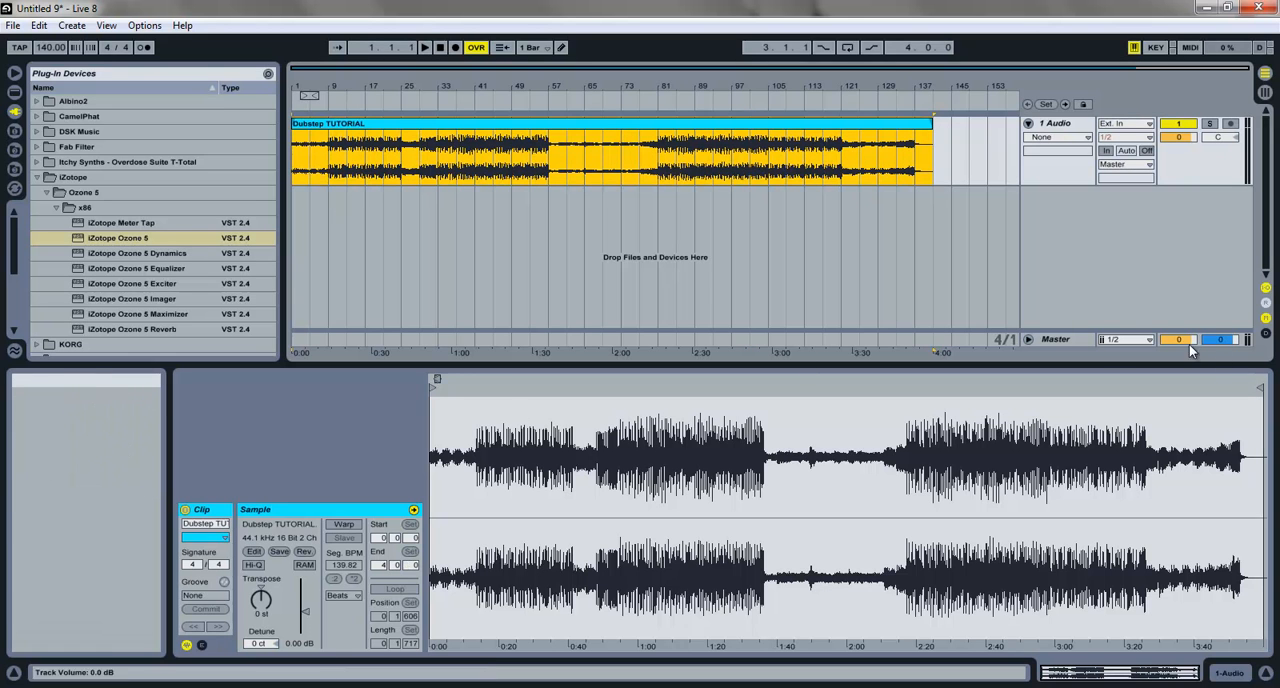
Step: Add iZotope Ozone 5 to the Master track's device chain and dismiss its preset manager
{"action": "left_click", "coordinate": [1028, 339]}
{"action": "left_click", "coordinate": [1055, 285]}
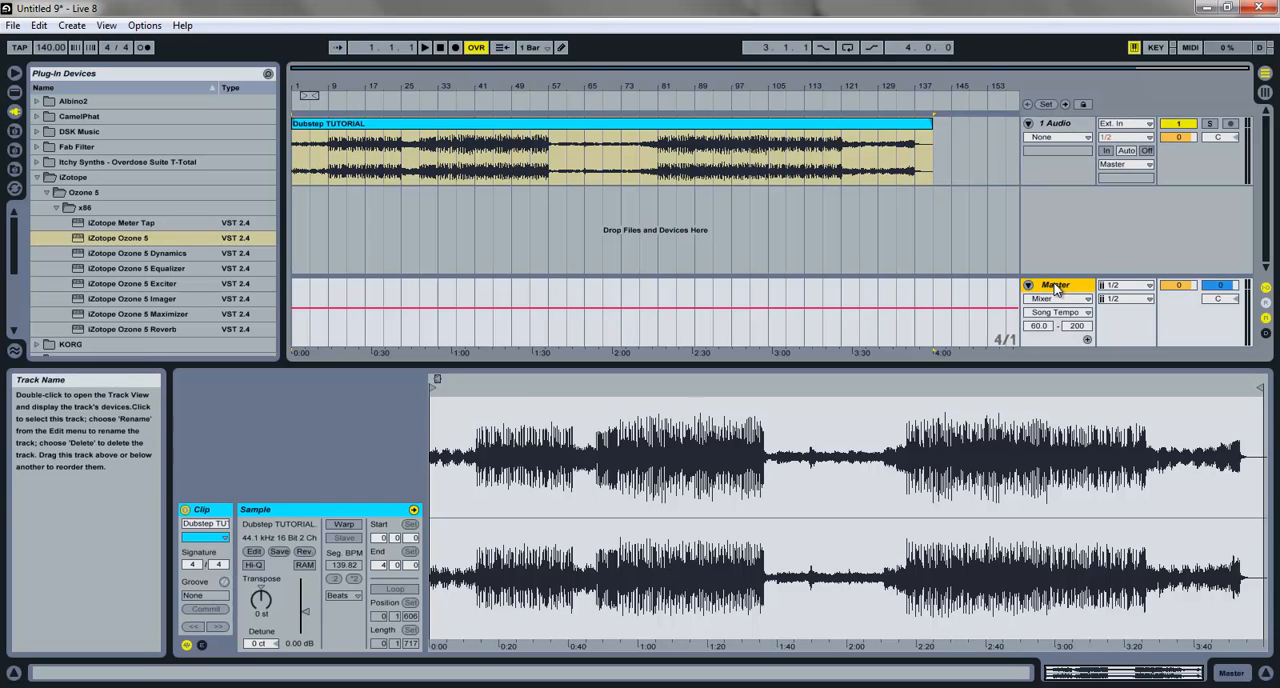
{"action": "left_click", "coordinate": [1250, 678]}
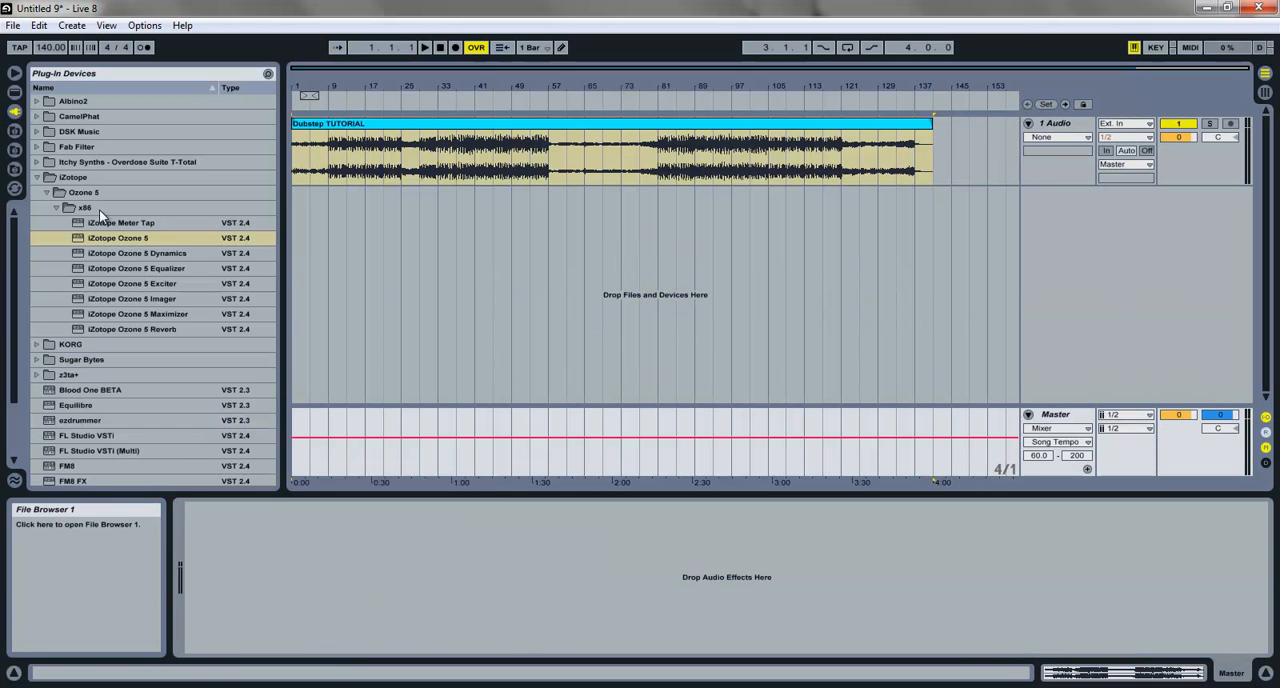
{"action": "left_click_drag", "start_coordinate": [117, 236], "coordinate": [467, 520]}
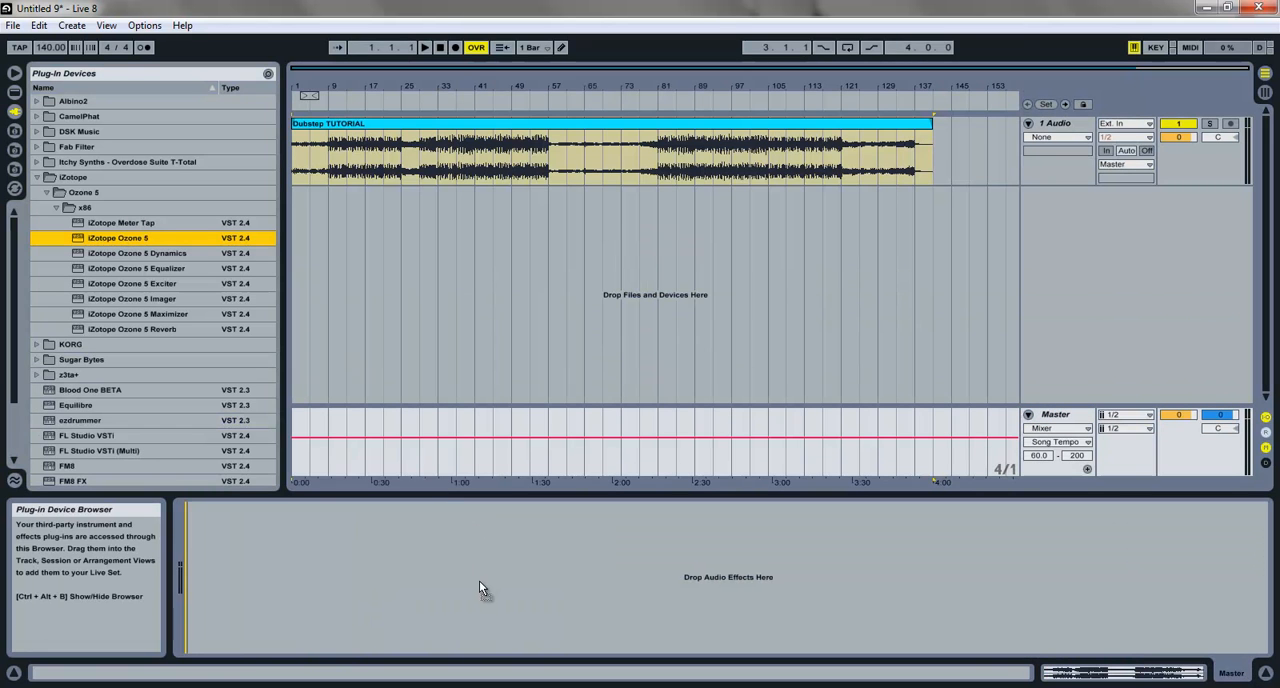
{"action": "left_click_drag", "start_coordinate": [479, 588], "coordinate": [479, 588]}
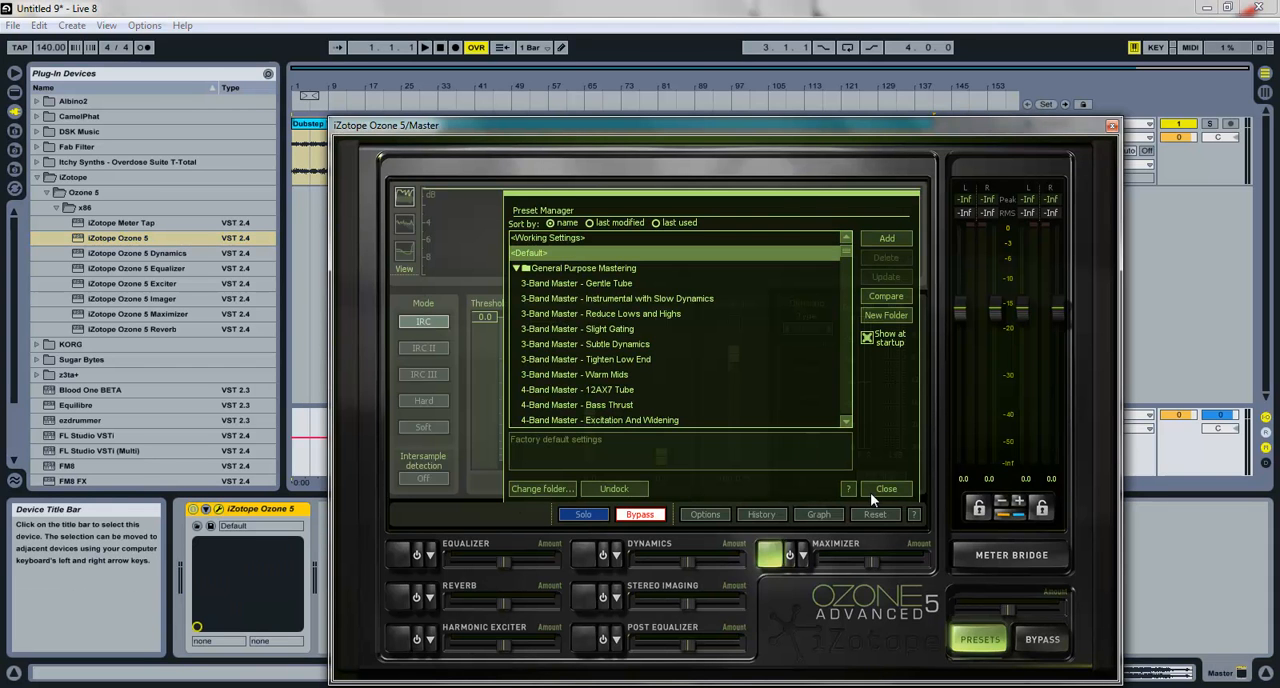
{"action": "left_click", "coordinate": [898, 490]}
{"action": "left_click_drag", "start_coordinate": [653, 124], "coordinate": [549, 29]}
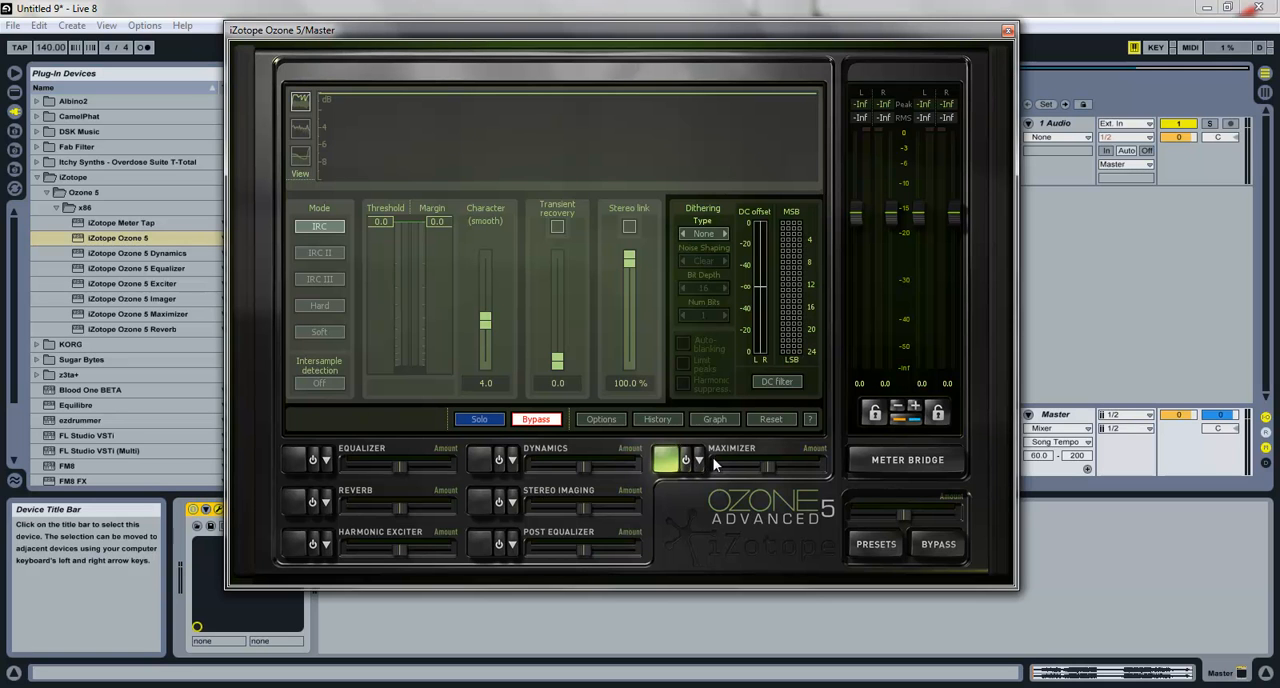
Step: Enable Ozone's Maximizer and set its margin to -0.3 and its threshold to -4.0
{"action": "left_click", "coordinate": [688, 461]}
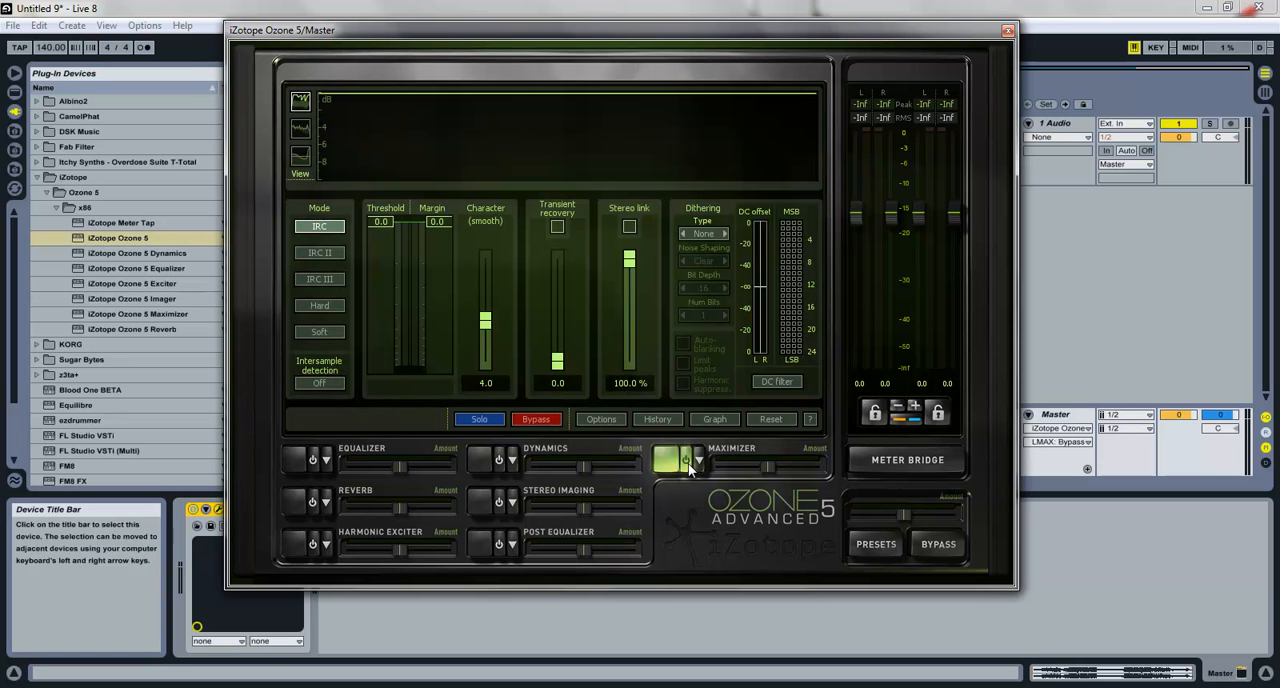
{"action": "double_click", "coordinate": [437, 222]}
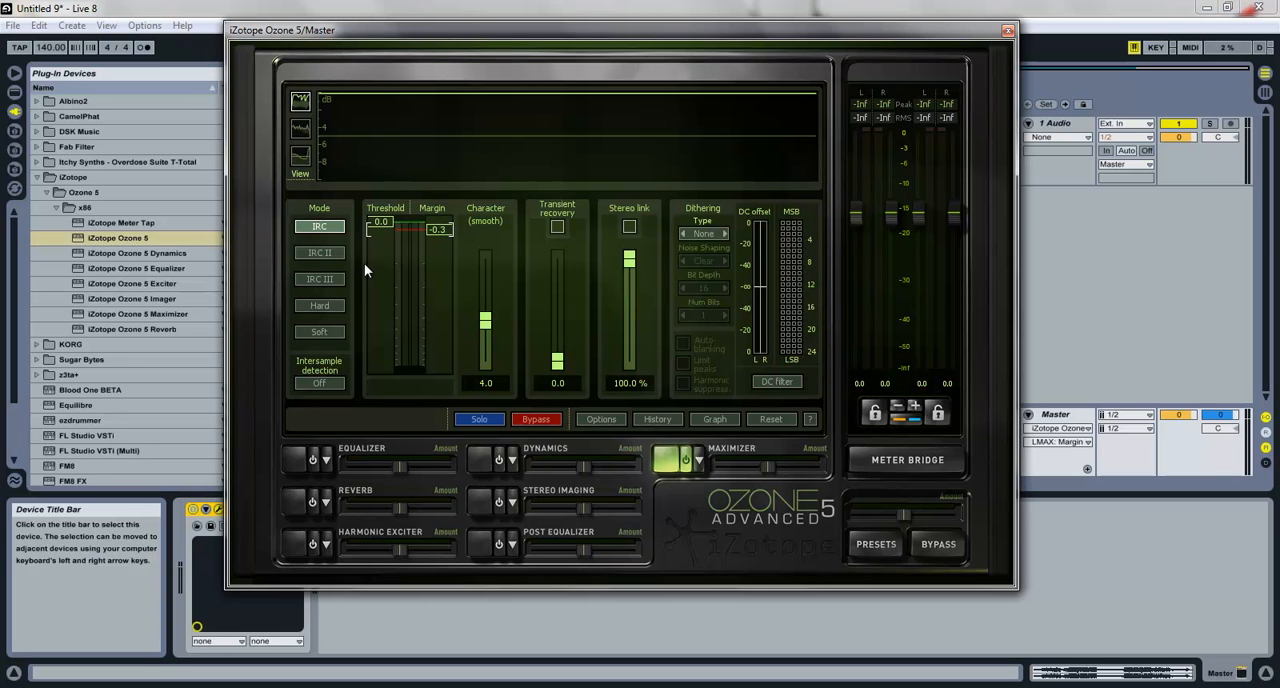
{"action": "left_click_drag", "start_coordinate": [385, 221], "coordinate": [379, 262]}
{"action": "key", "text": "Return"}
Step: Play the song from the beginning, bar 9 and bar 29, and watch the Maximizer levels in the Master track's Ozone window
{"action": "left_click_drag", "start_coordinate": [813, 32], "coordinate": [925, 200]}
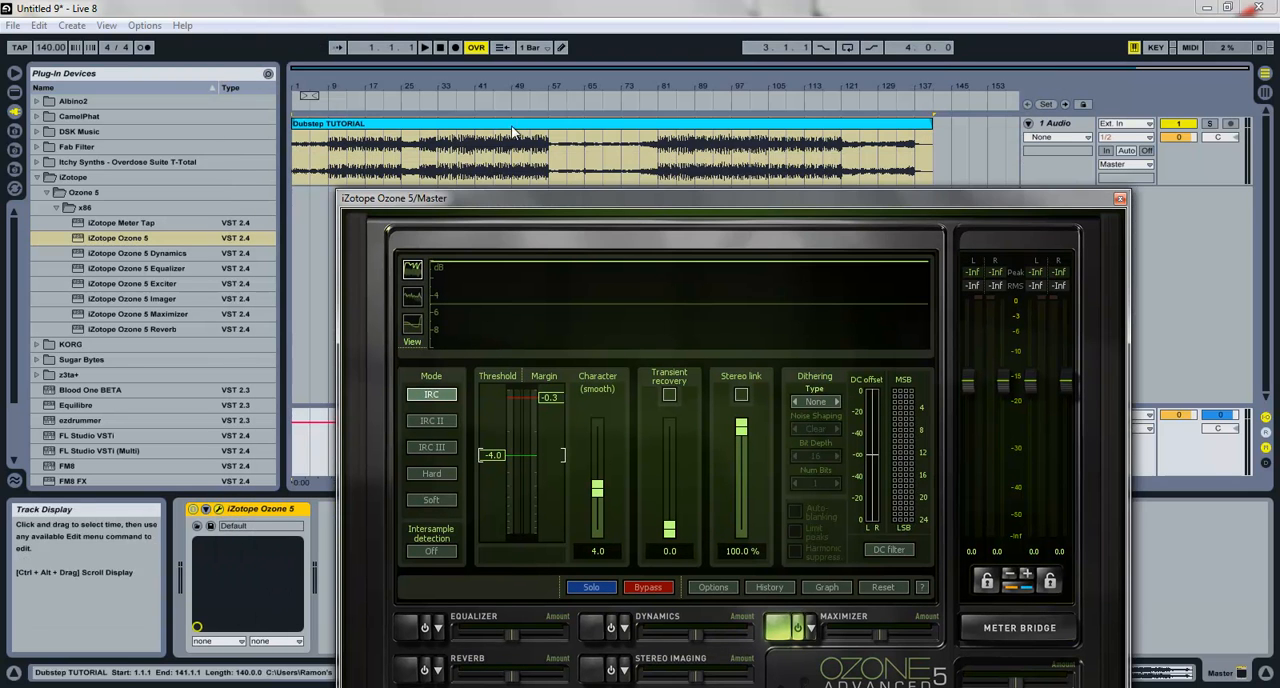
{"action": "left_click", "coordinate": [345, 125]}
{"action": "key", "text": "space"}
{"action": "left_click", "coordinate": [330, 165]}
{"action": "key", "text": "space"}
{"action": "key", "text": "space"}
{"action": "left_click", "coordinate": [421, 168]}
{"action": "key", "text": "space"}
{"action": "key", "text": "space"}
{"action": "left_click", "coordinate": [1085, 671]}
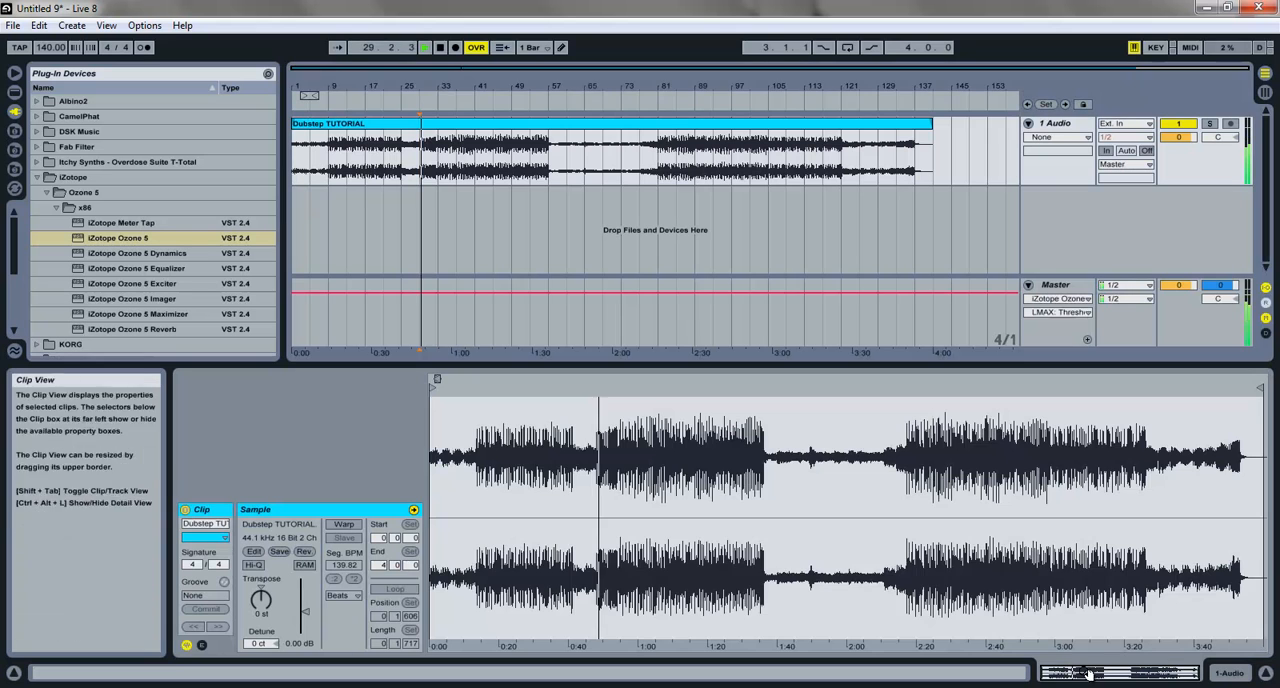
{"action": "left_click", "coordinate": [1060, 283]}
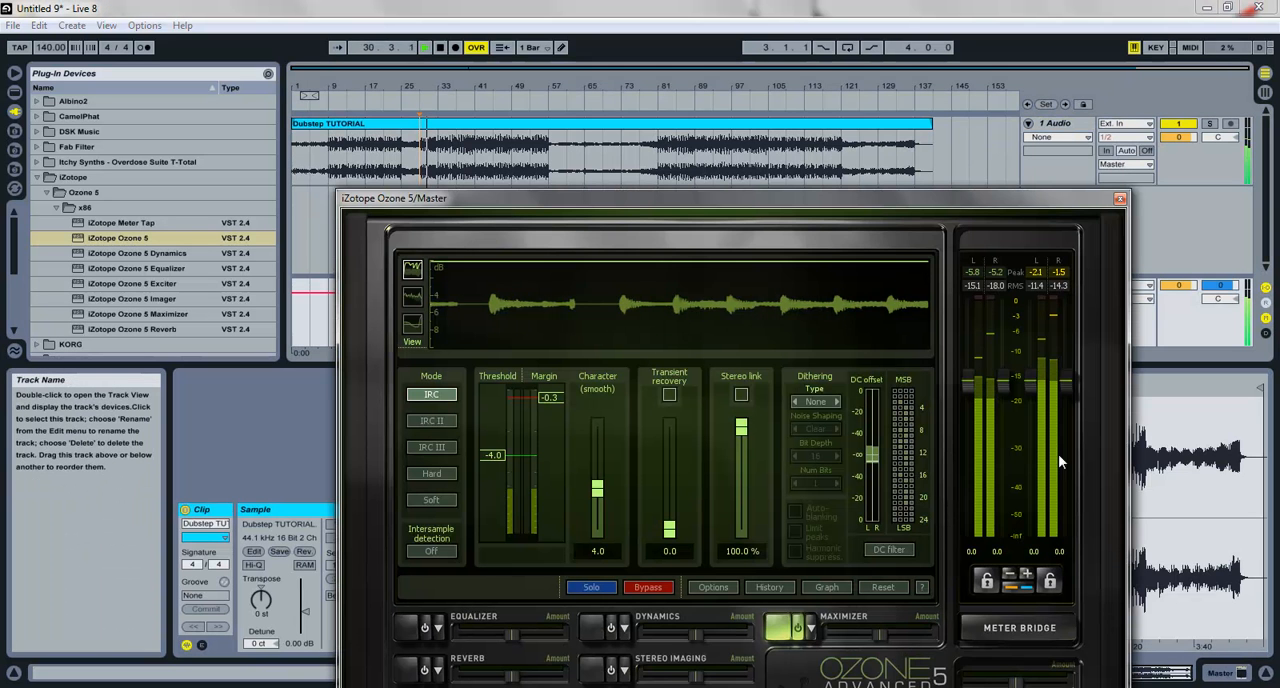
{"action": "left_click_drag", "start_coordinate": [930, 207], "coordinate": [860, 106]}
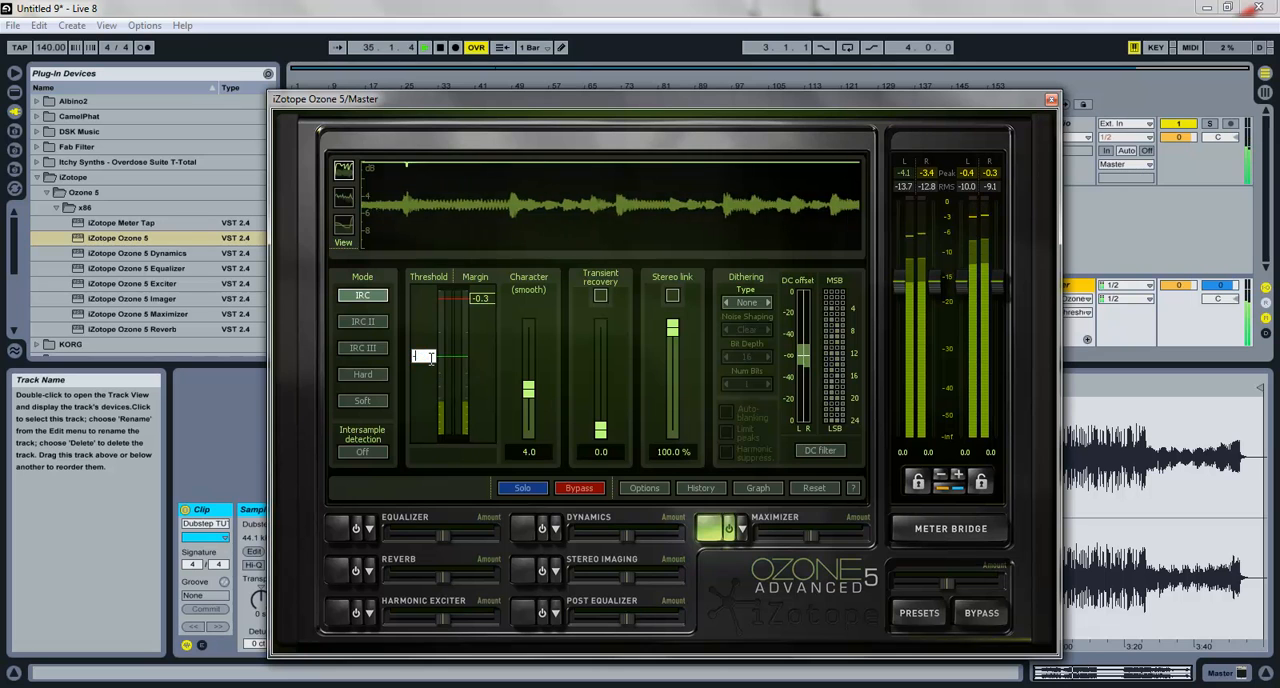
Step: Try Maximizer thresholds of -4.5 and -4.0 while auditioning the song
{"action": "left_click_drag", "start_coordinate": [431, 360], "coordinate": [431, 364]}
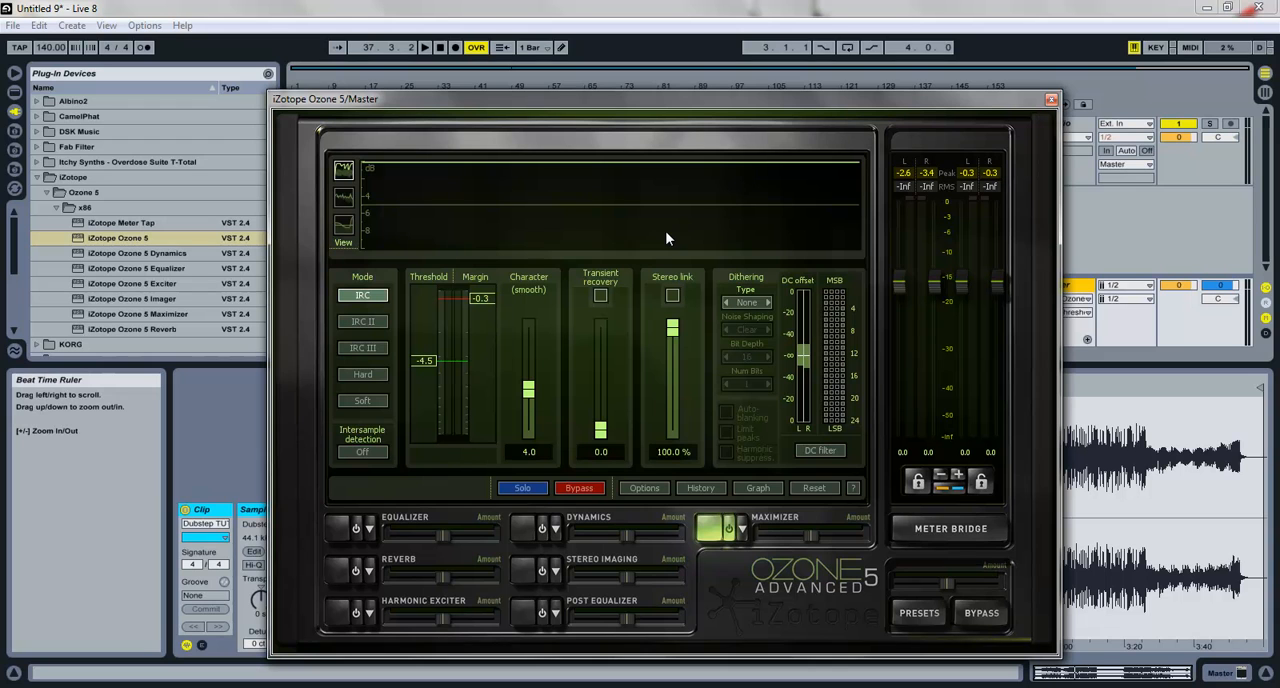
{"action": "double_click", "coordinate": [428, 362]}
{"action": "key", "text": "space"}
{"action": "left_click_drag", "start_coordinate": [761, 95], "coordinate": [757, 114]}
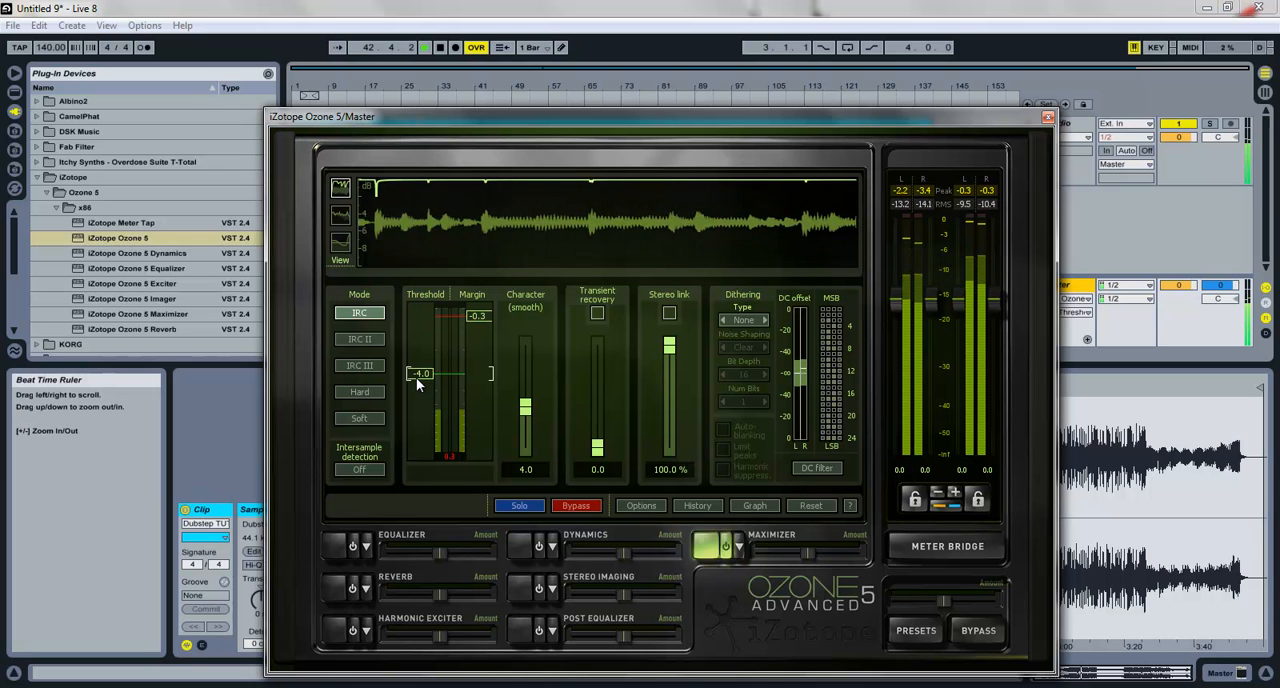
Step: Set the Maximizer threshold to -4.2 and stop playback
{"action": "double_click", "coordinate": [417, 376]}
{"action": "type", "text": "-4.2"}
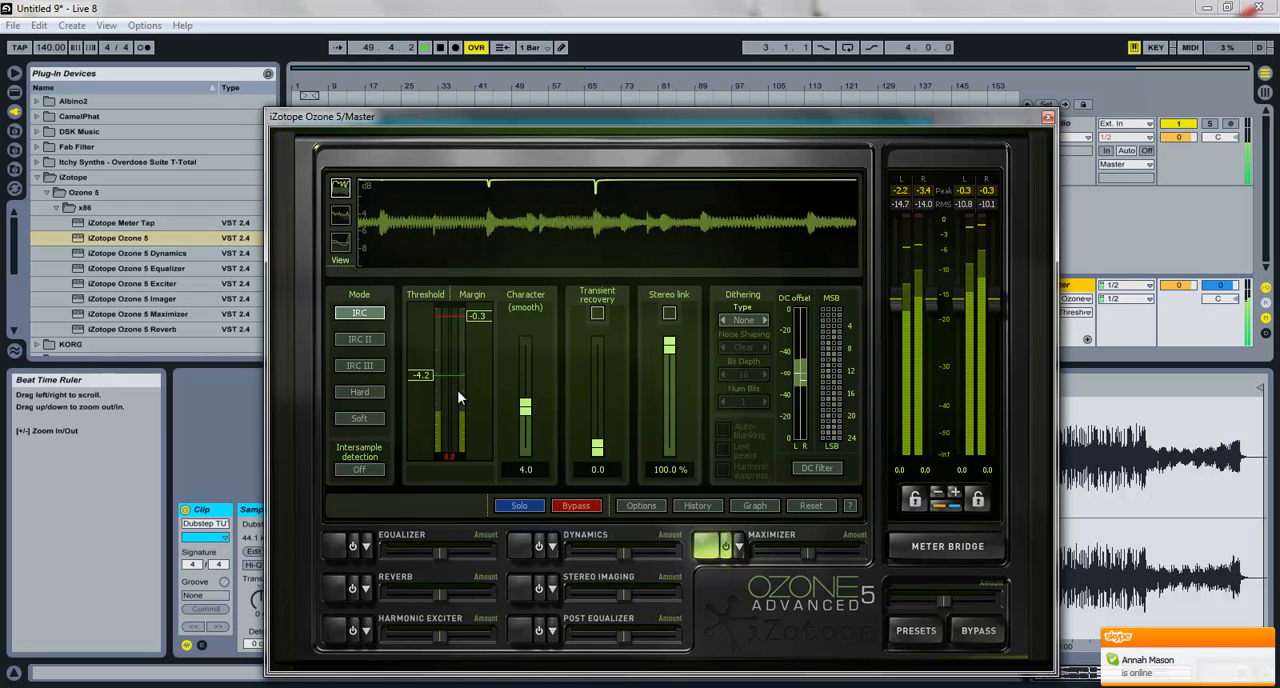
{"action": "key", "text": "space"}
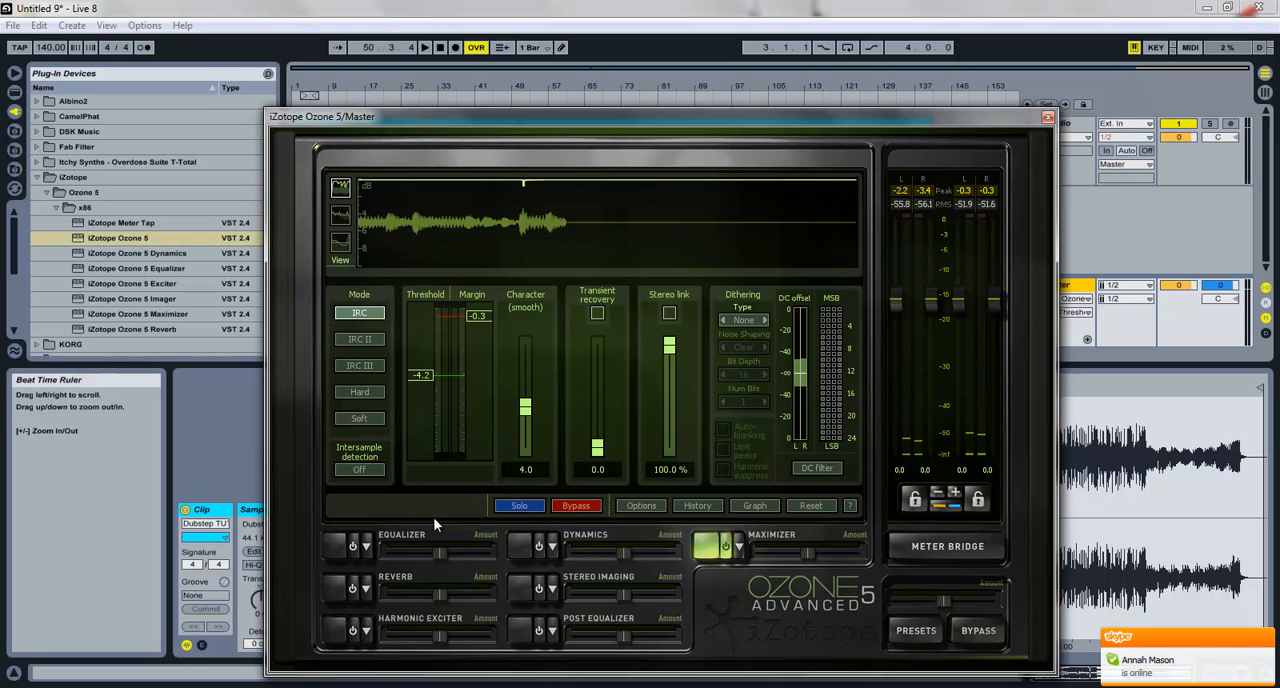
Step: Set the Maximizer's dithering to MBIT+ with High noise shaping, 16-bit depth and Normal amount, and enable the DC filter
{"action": "left_click", "coordinate": [765, 320]}
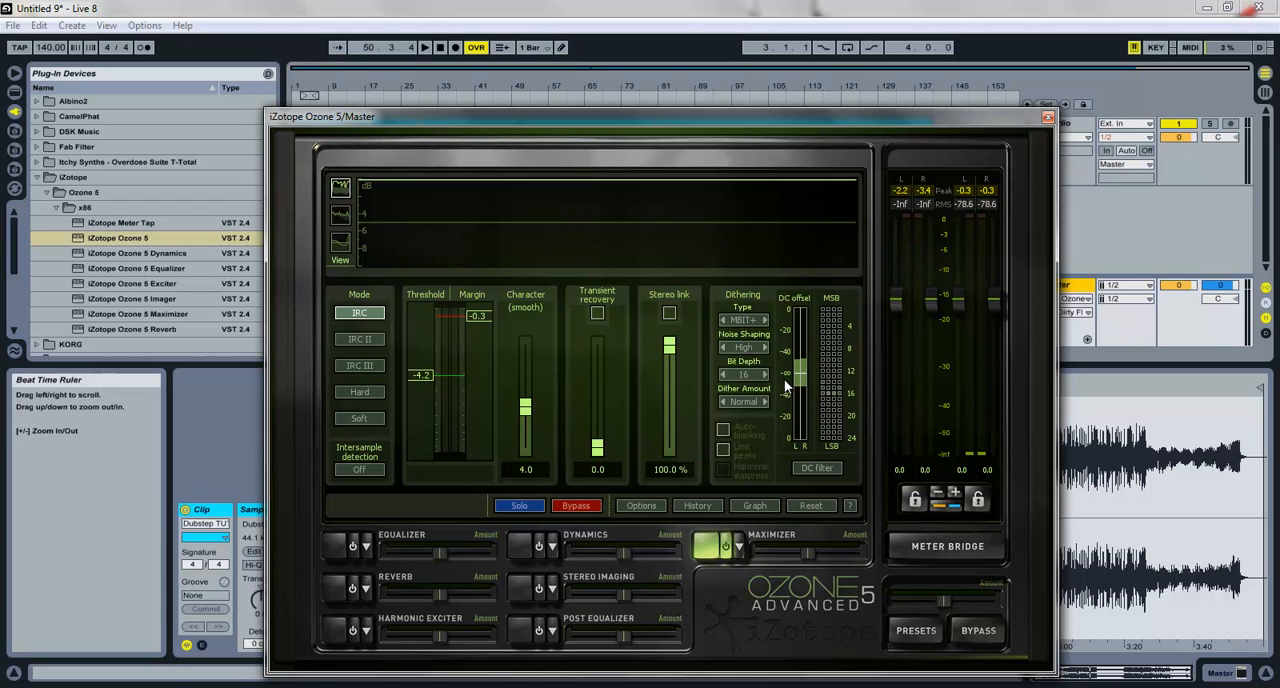
{"action": "left_click", "coordinate": [812, 468]}
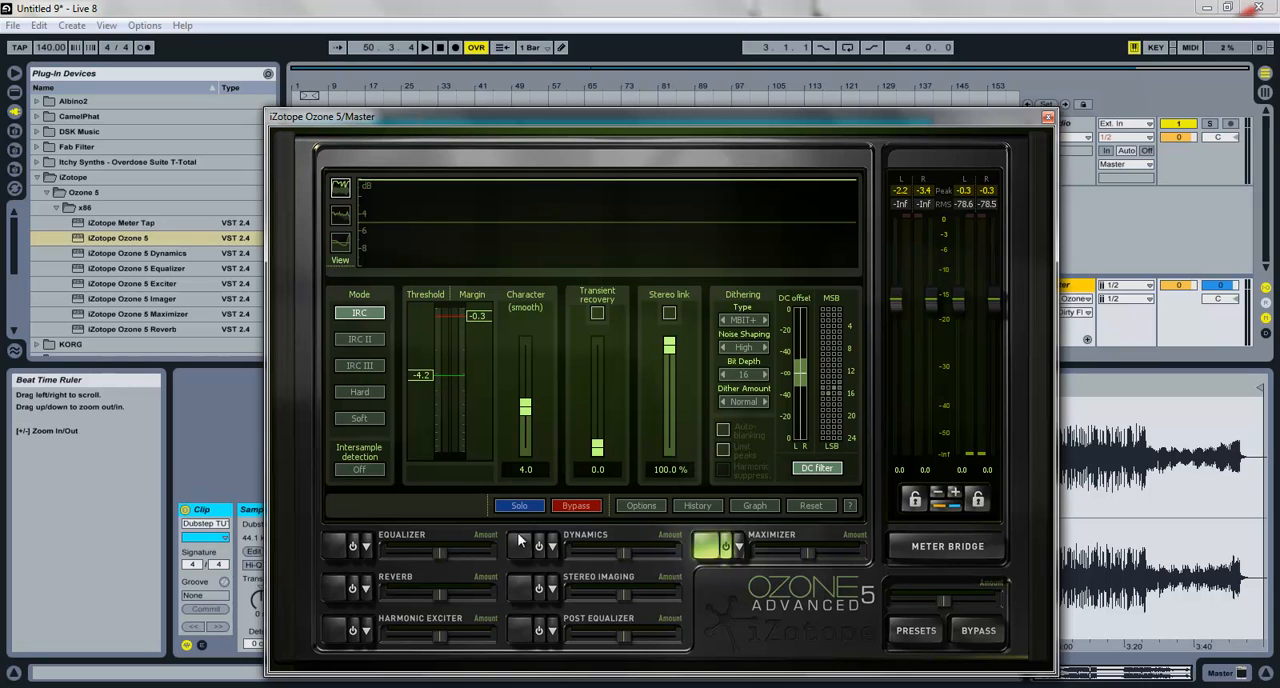
Step: Enable Ozone's Equalizer in Mid/Side mode and activate band 3 of the Mid channel
{"action": "left_click", "coordinate": [337, 544]}
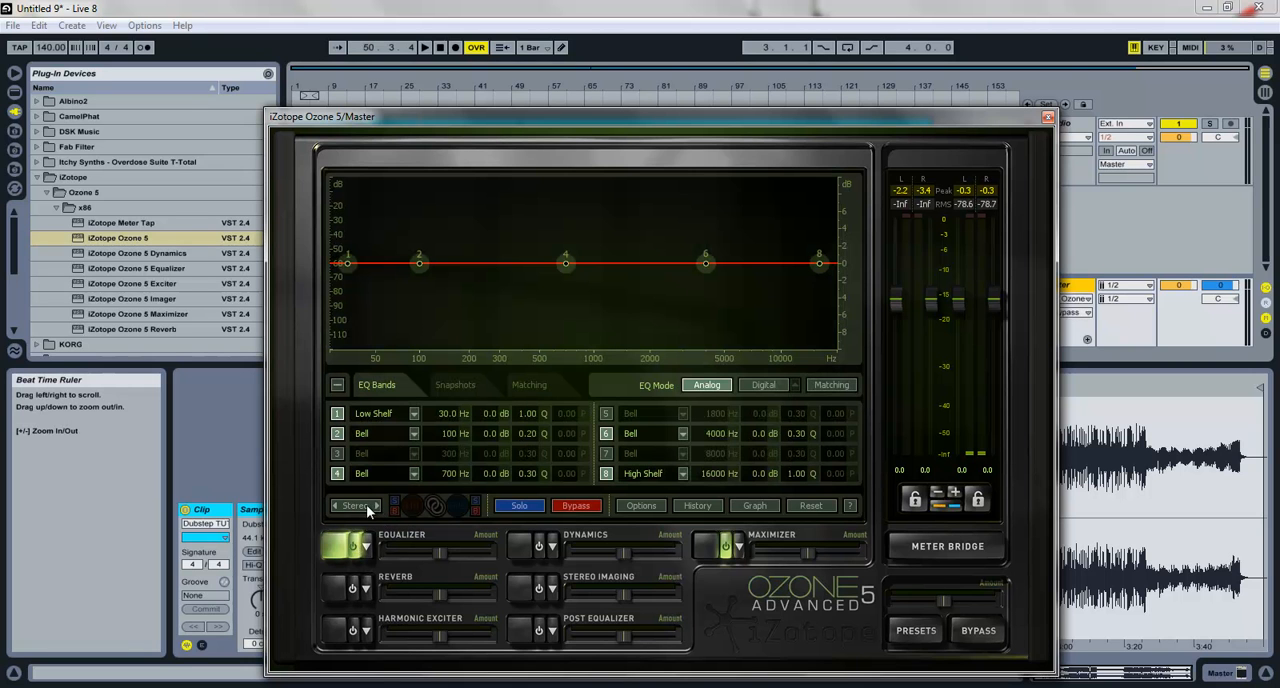
{"action": "left_click", "coordinate": [378, 506]}
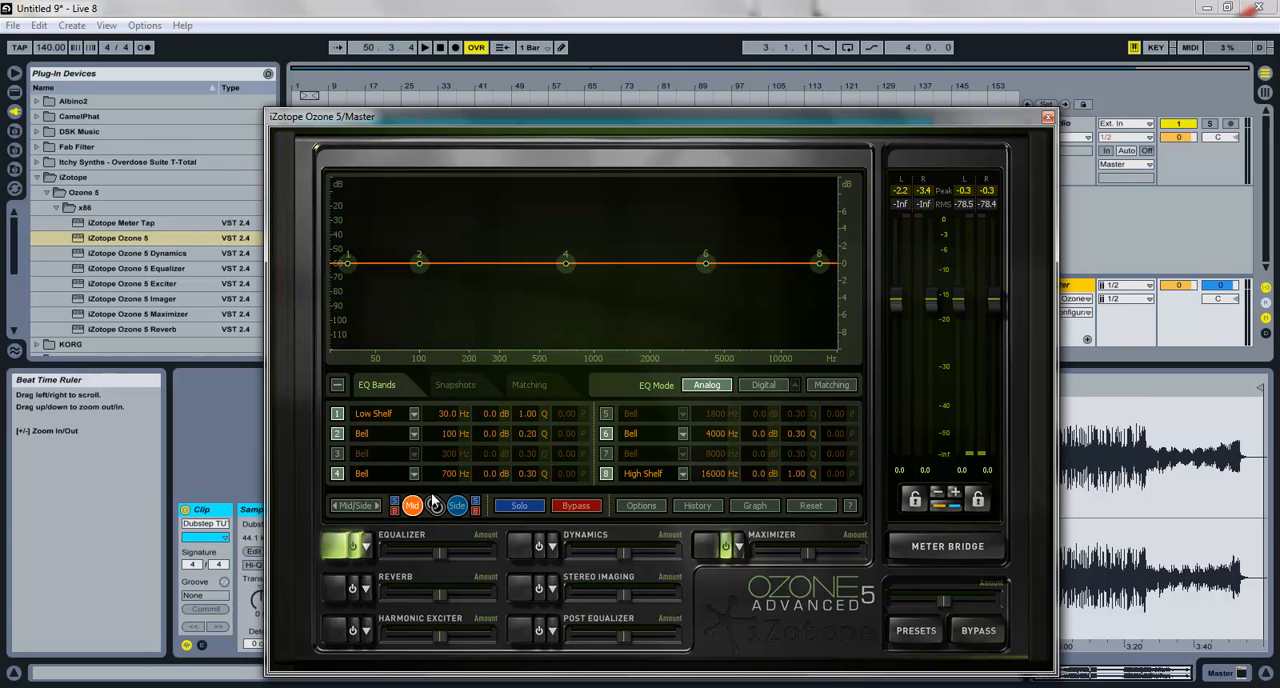
{"action": "left_click", "coordinate": [355, 434]}
{"action": "left_click", "coordinate": [336, 454]}
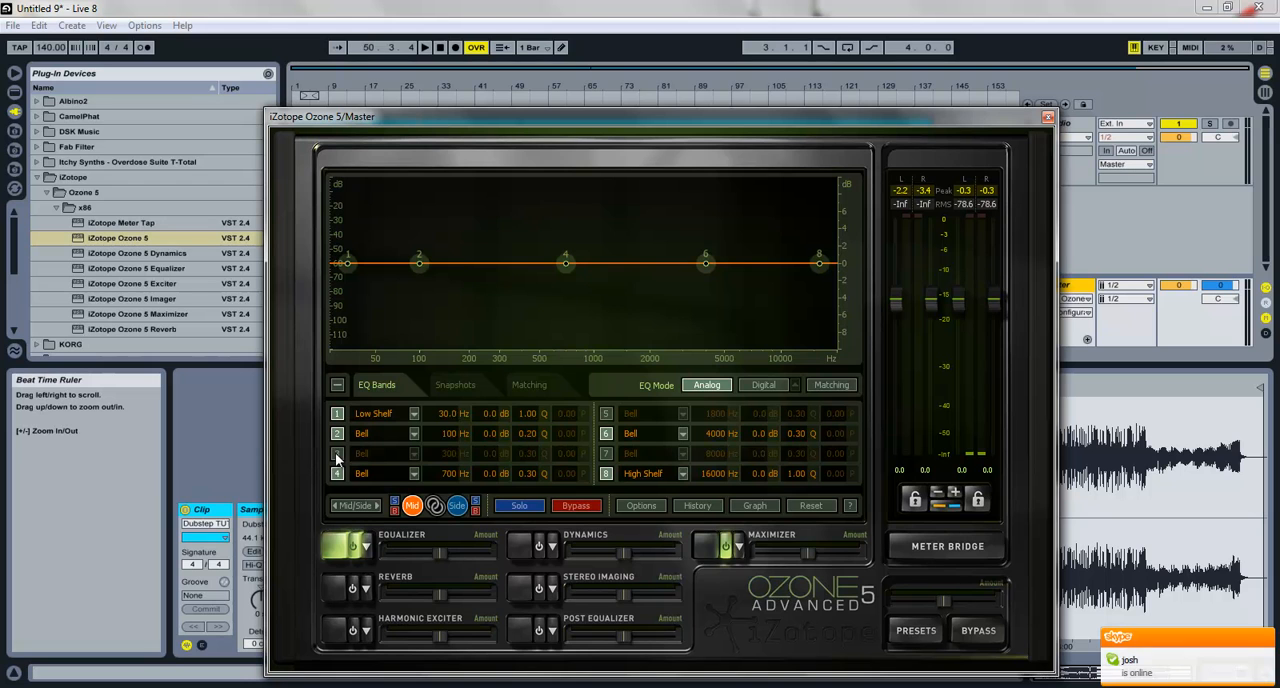
{"action": "left_click", "coordinate": [336, 457]}
Step: Set Mid equalizer band 2 to 55 Hz with 1.0 dB gain and a Q of 12
{"action": "double_click", "coordinate": [453, 434]}
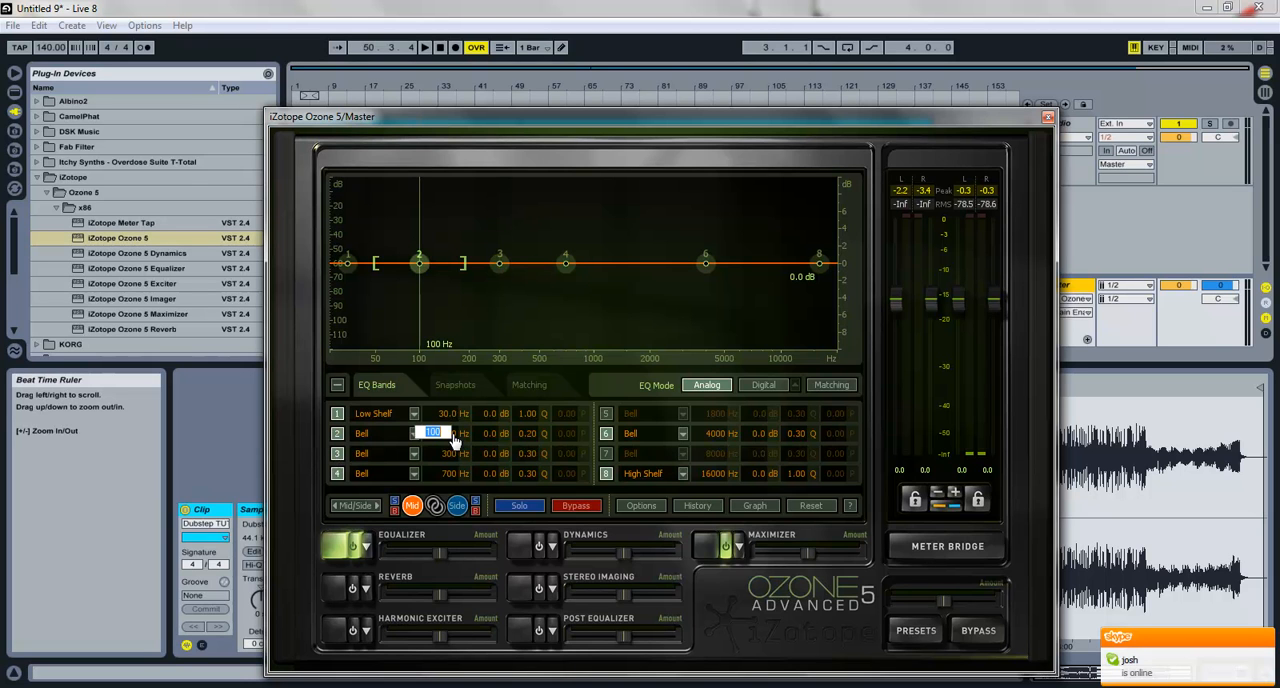
{"action": "type", "text": "55"}
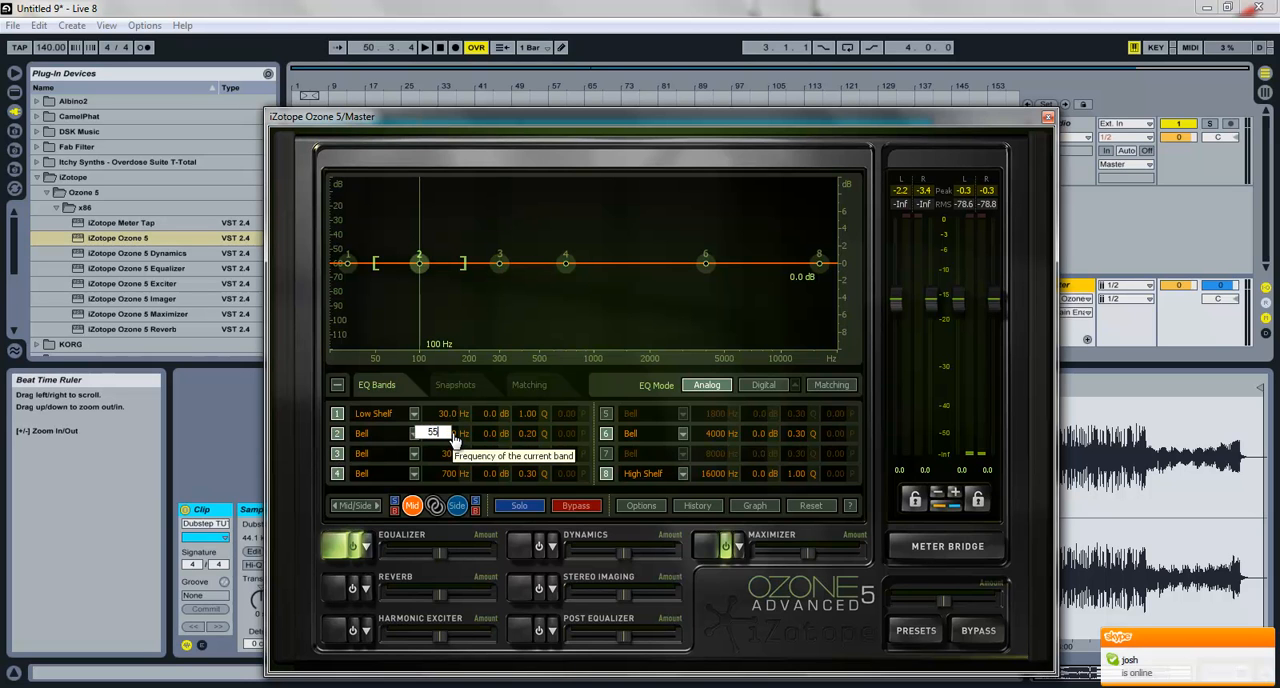
{"action": "key", "text": "Return"}
{"action": "double_click", "coordinate": [482, 433]}
{"action": "type", "text": "1"}
{"action": "key", "text": "Return"}
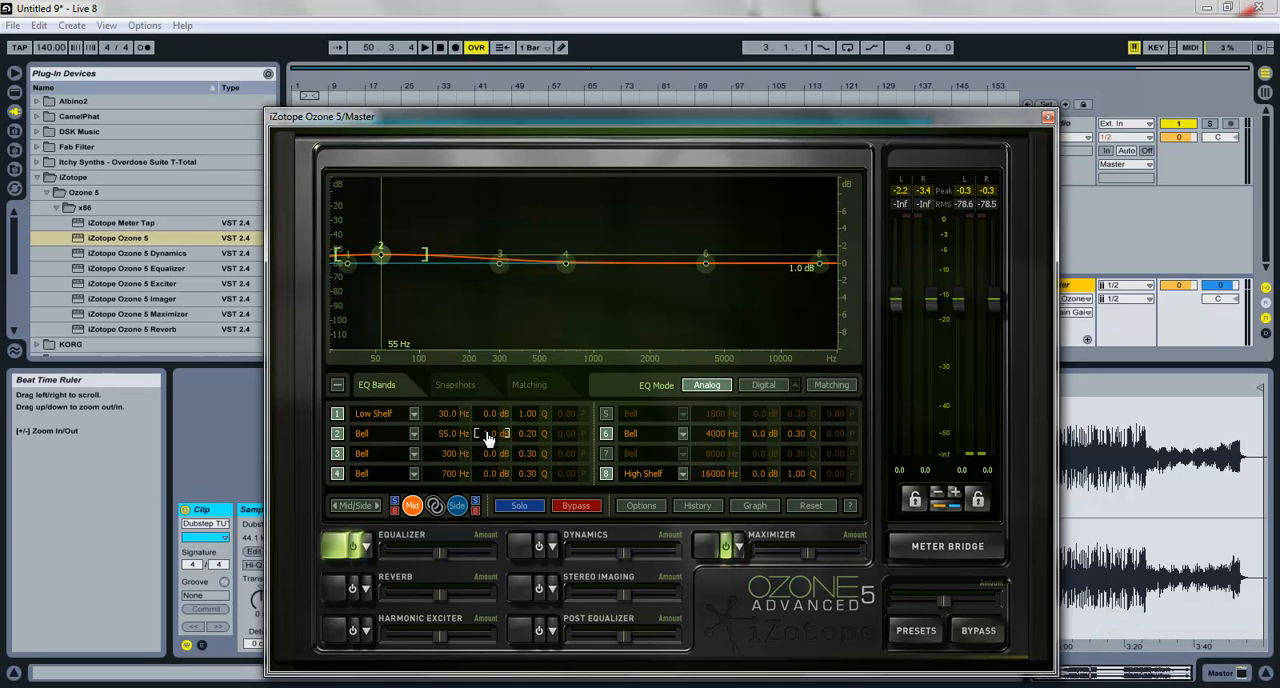
{"action": "double_click", "coordinate": [519, 432]}
{"action": "type", "text": ".12"}
{"action": "key", "text": "Return"}
Step: Set Mid equalizer band 3 to 110 Hz with 1.0 dB gain and a Q of 12
{"action": "left_click", "coordinate": [443, 457]}
{"action": "double_click", "coordinate": [443, 457]}
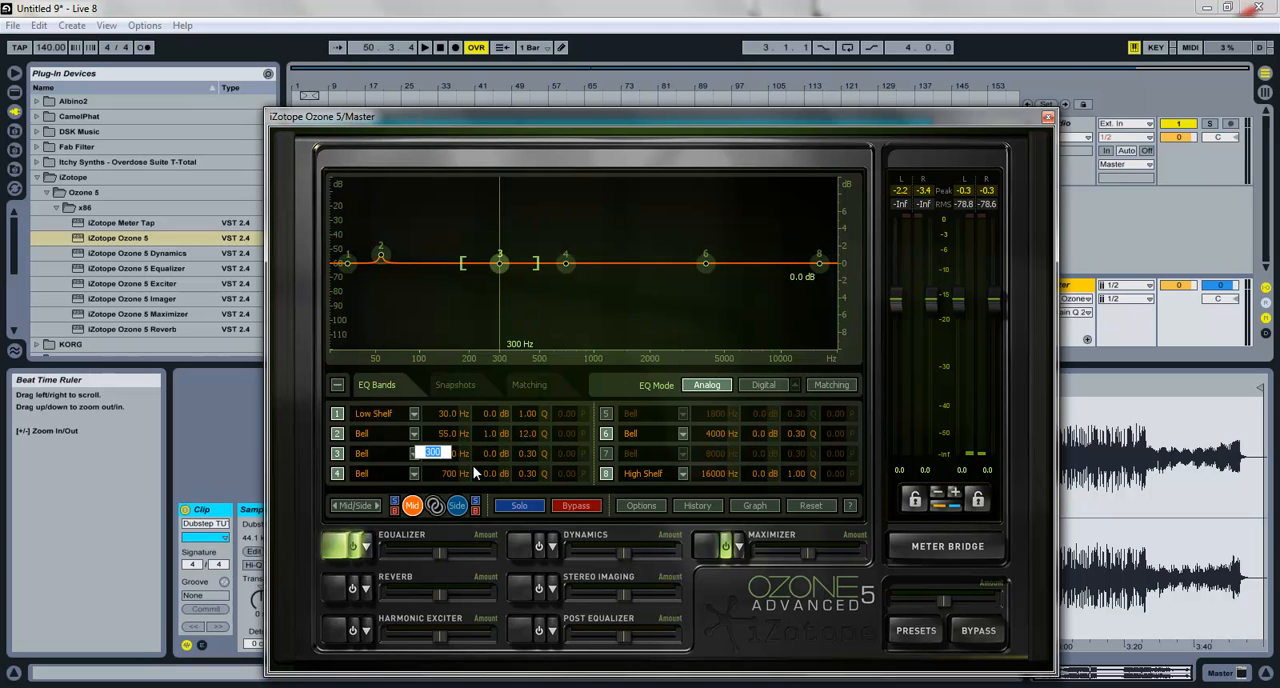
{"action": "type", "text": "110"}
{"action": "key", "text": "Return"}
{"action": "double_click", "coordinate": [496, 455]}
{"action": "type", "text": "1"}
{"action": "key", "text": "Return"}
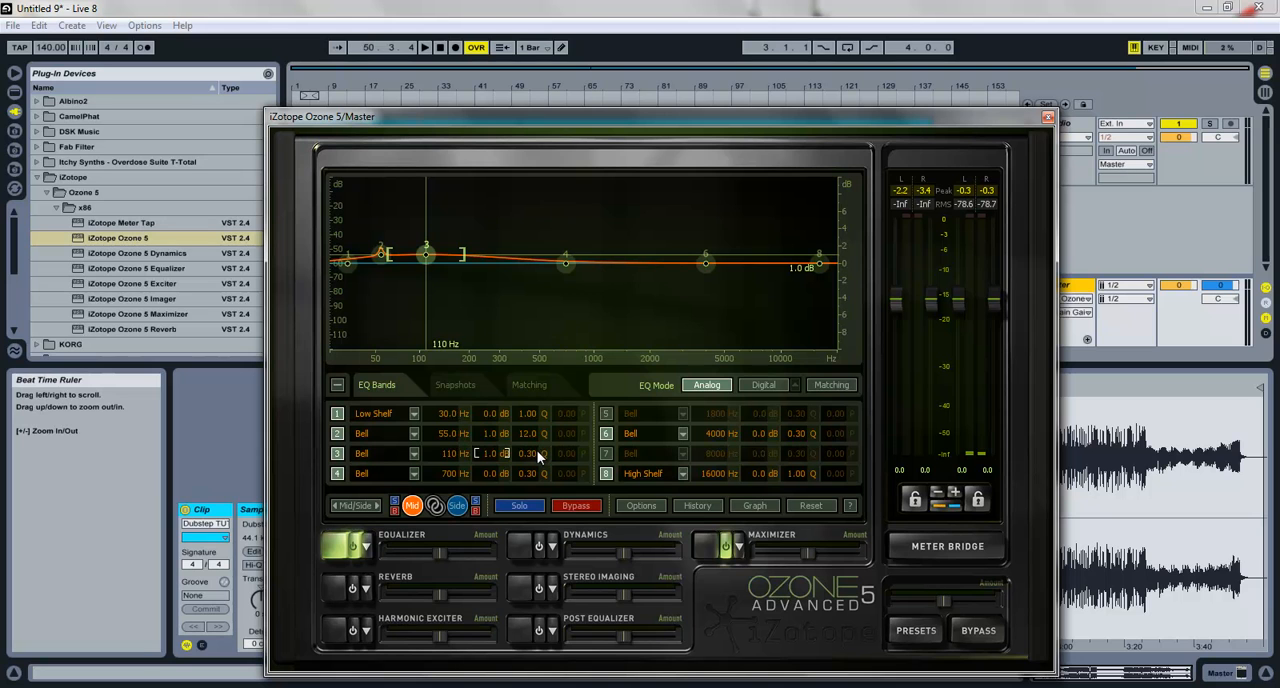
{"action": "double_click", "coordinate": [530, 452]}
{"action": "type", "text": "12"}
{"action": "key", "text": "Return"}
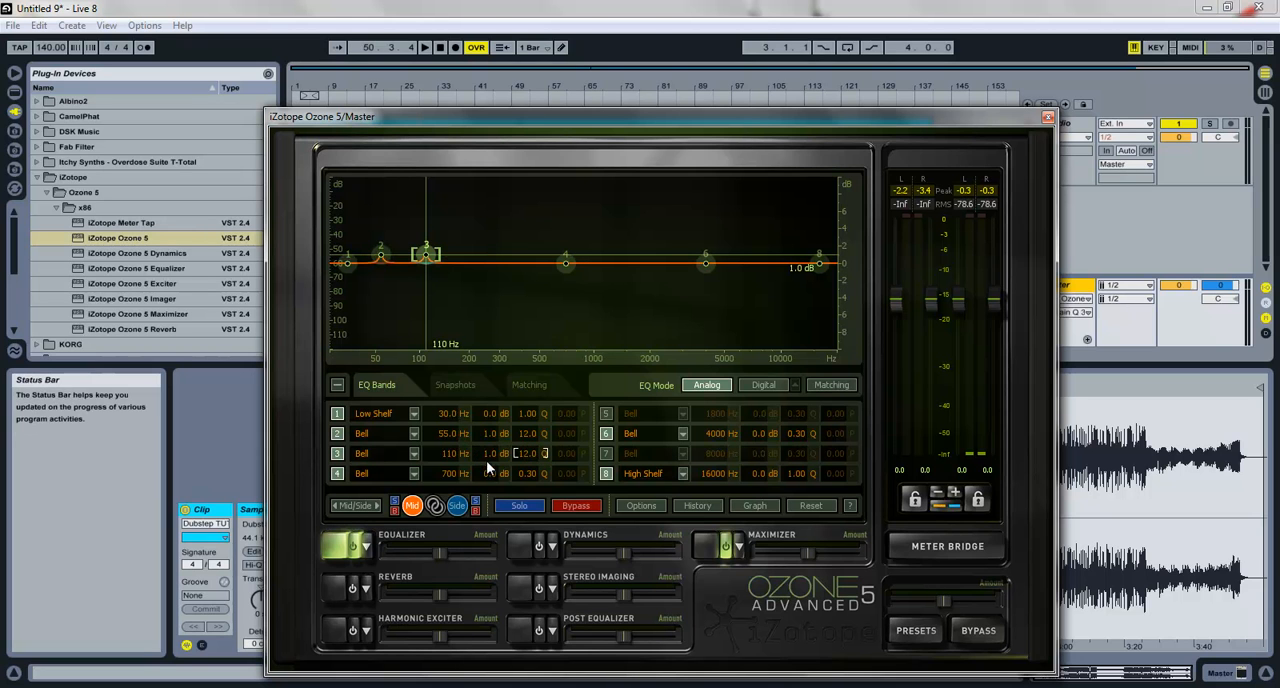
Step: Disable bands 4 and 6 of the Mid equalizer, leaving bands 1 and 8 enabled
{"action": "left_click", "coordinate": [605, 433]}
{"action": "left_click", "coordinate": [605, 473]}
{"action": "left_click", "coordinate": [337, 473]}
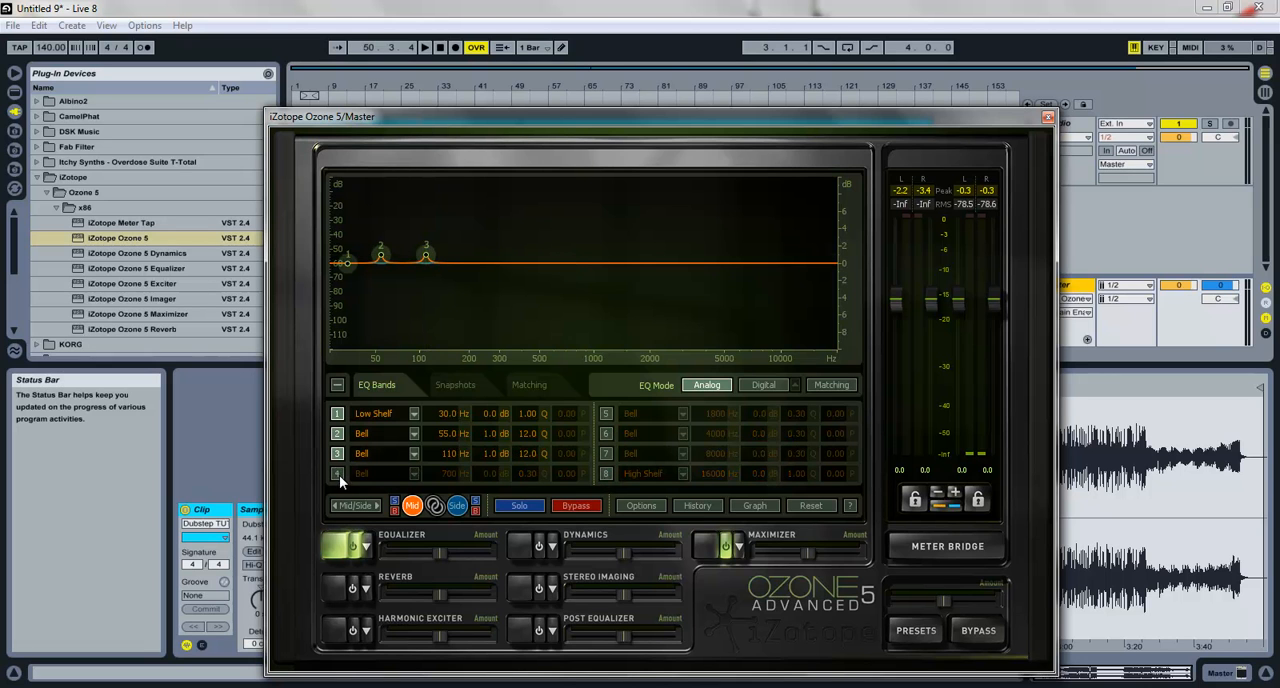
{"action": "left_click", "coordinate": [337, 413]}
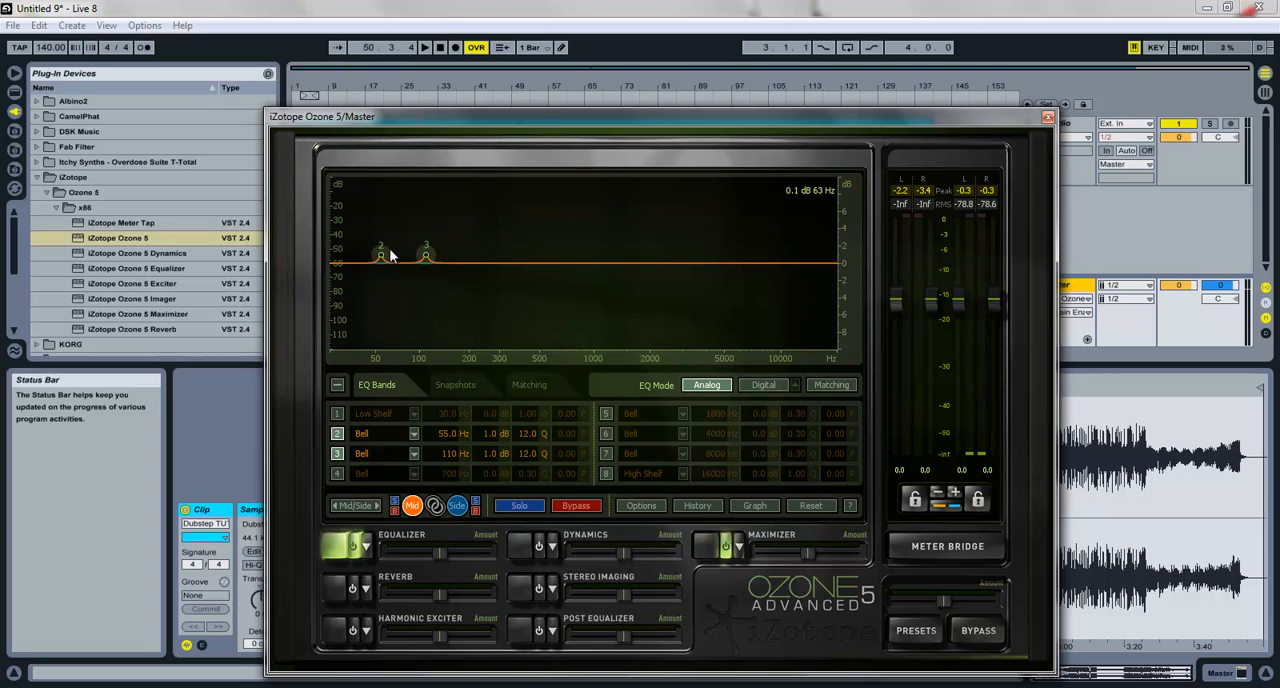
{"action": "left_click", "coordinate": [341, 413]}
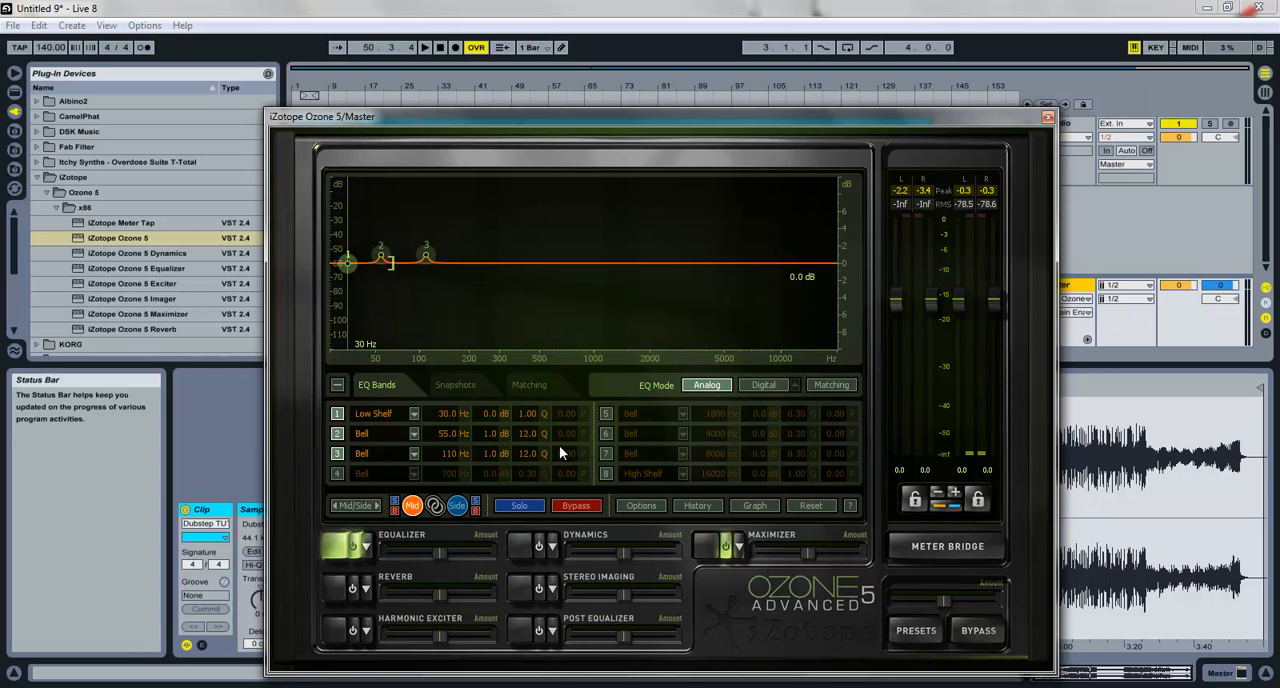
{"action": "left_click", "coordinate": [605, 473]}
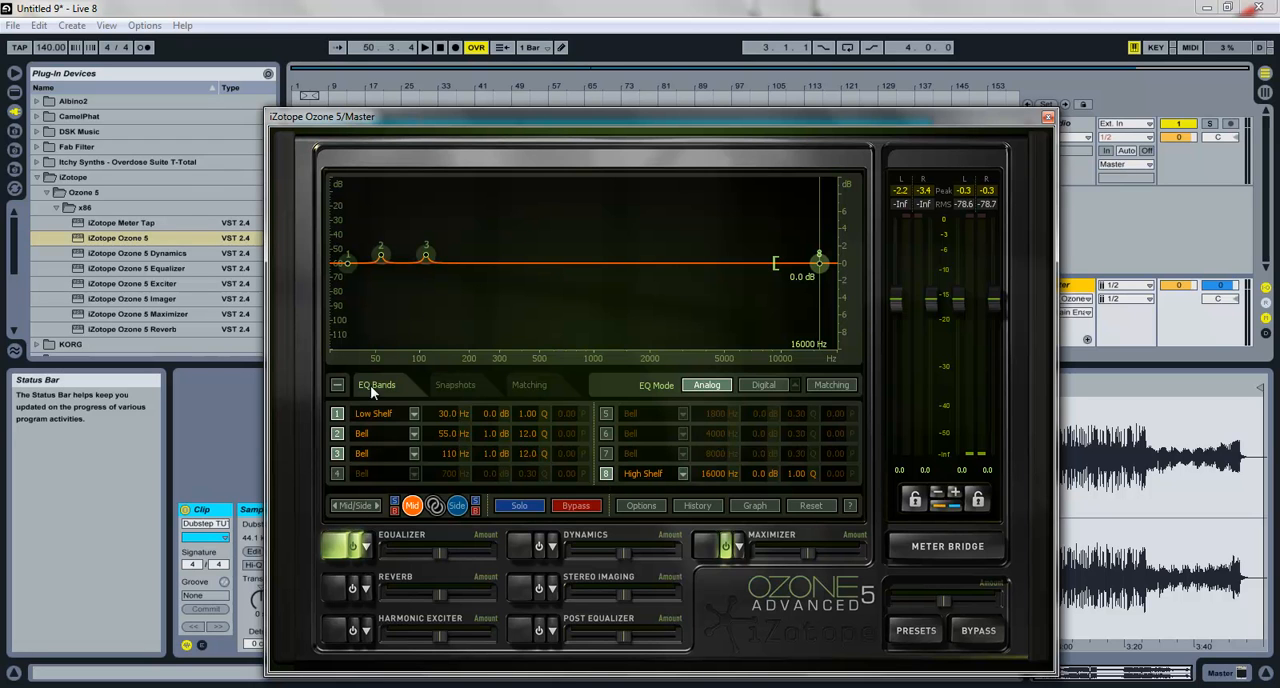
Step: Switch the equalizer to the Side channel and disable its bands 2, 4 and 6
{"action": "left_click", "coordinate": [458, 506]}
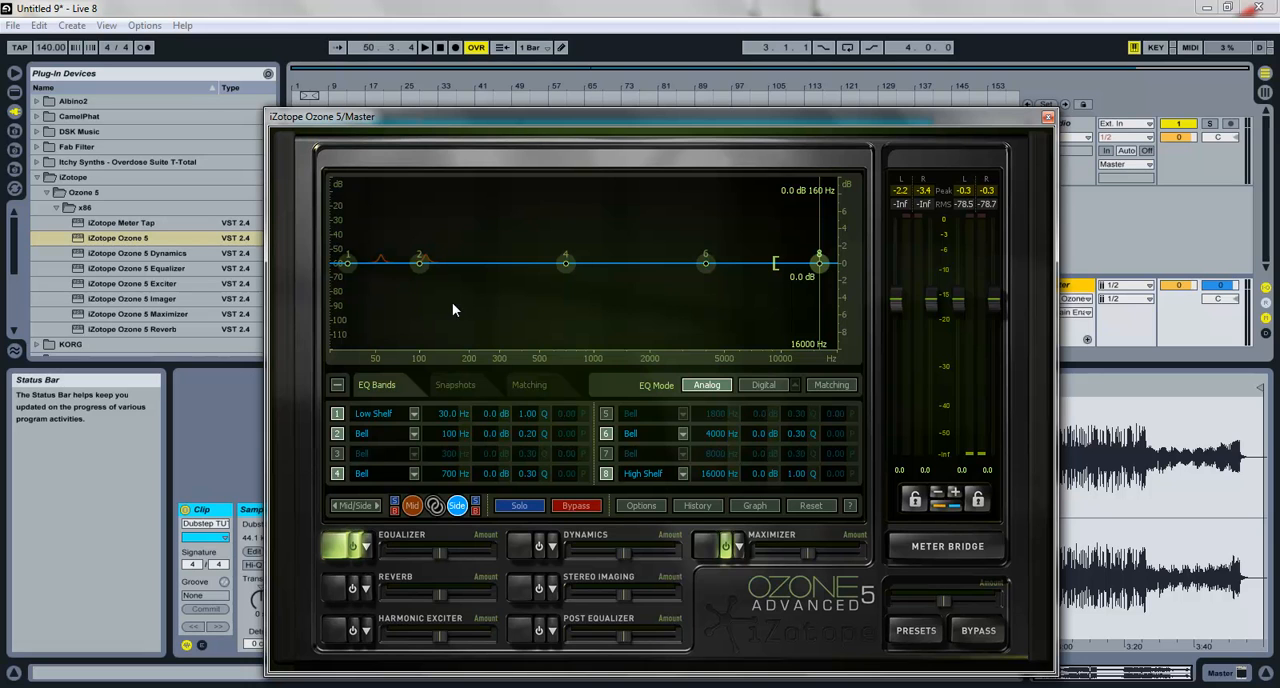
{"action": "left_click", "coordinate": [336, 433]}
{"action": "left_click", "coordinate": [337, 473]}
{"action": "left_click", "coordinate": [610, 433]}
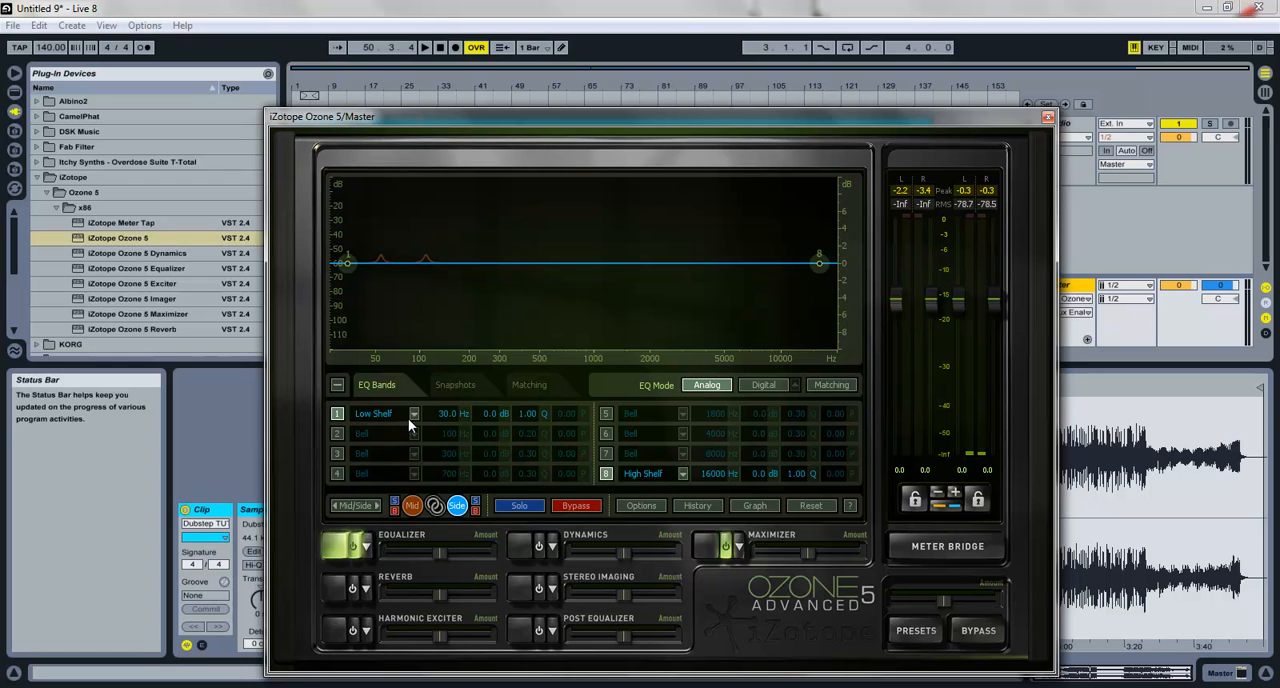
Step: Set the Side equalizer's band 1 low shelf to 200 Hz with -0.5 dB gain
{"action": "double_click", "coordinate": [436, 413]}
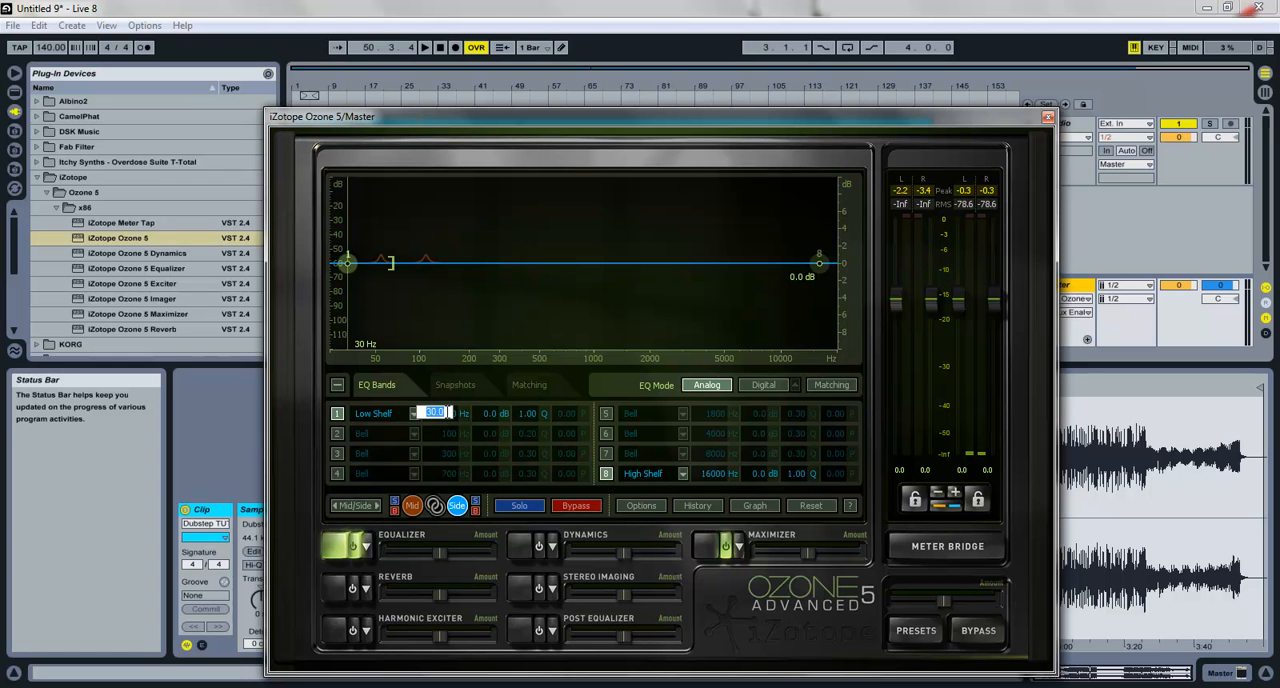
{"action": "type", "text": "200"}
{"action": "key", "text": "Return"}
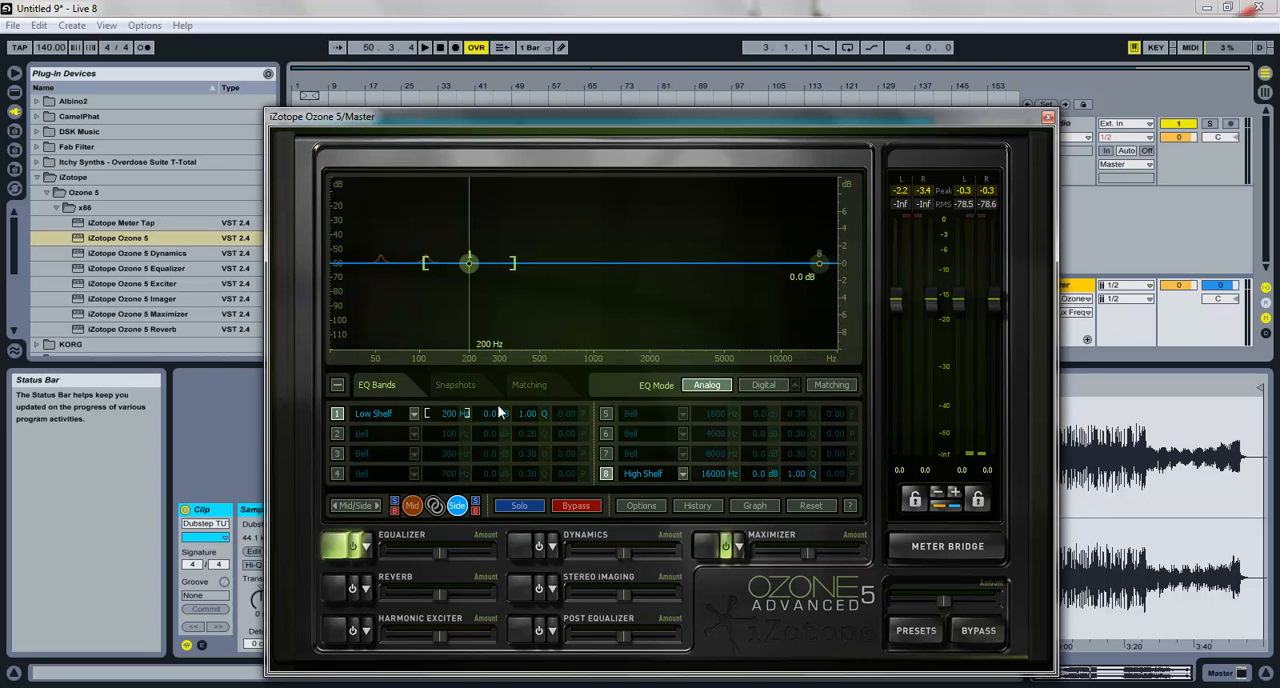
{"action": "double_click", "coordinate": [492, 416]}
{"action": "type", "text": "-0.5"}
{"action": "key", "text": "Return"}
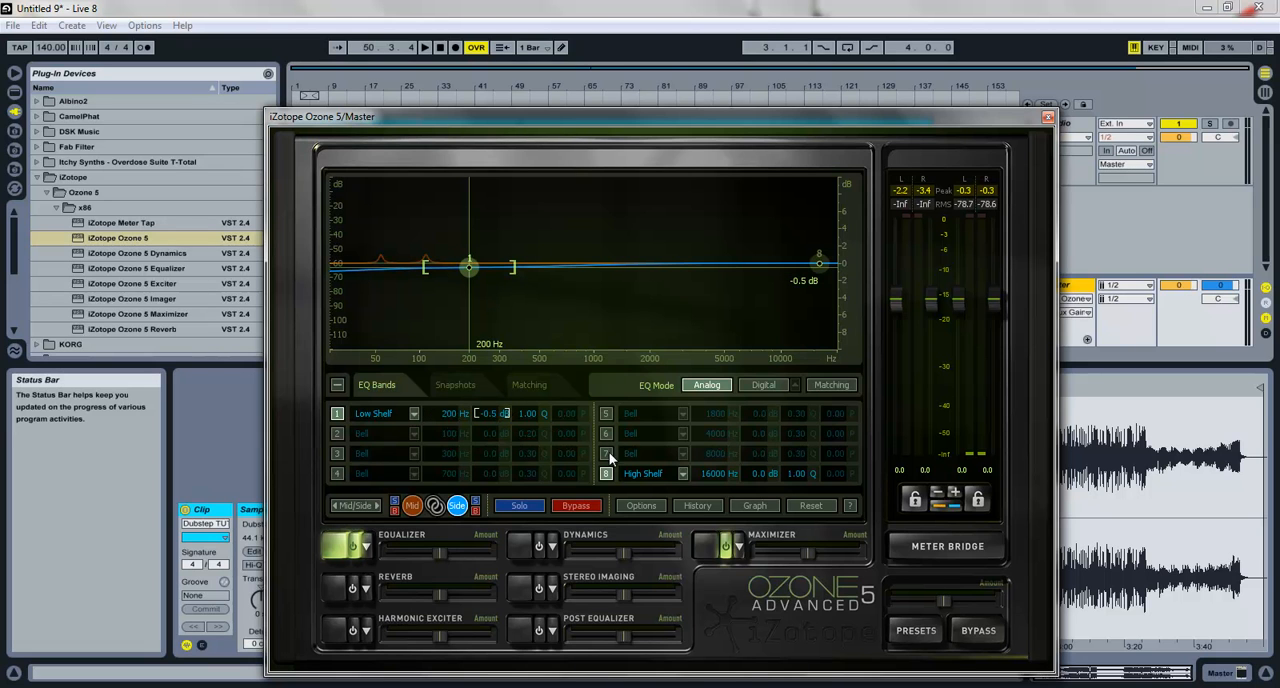
Step: Try a frequency of 9500 Hz for the Side equalizer's band 8 high shelf
{"action": "left_click", "coordinate": [671, 475]}
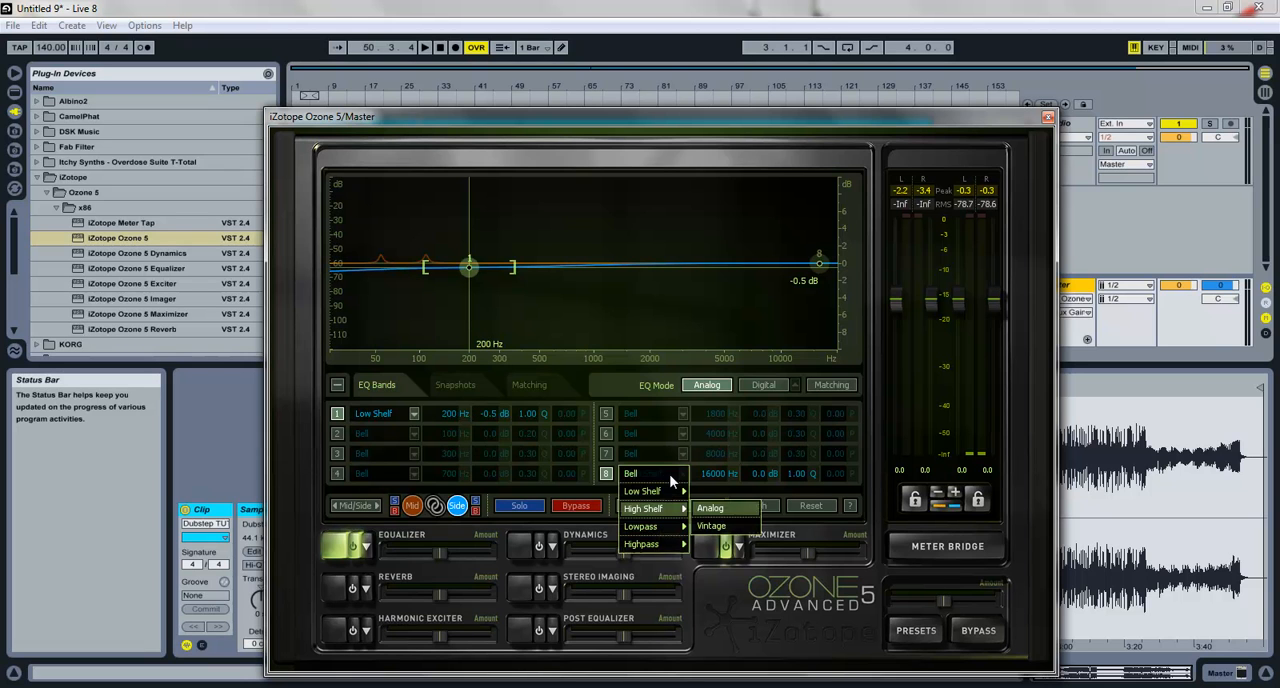
{"action": "left_click", "coordinate": [701, 477]}
{"action": "double_click", "coordinate": [709, 477]}
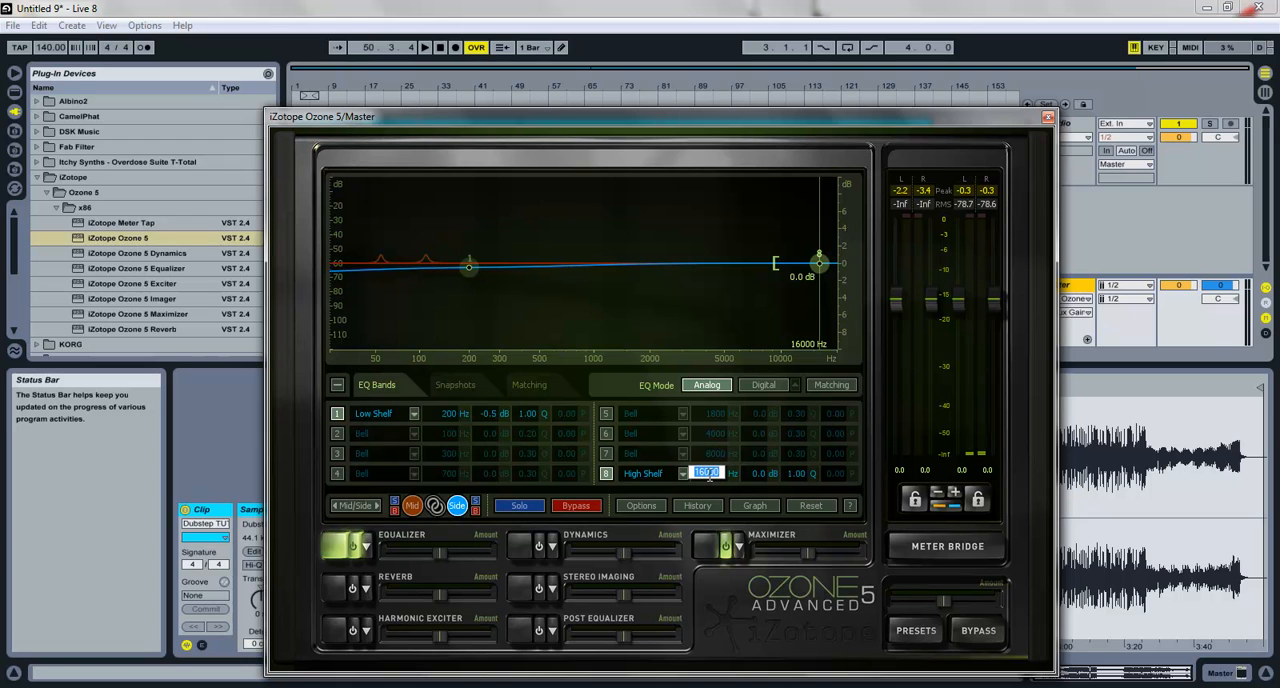
{"action": "type", "text": "9500"}
{"action": "key", "text": "Return"}
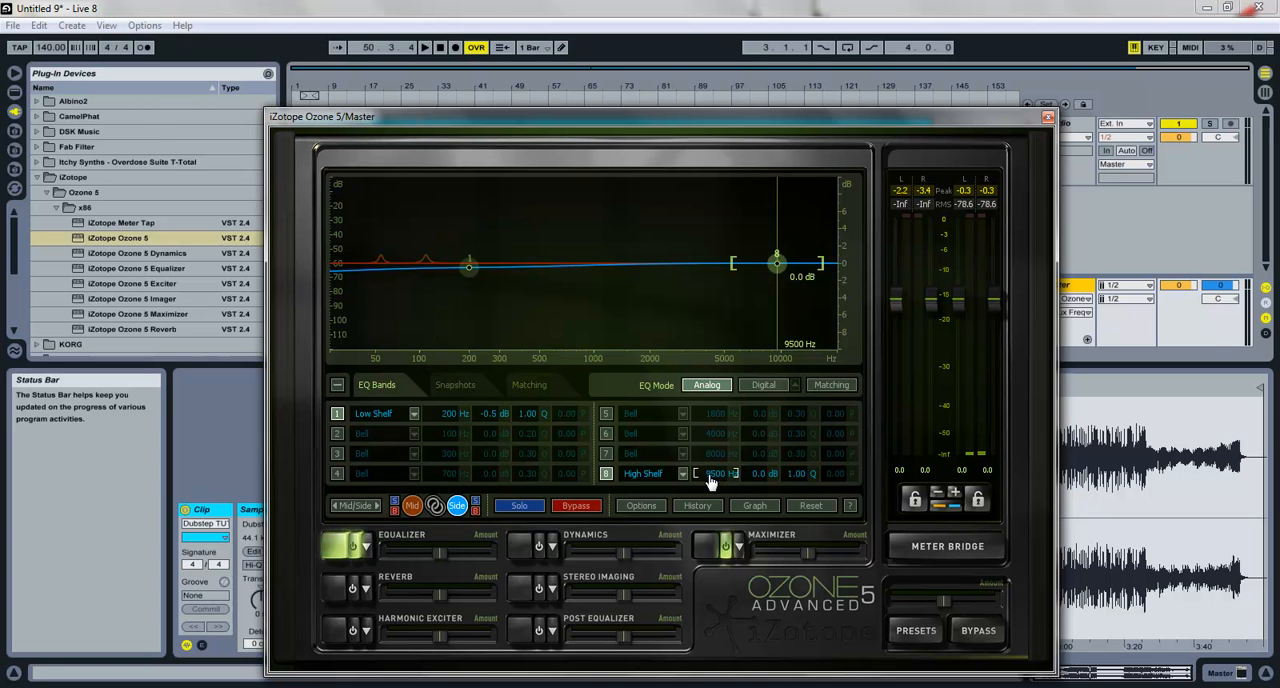
Step: Set the Side equalizer's band 8 high shelf to 8000 Hz with 1.0 dB gain
{"action": "double_click", "coordinate": [709, 477]}
{"action": "type", "text": "8000"}
{"action": "key", "text": "Return"}
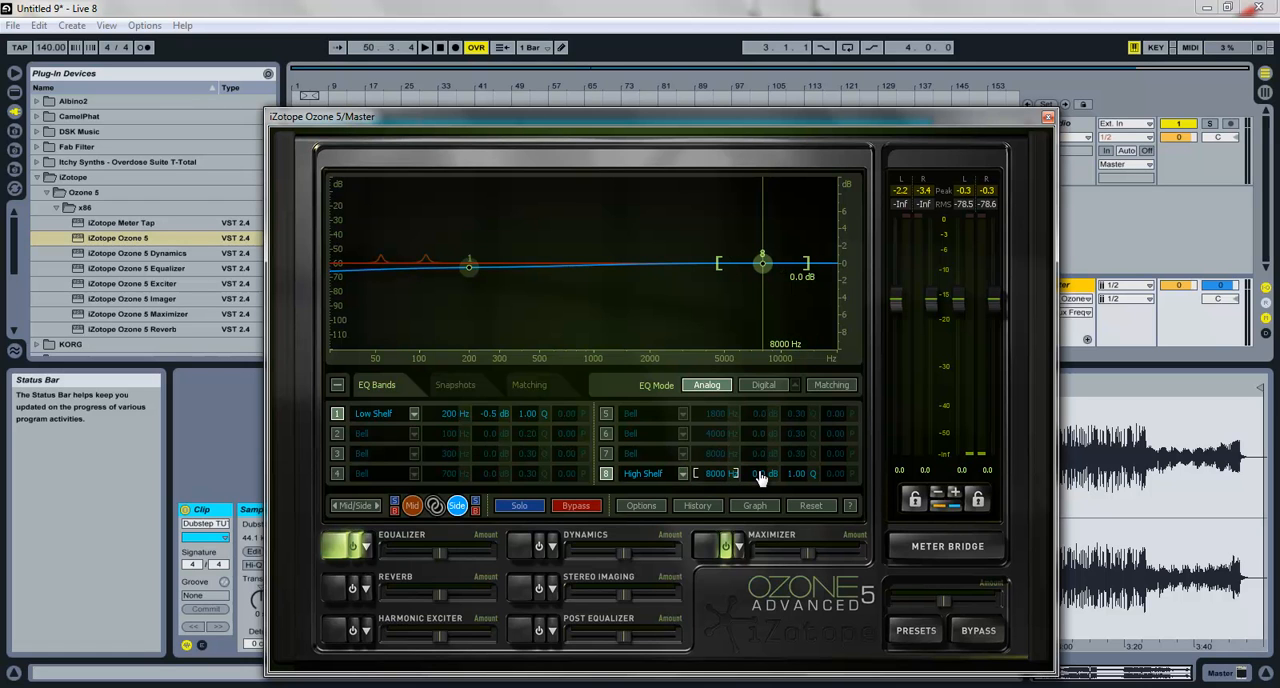
{"action": "double_click", "coordinate": [760, 475]}
{"action": "type", "text": "1"}
{"action": "key", "text": "Return"}
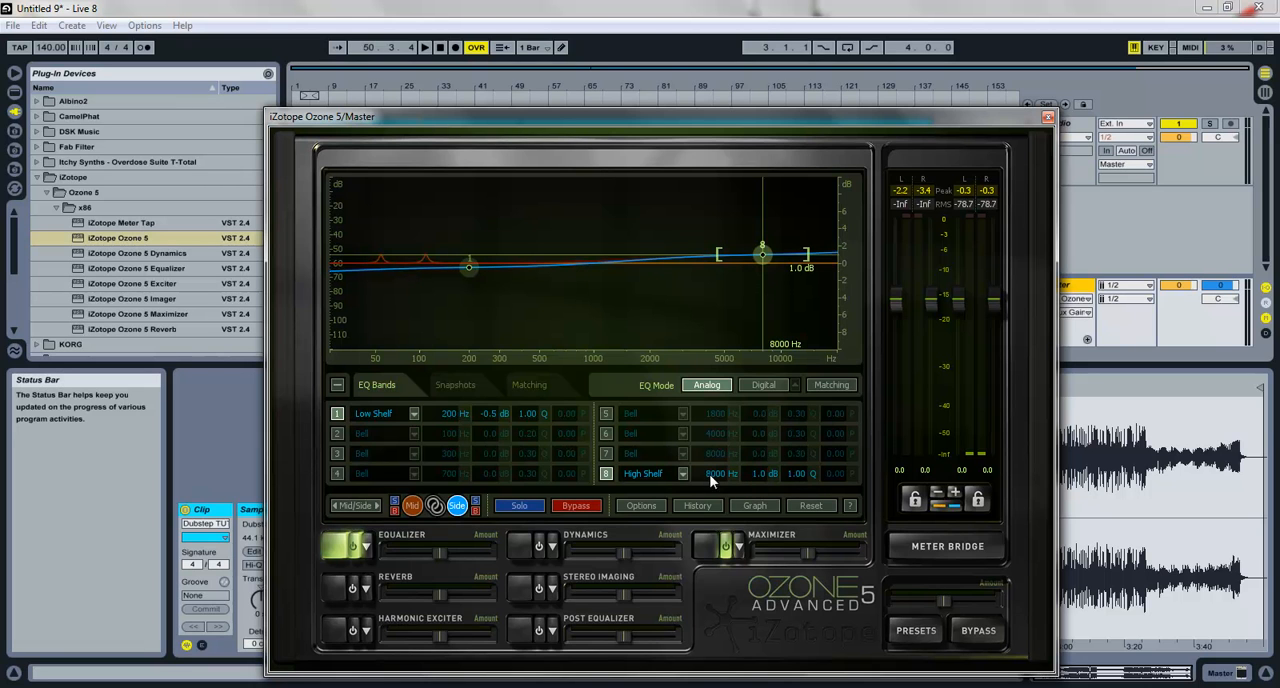
Step: Review the Mid channel's equalizer curve and briefly bypass the equalizer before re-enabling it
{"action": "left_click", "coordinate": [414, 514]}
{"action": "left_click", "coordinate": [420, 511]}
{"action": "left_click", "coordinate": [420, 511]}
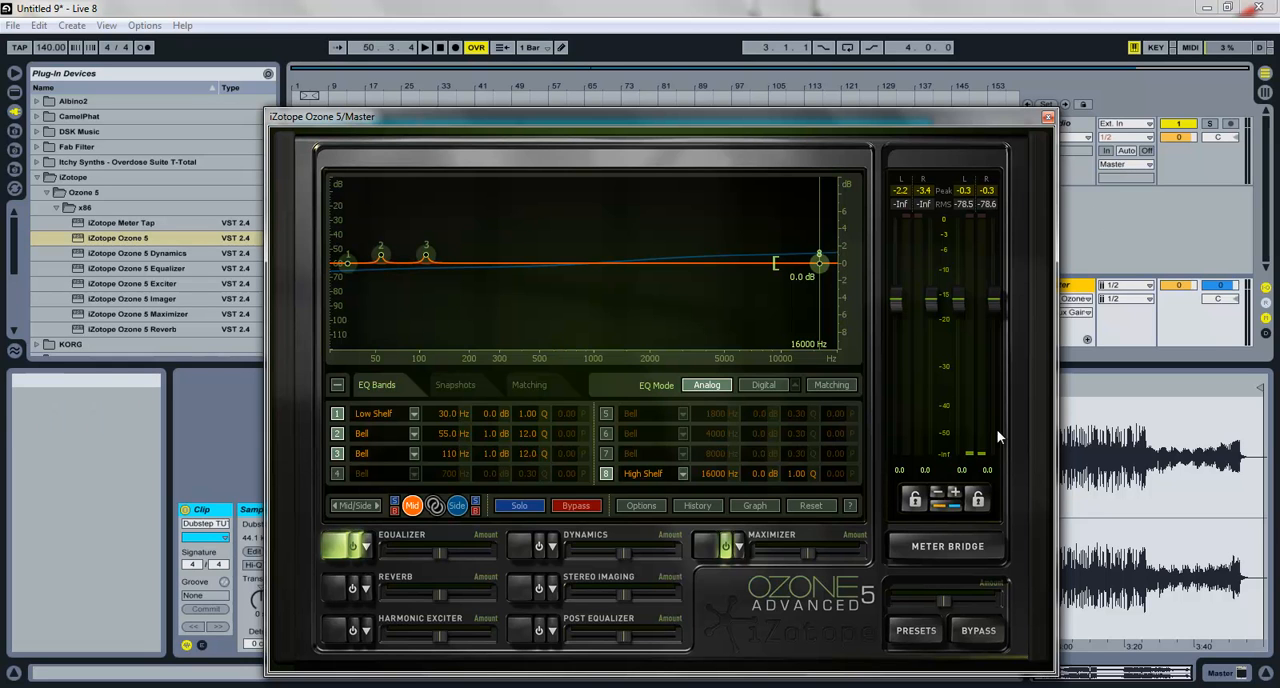
{"action": "left_click", "coordinate": [563, 506]}
{"action": "left_click", "coordinate": [563, 506]}
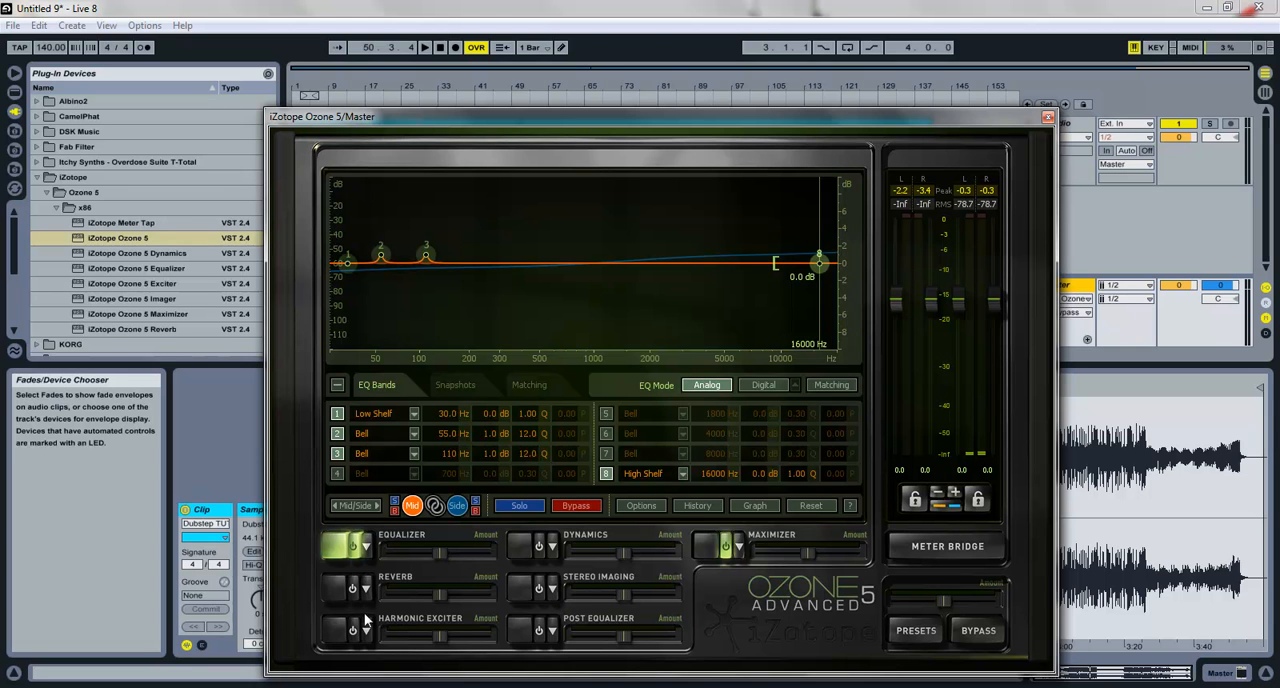
Step: Enable Dynamics and set band 1's limiter threshold to -2.3 dB and its compressor threshold to -3.5 dB
{"action": "left_click", "coordinate": [538, 548]}
{"action": "left_click", "coordinate": [531, 546]}
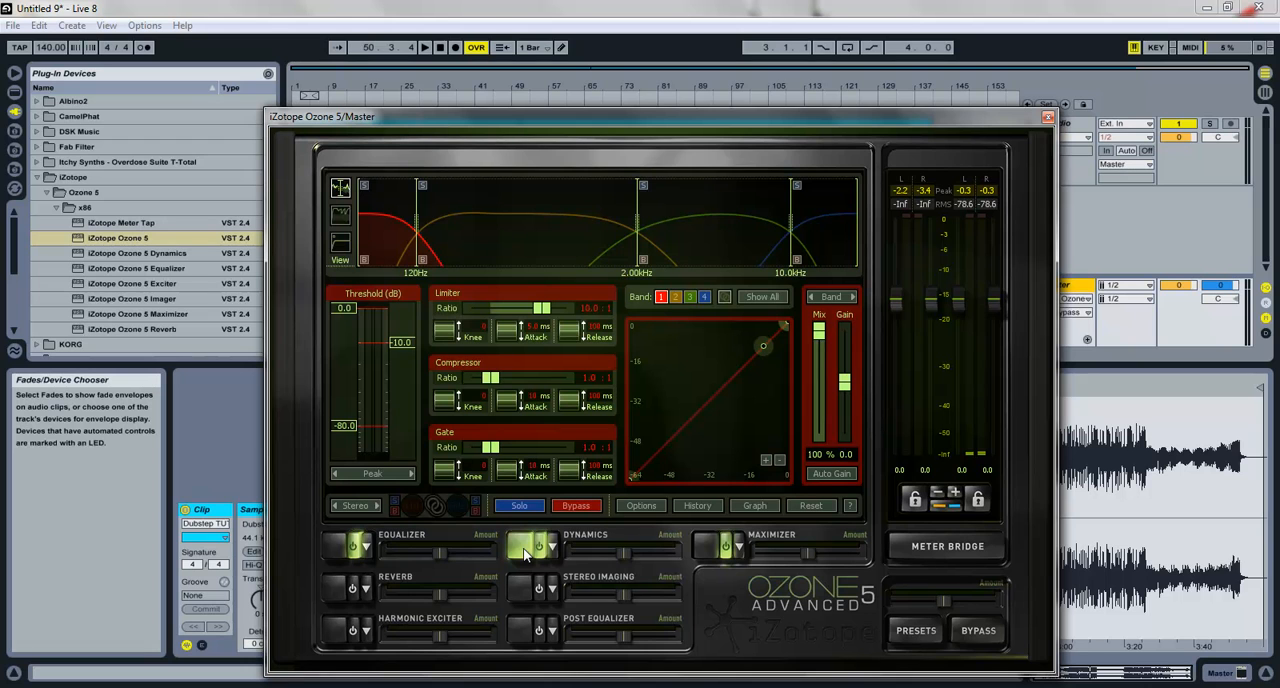
{"action": "double_click", "coordinate": [342, 308]}
{"action": "type", "text": "-2.3"}
{"action": "key", "text": "Return"}
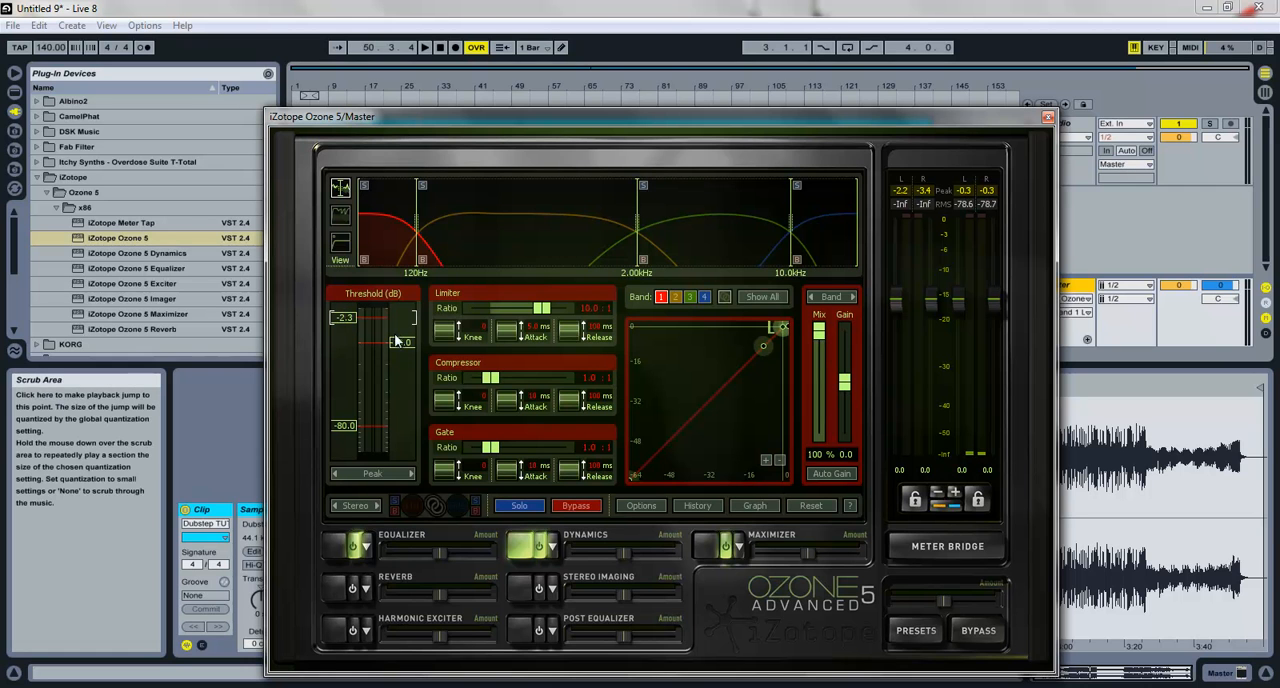
{"action": "double_click", "coordinate": [400, 342]}
{"action": "type", "text": "-3.5"}
{"action": "key", "text": "Return"}
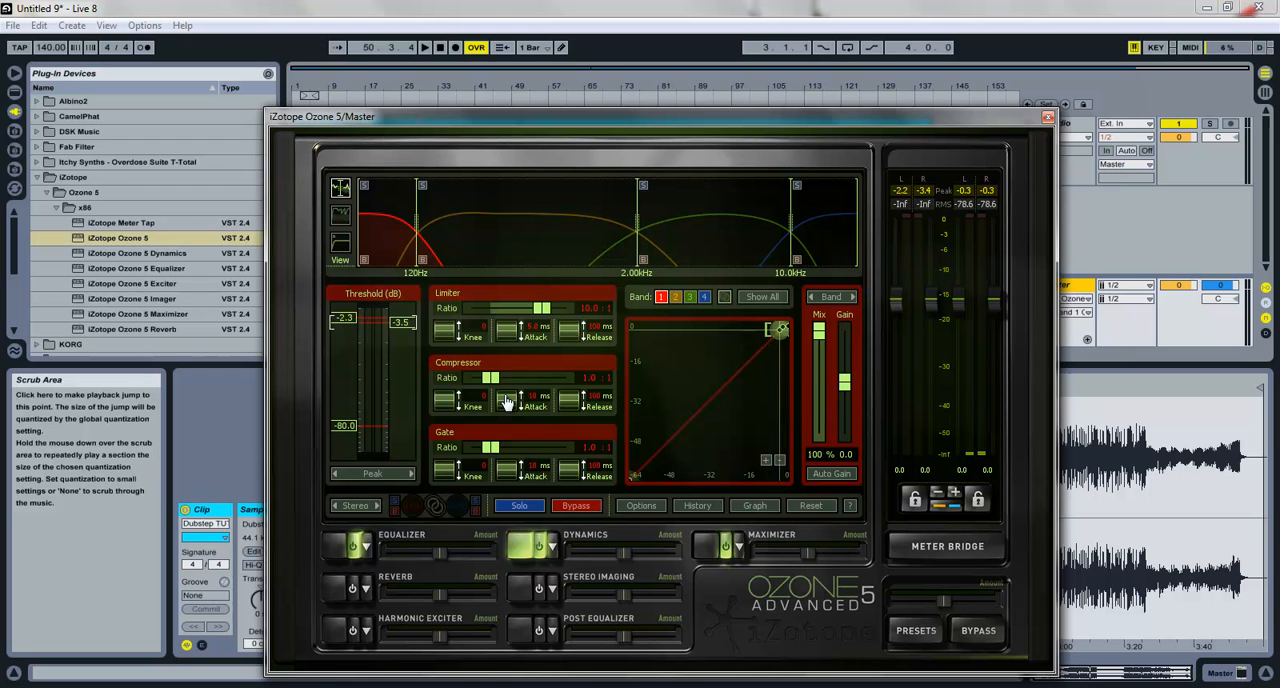
Step: Set band 1's compressor ratio to 1.5:1, with attack about 263 ms and release about 282 ms
{"action": "left_click", "coordinate": [594, 380]}
{"action": "type", "text": "1.5"}
{"action": "key", "text": "Return"}
{"action": "left_click_drag", "start_coordinate": [507, 403], "coordinate": [487, 5]}
{"action": "left_click_drag", "start_coordinate": [571, 401], "coordinate": [563, 310]}
Step: Raise the Dynamics crossover between bands 1 and 2 to about 187 Hz while the song plays, then stop playback
{"action": "key", "text": "space"}
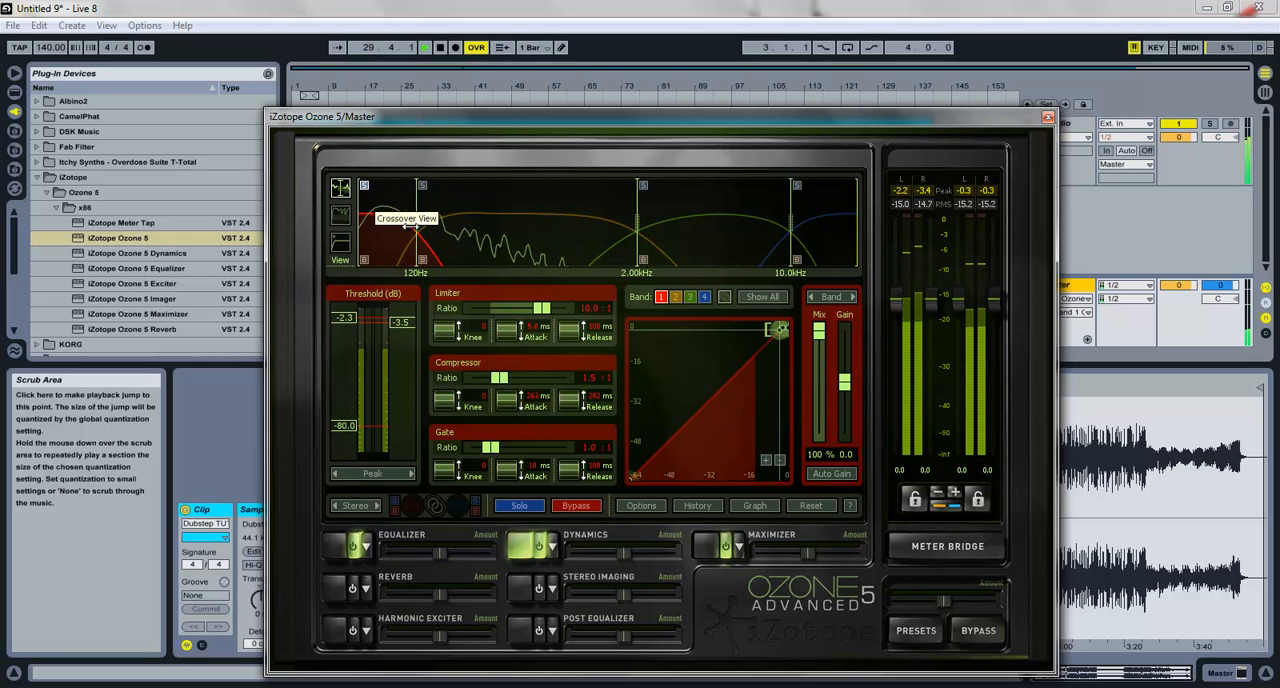
{"action": "left_click_drag", "start_coordinate": [410, 226], "coordinate": [438, 229]}
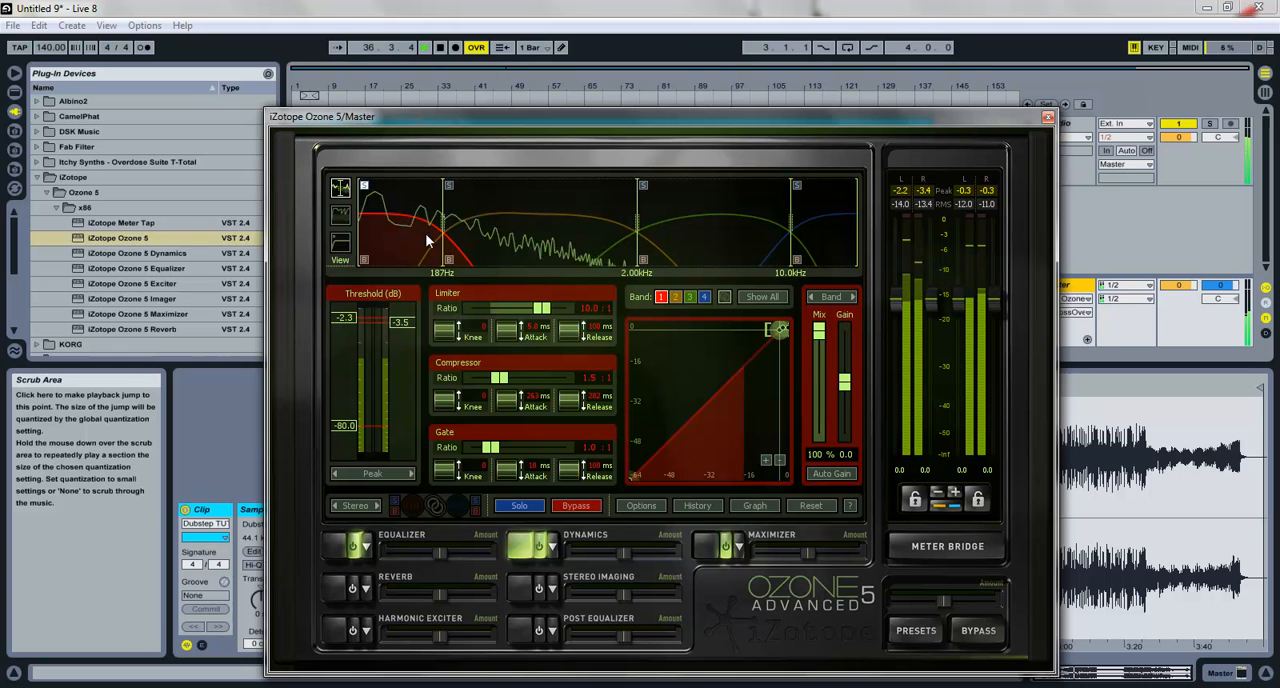
{"action": "key", "text": "space"}
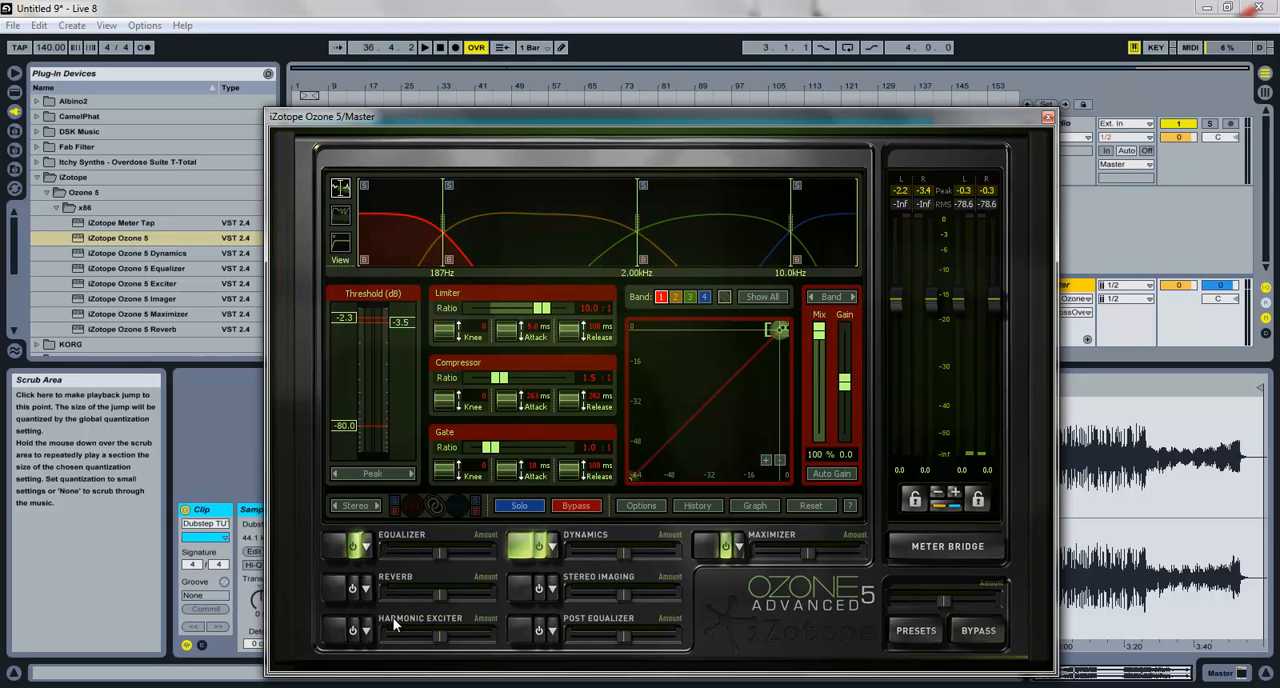
Step: Enable Stereo Imaging and lower its first crossover to about 185 Hz during playback, then stop the song
{"action": "left_click", "coordinate": [541, 594]}
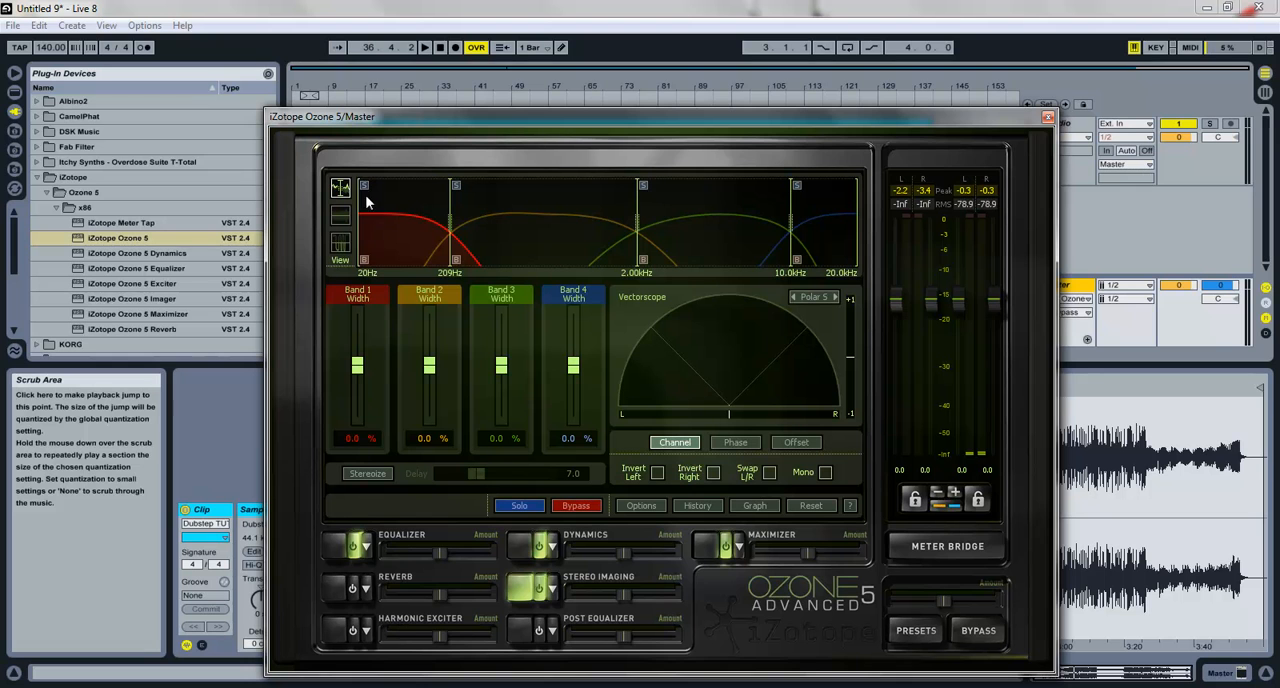
{"action": "key", "text": "space"}
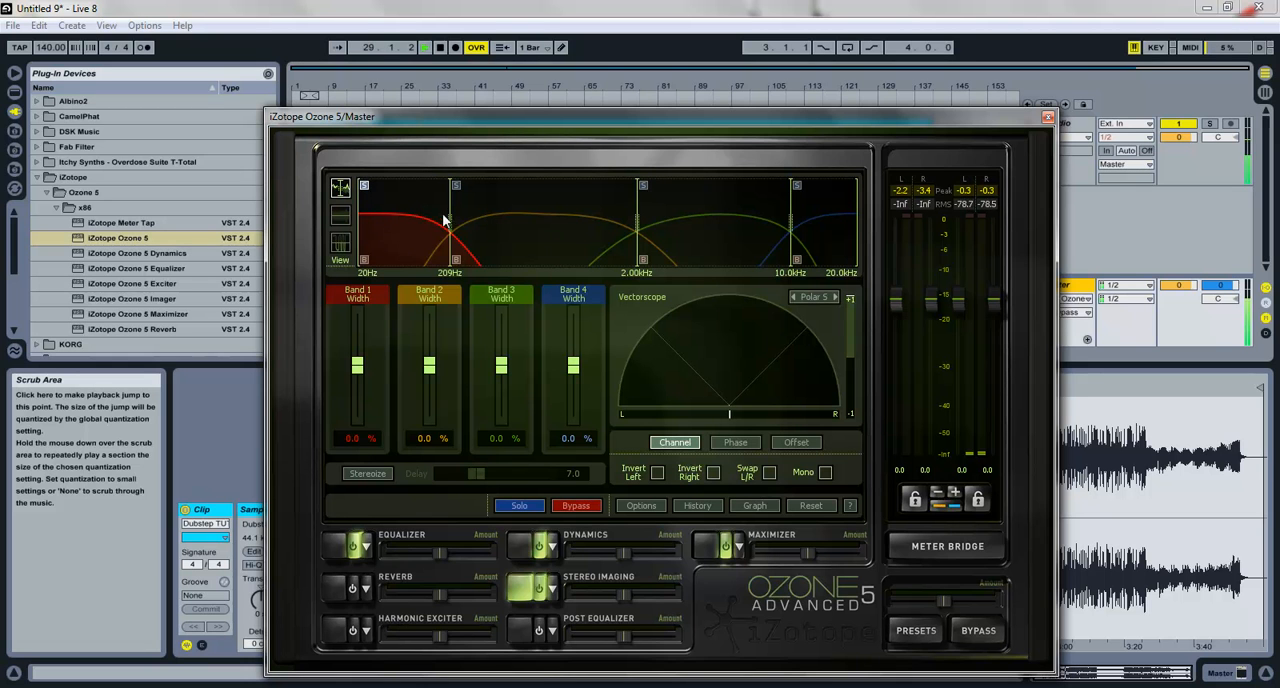
{"action": "left_click_drag", "start_coordinate": [450, 226], "coordinate": [442, 231]}
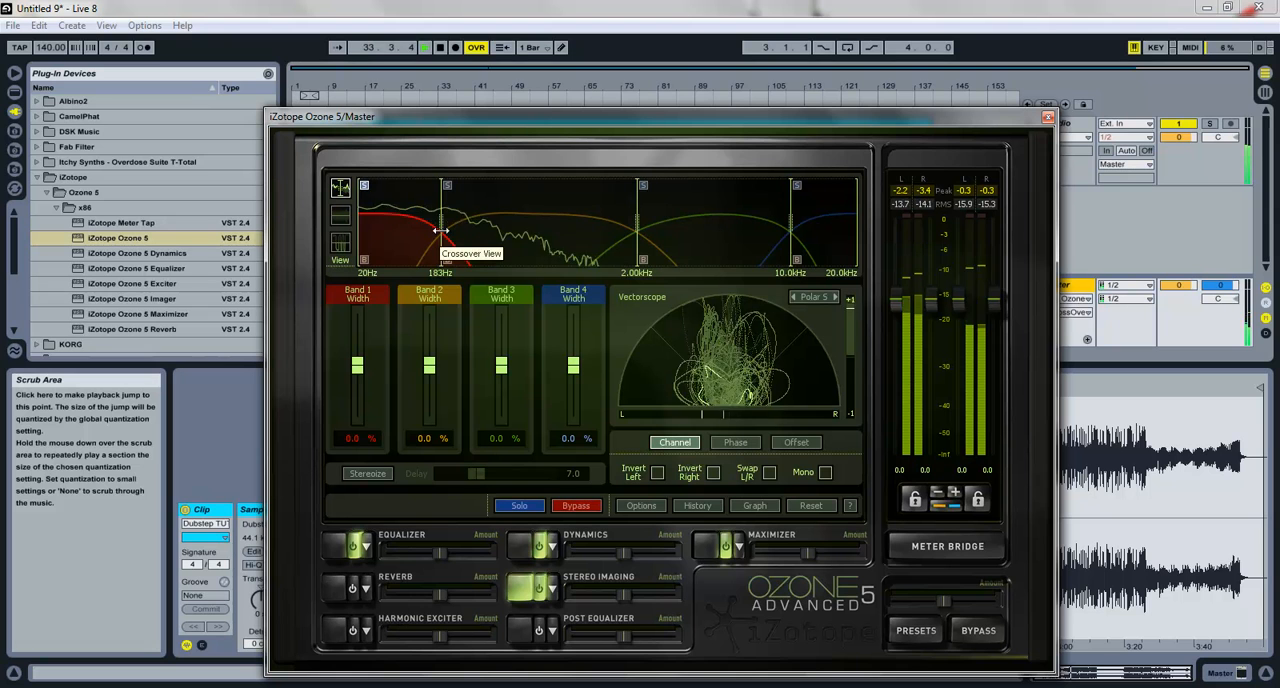
{"action": "key", "text": "space"}
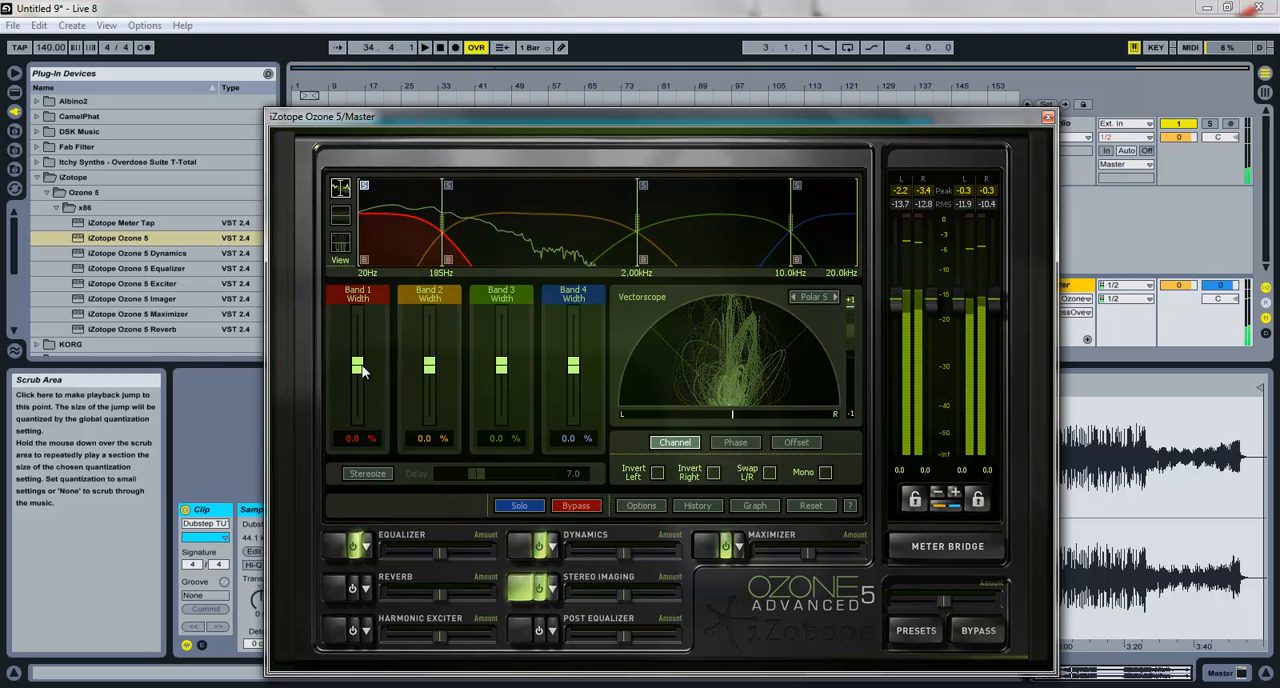
Step: Try different stereo widths for band 1, including -100% and a slight widening, and listen to the song
{"action": "left_click_drag", "start_coordinate": [357, 365], "coordinate": [364, 298]}
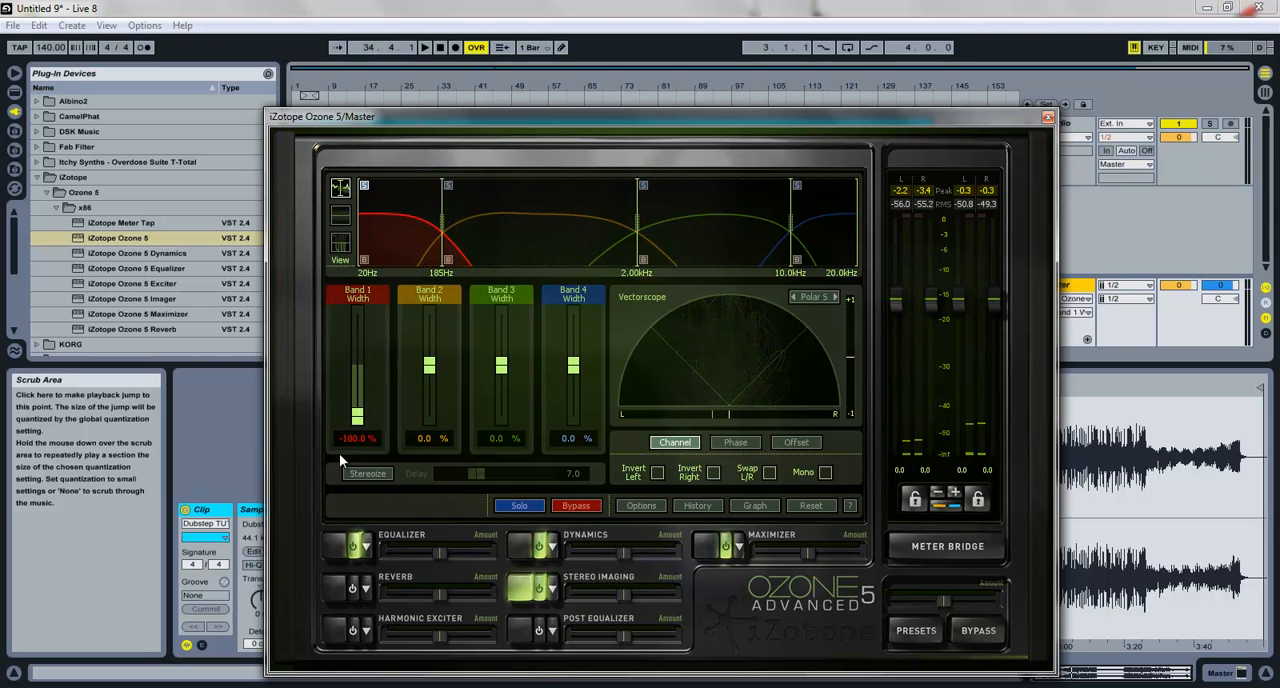
{"action": "left_click_drag", "start_coordinate": [336, 395], "coordinate": [338, 377]}
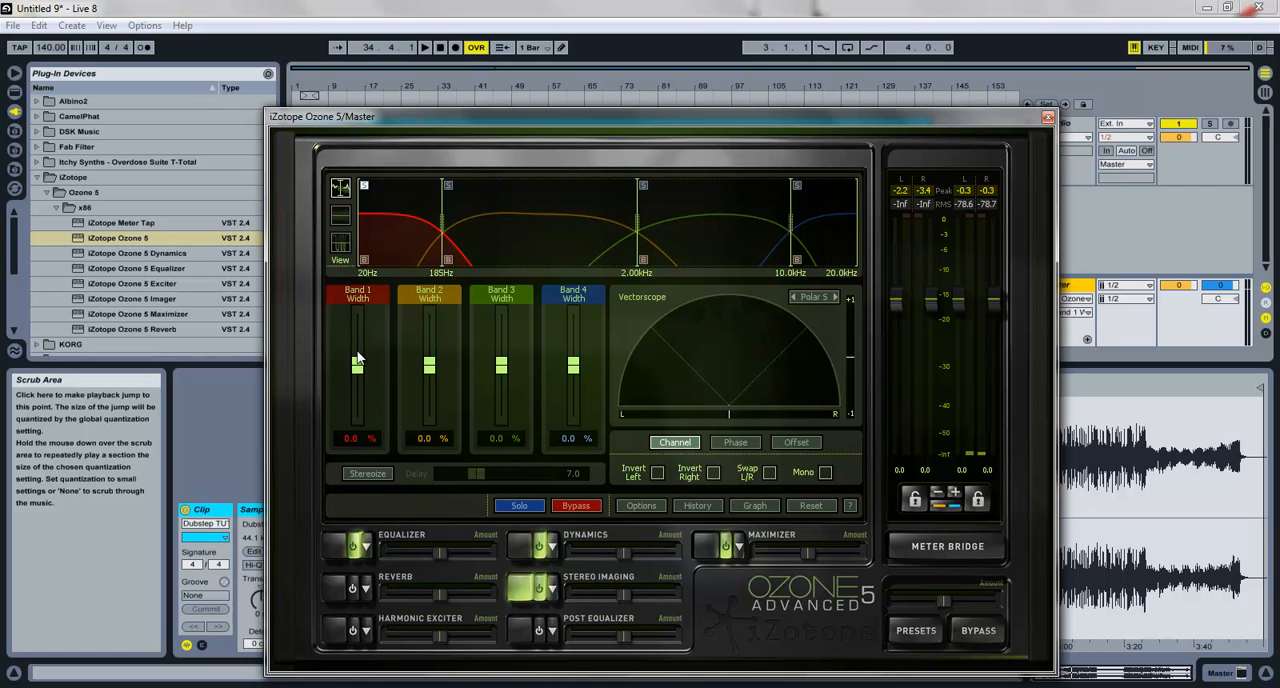
{"action": "key", "text": "space"}
{"action": "mouse_move", "coordinate": [358, 357]}
{"action": "left_mouse_down"}
{"action": "mouse_move", "coordinate": [360, 388]}
{"action": "mouse_move", "coordinate": [359, 365]}
{"action": "left_mouse_up"}
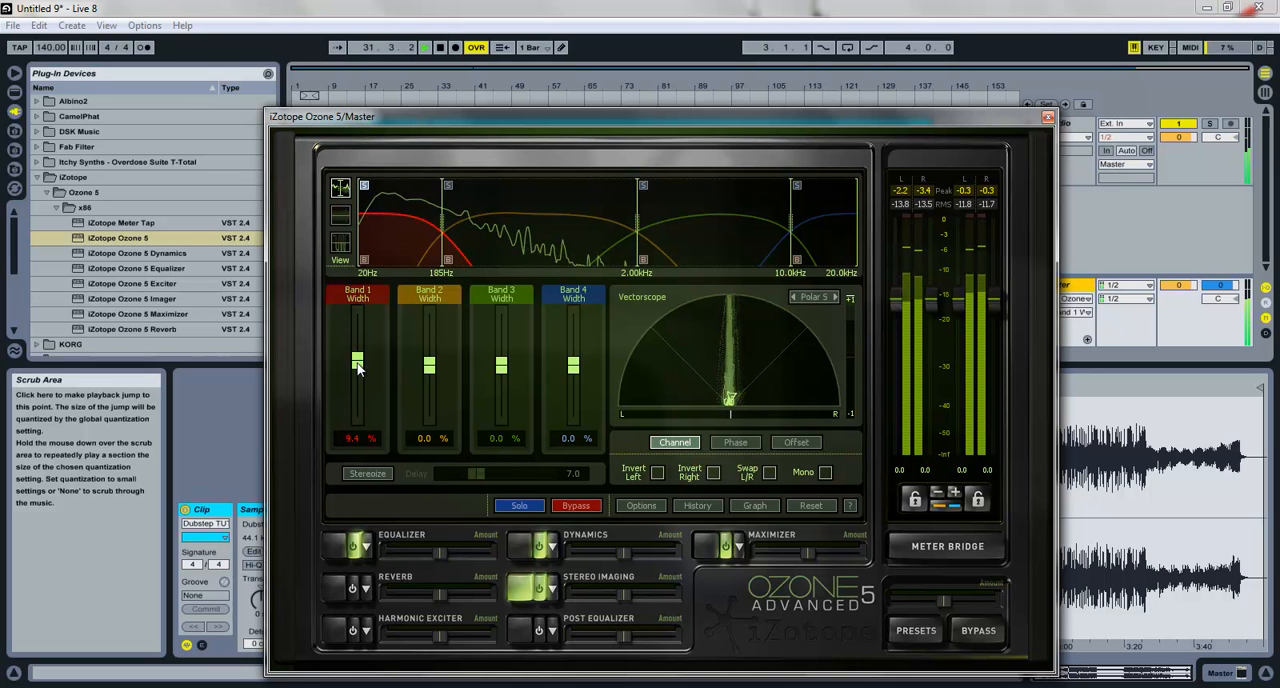
Step: Set the stereo width of band 1 to 0.5%
{"action": "left_click", "coordinate": [345, 437]}
{"action": "type", "text": "0.5"}
{"action": "key", "text": "Return"}
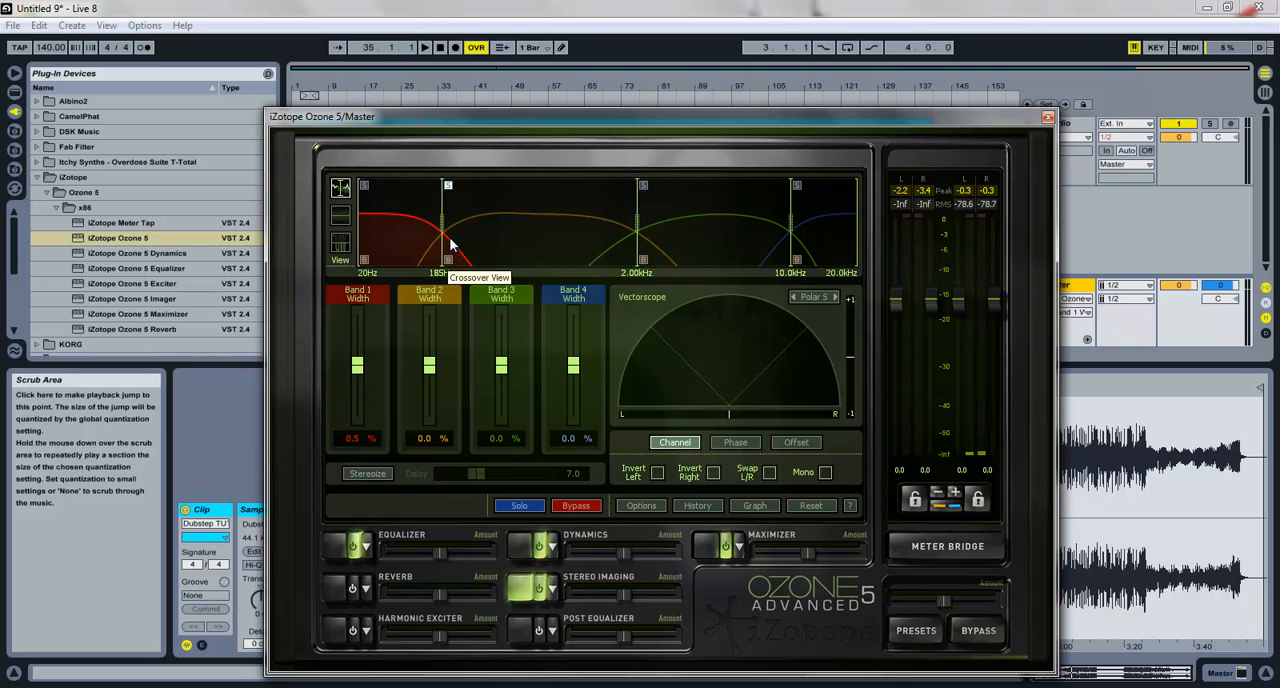
Step: Audition band 2 stereo widths between 100% and -14.1% while the song plays
{"action": "key", "text": "space"}
{"action": "left_click_drag", "start_coordinate": [429, 365], "coordinate": [431, 300]}
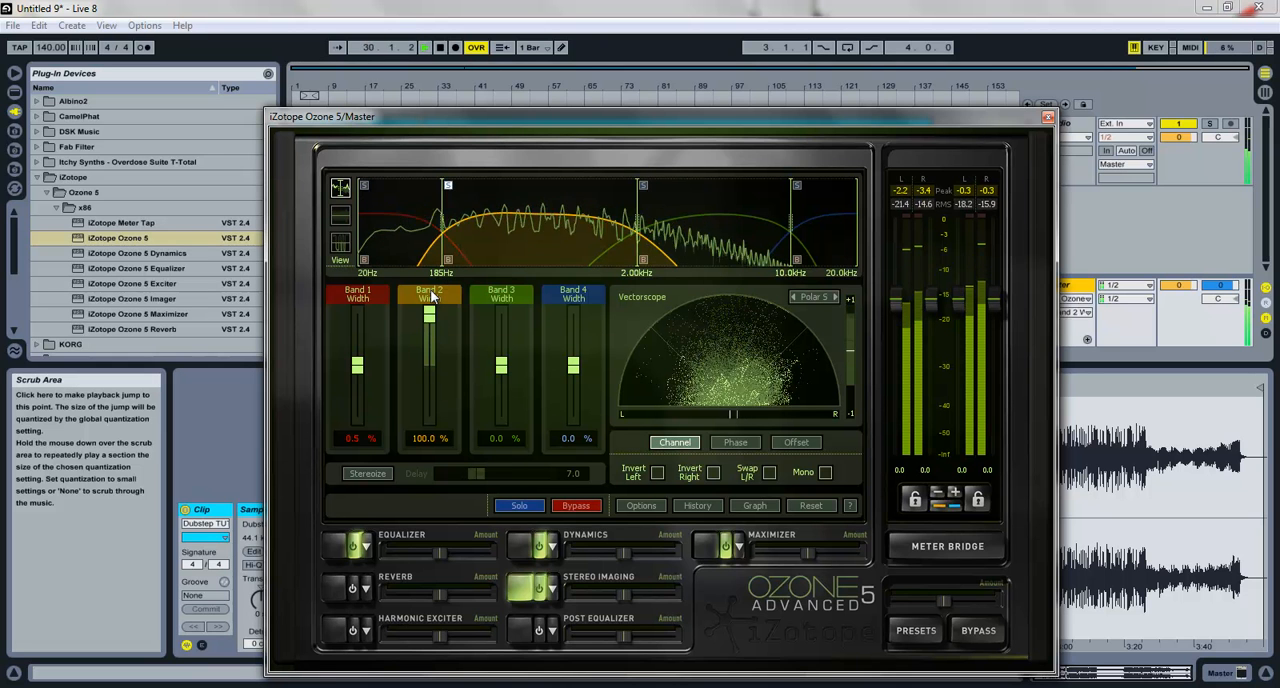
{"action": "left_click_drag", "start_coordinate": [429, 414], "coordinate": [450, 362]}
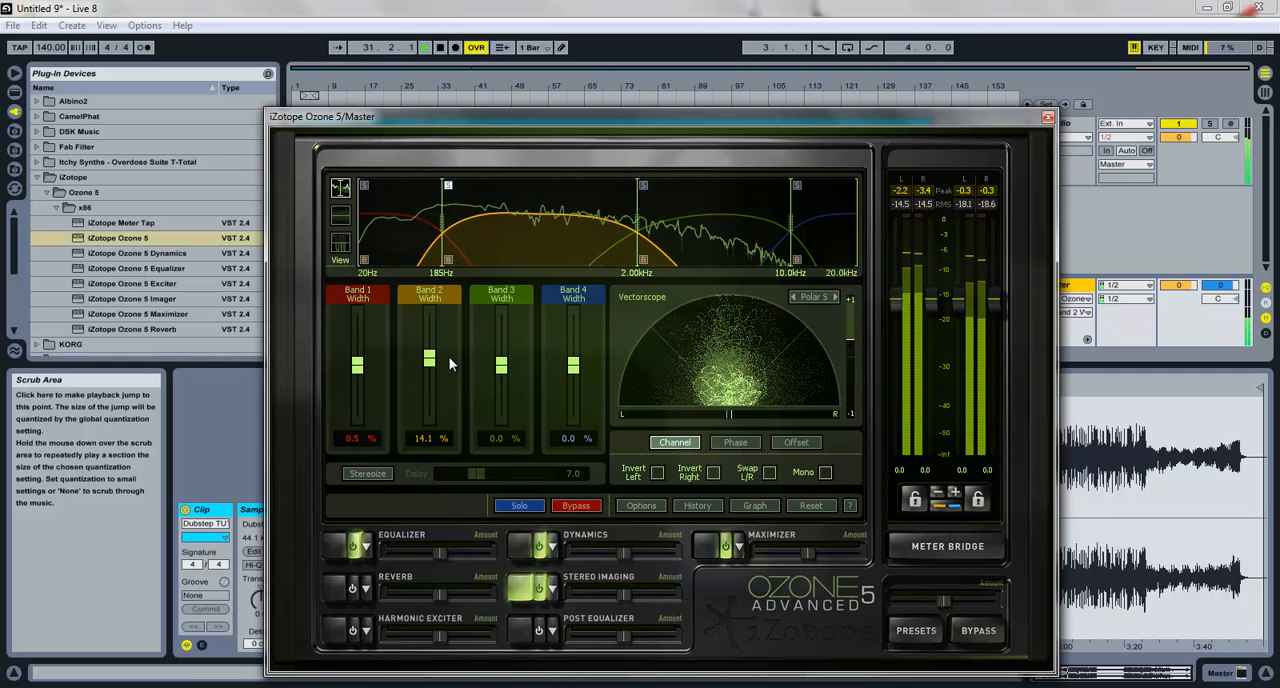
{"action": "double_click", "coordinate": [424, 437]}
{"action": "type", "text": "0"}
{"action": "key", "text": "Return"}
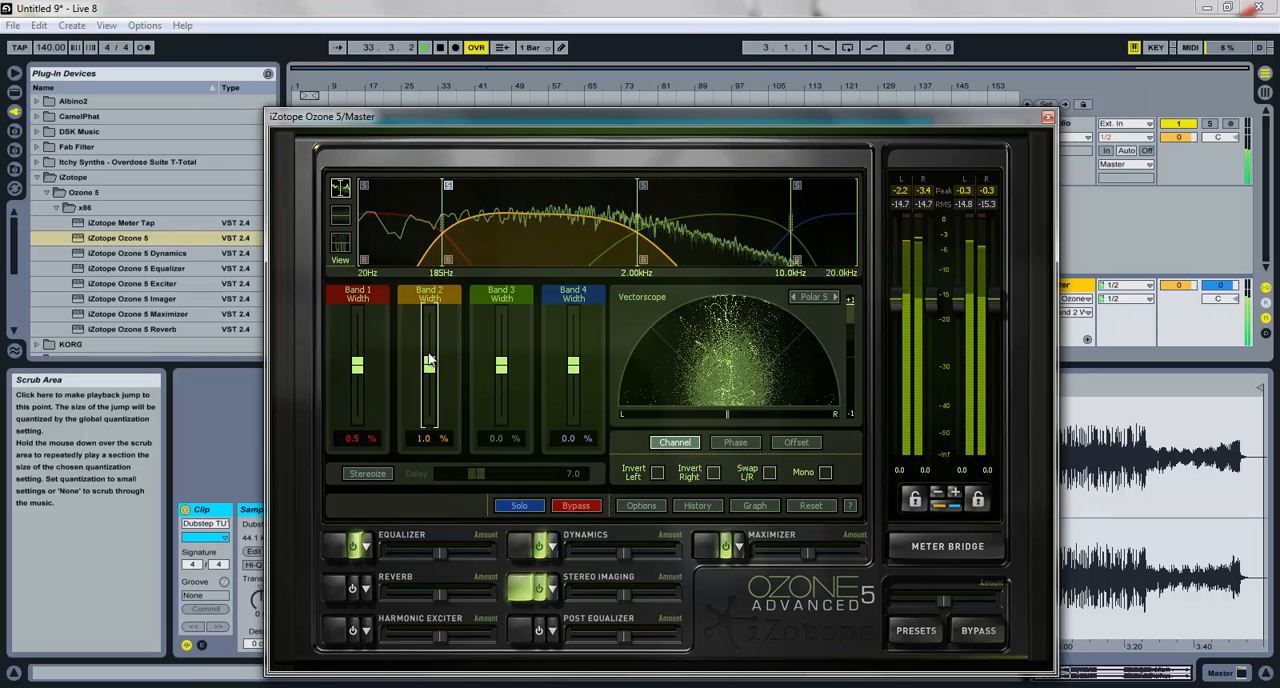
{"action": "key", "text": "space"}
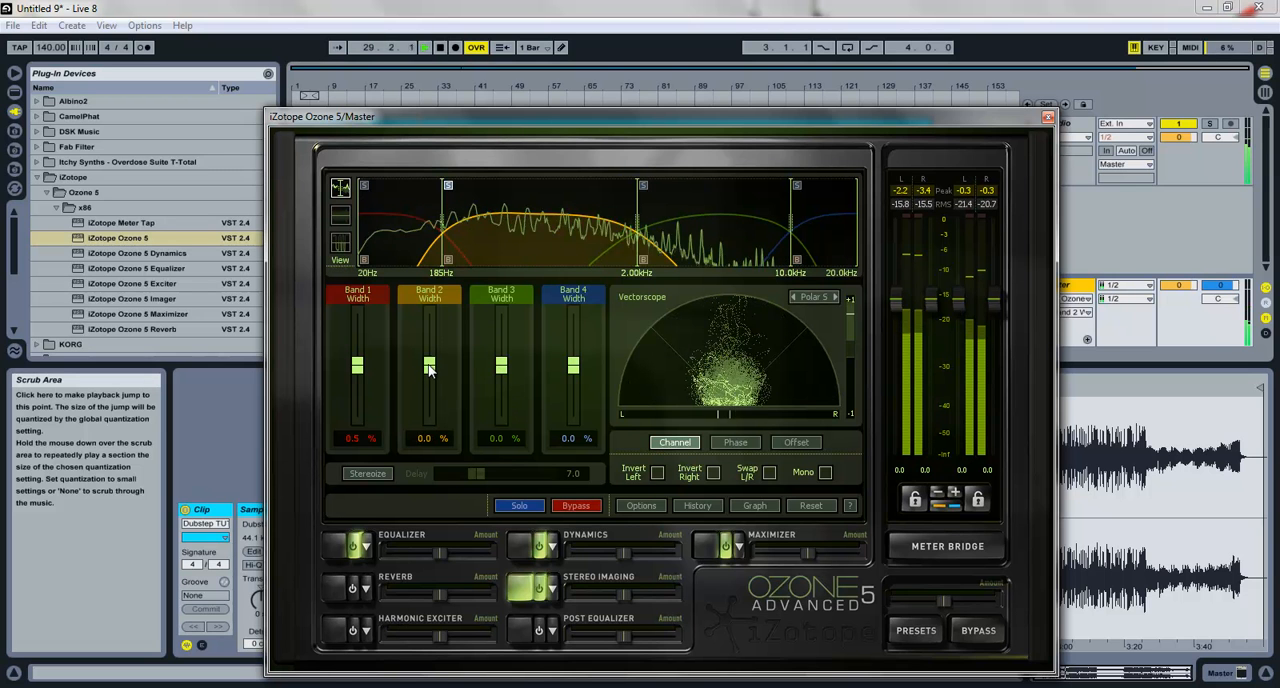
{"action": "left_click_drag", "start_coordinate": [428, 370], "coordinate": [431, 376]}
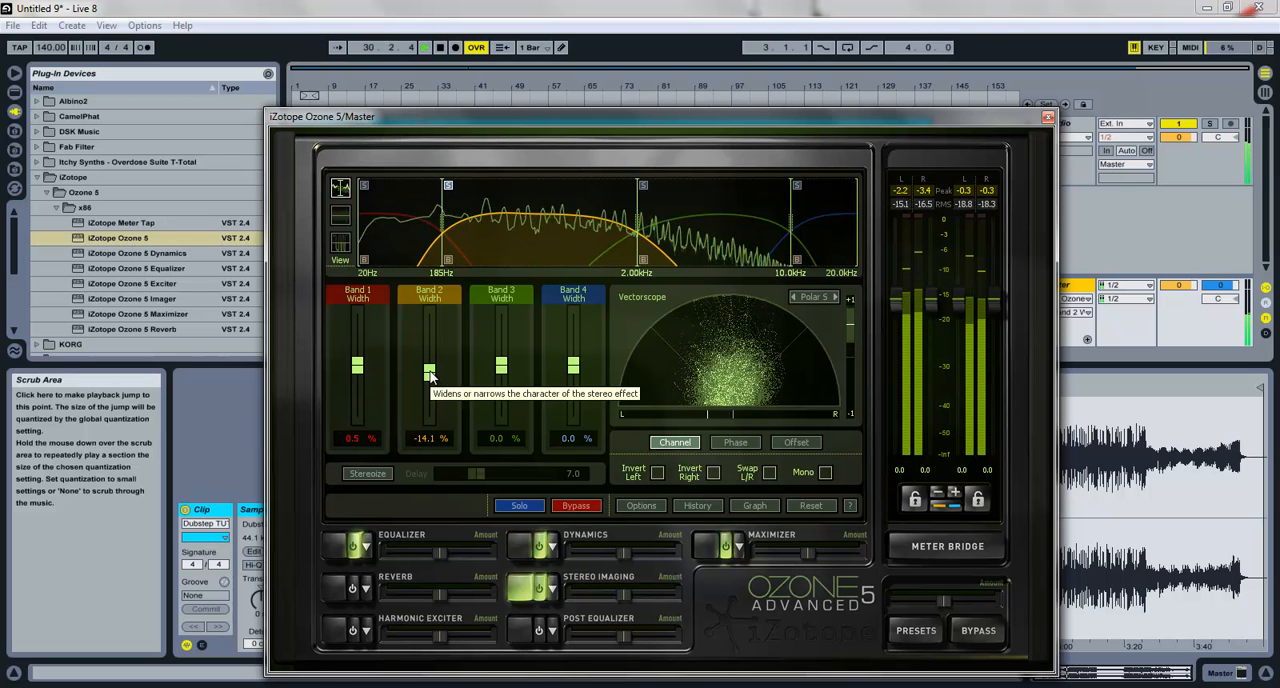
Step: Set the stereo width of band 2 to -2.0%
{"action": "double_click", "coordinate": [430, 375]}
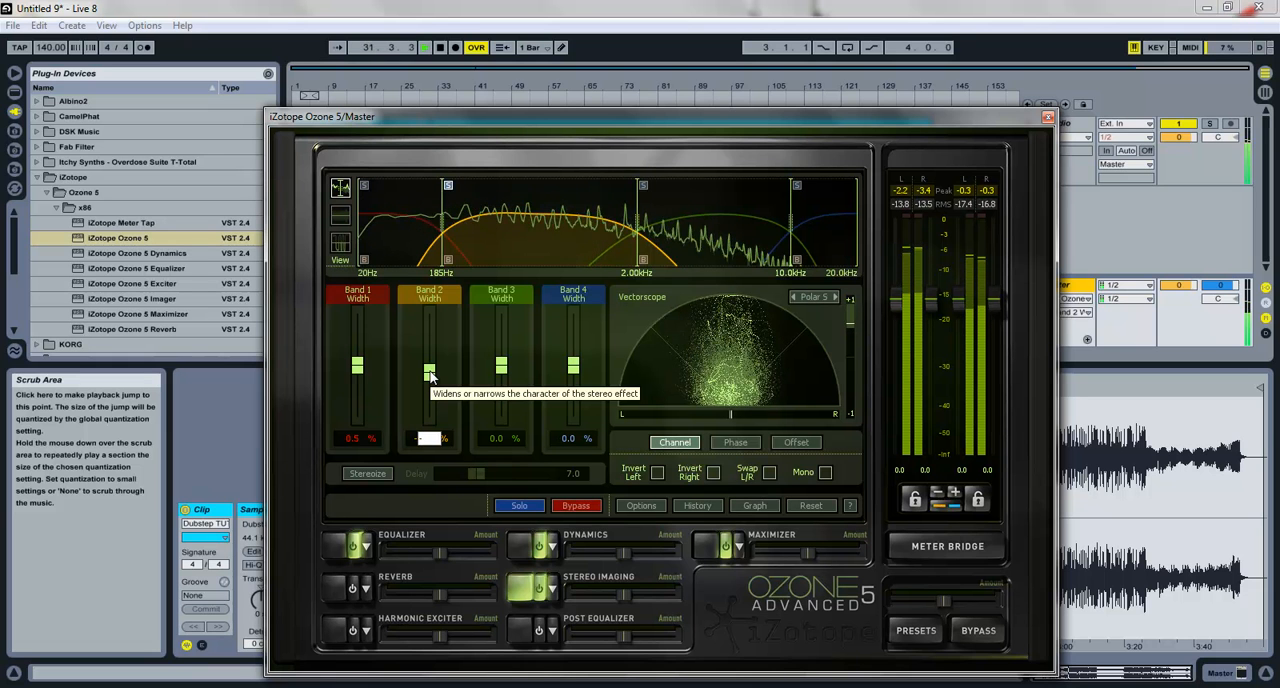
{"action": "type", "text": "-2"}
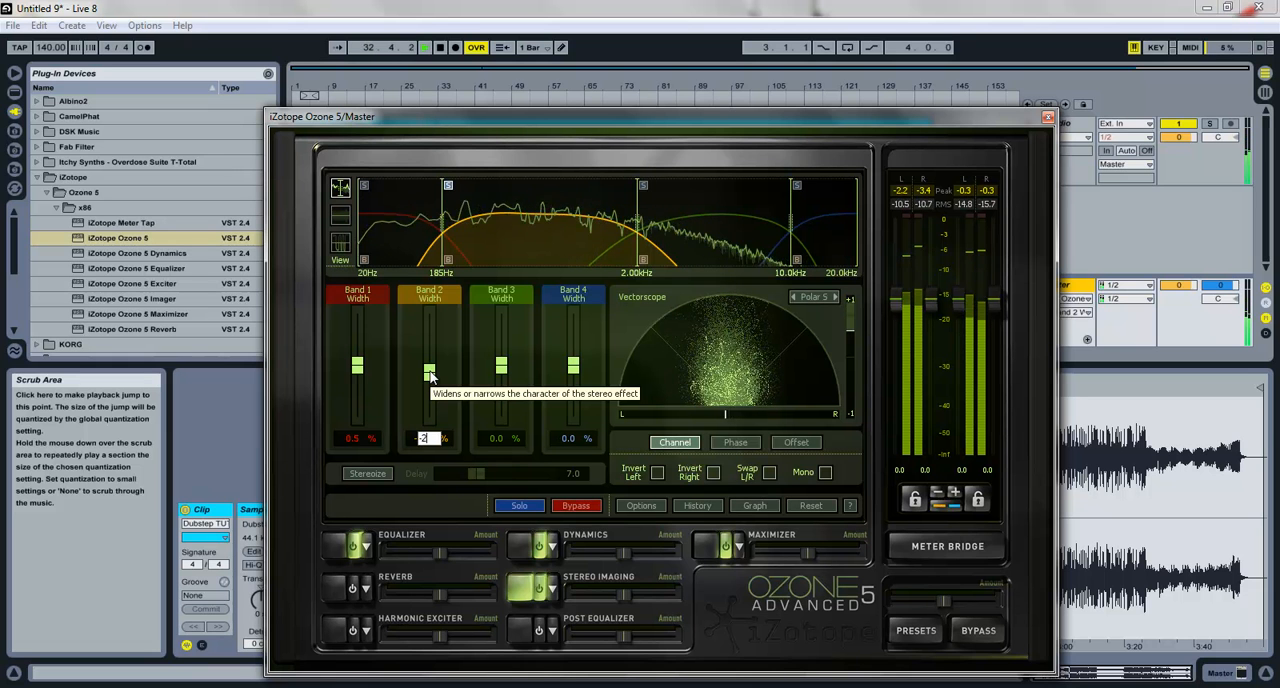
{"action": "key", "text": "Return"}
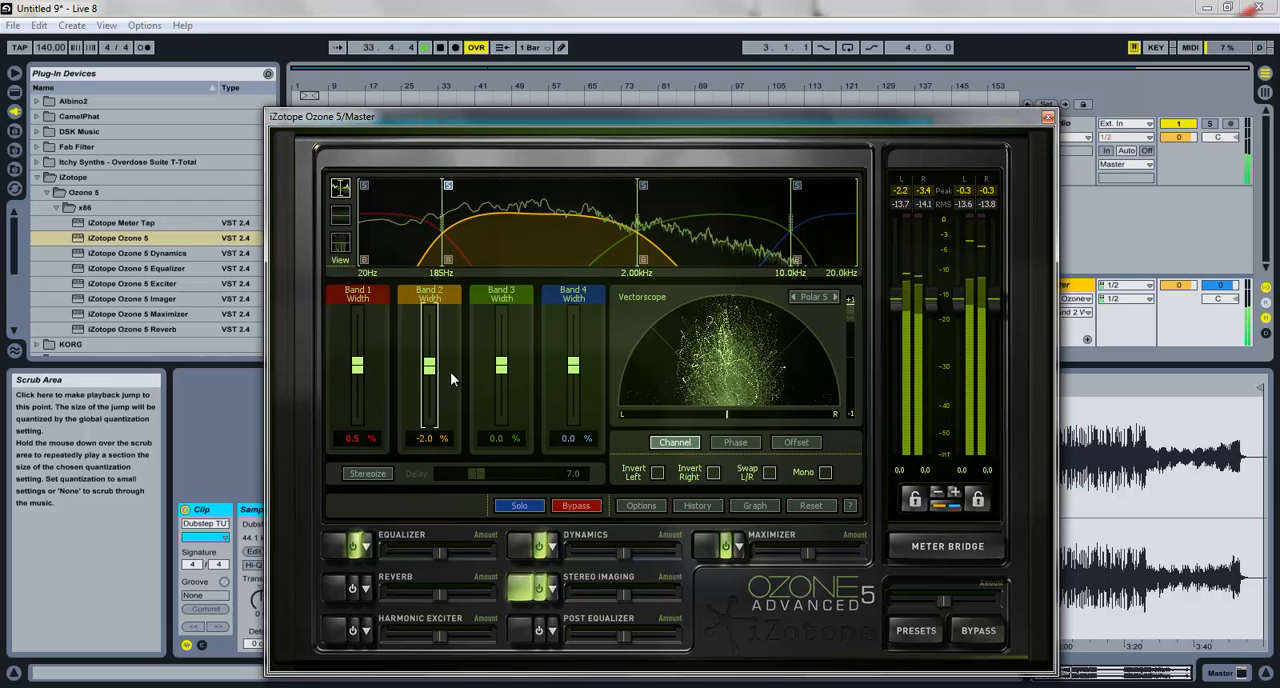
Step: Widen band 3 while listening, trying up to 100% and settling on about 42% stereo width
{"action": "left_click_drag", "start_coordinate": [501, 366], "coordinate": [491, 322]}
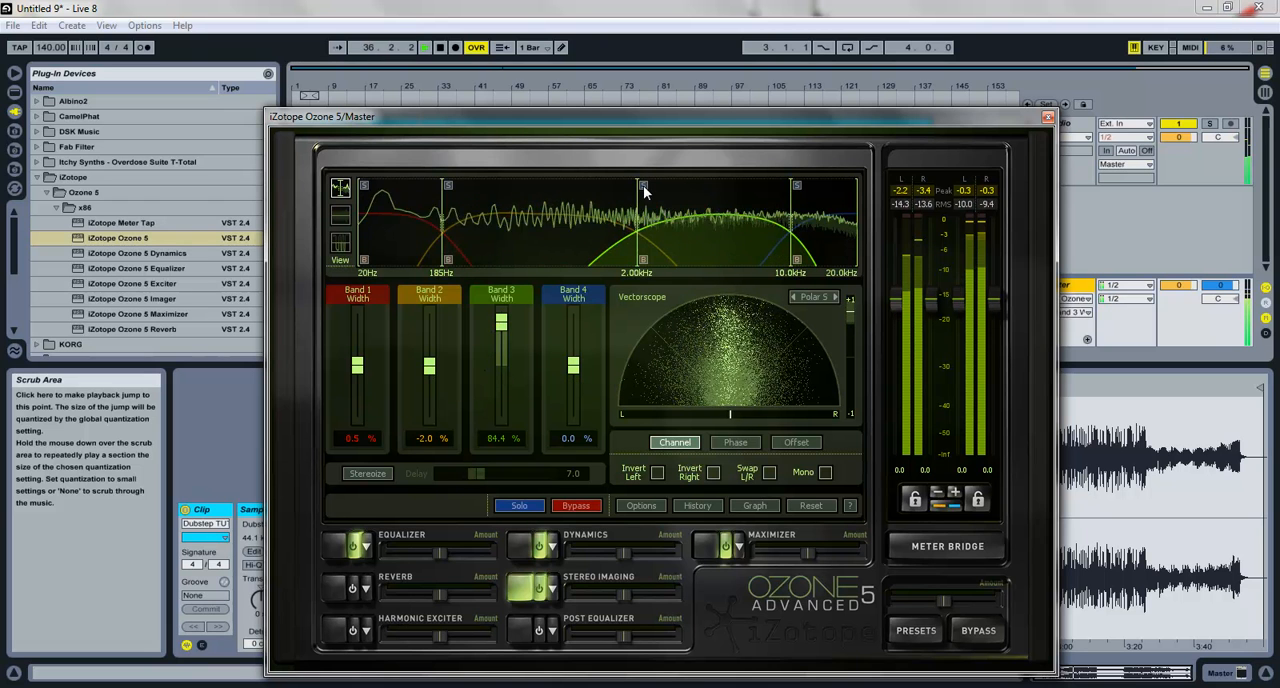
{"action": "mouse_move", "coordinate": [501, 329]}
{"action": "left_mouse_down"}
{"action": "mouse_move", "coordinate": [501, 347]}
{"action": "mouse_move", "coordinate": [502, 316]}
{"action": "left_mouse_up"}
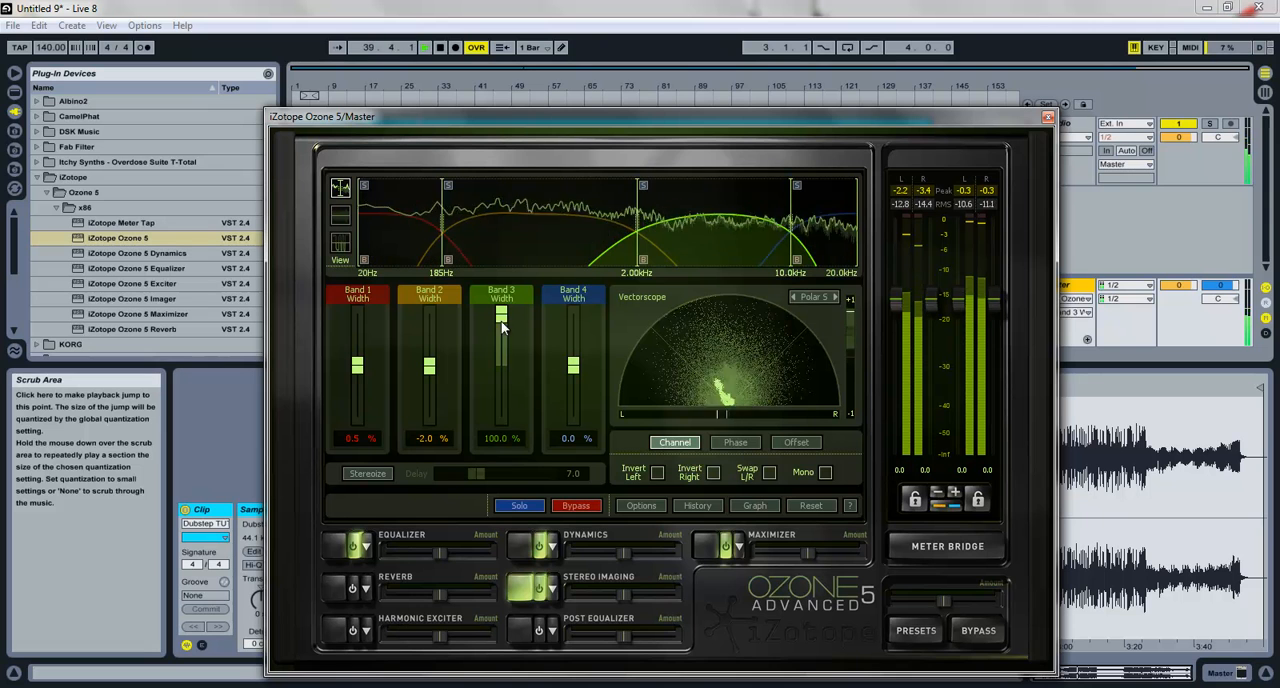
{"action": "left_click_drag", "start_coordinate": [501, 316], "coordinate": [497, 350]}
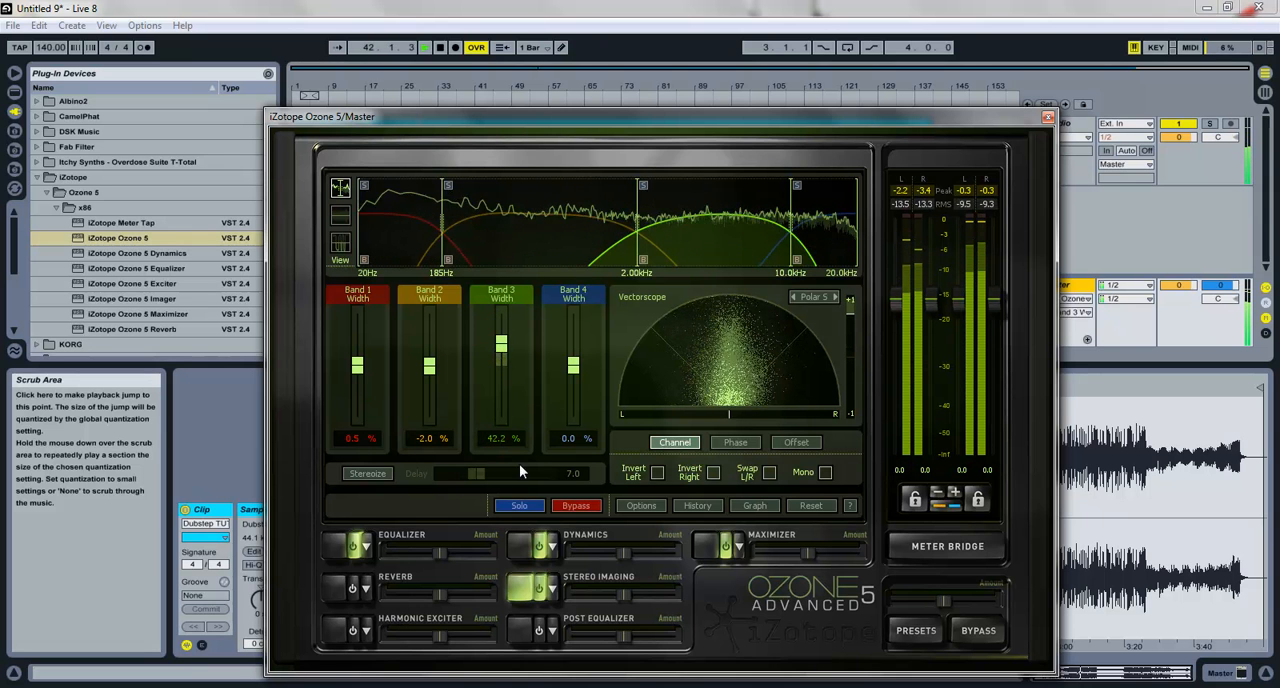
Step: Set the stereo width of band 3 to 25%
{"action": "double_click", "coordinate": [500, 439]}
{"action": "type", "text": "25"}
{"action": "key", "text": "Return"}
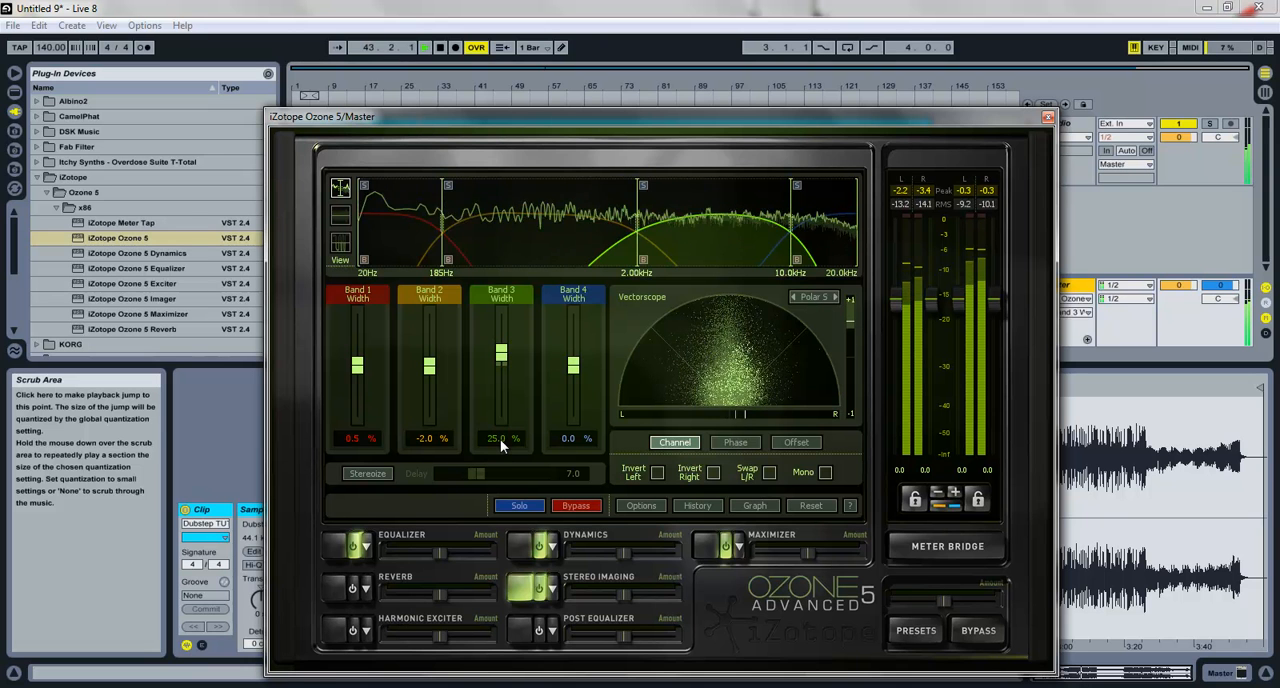
Step: Widen band 4 to 100% while listening and set the crossover between bands 3 and 4 to about 10.1 kHz
{"action": "left_click_drag", "start_coordinate": [569, 369], "coordinate": [572, 300]}
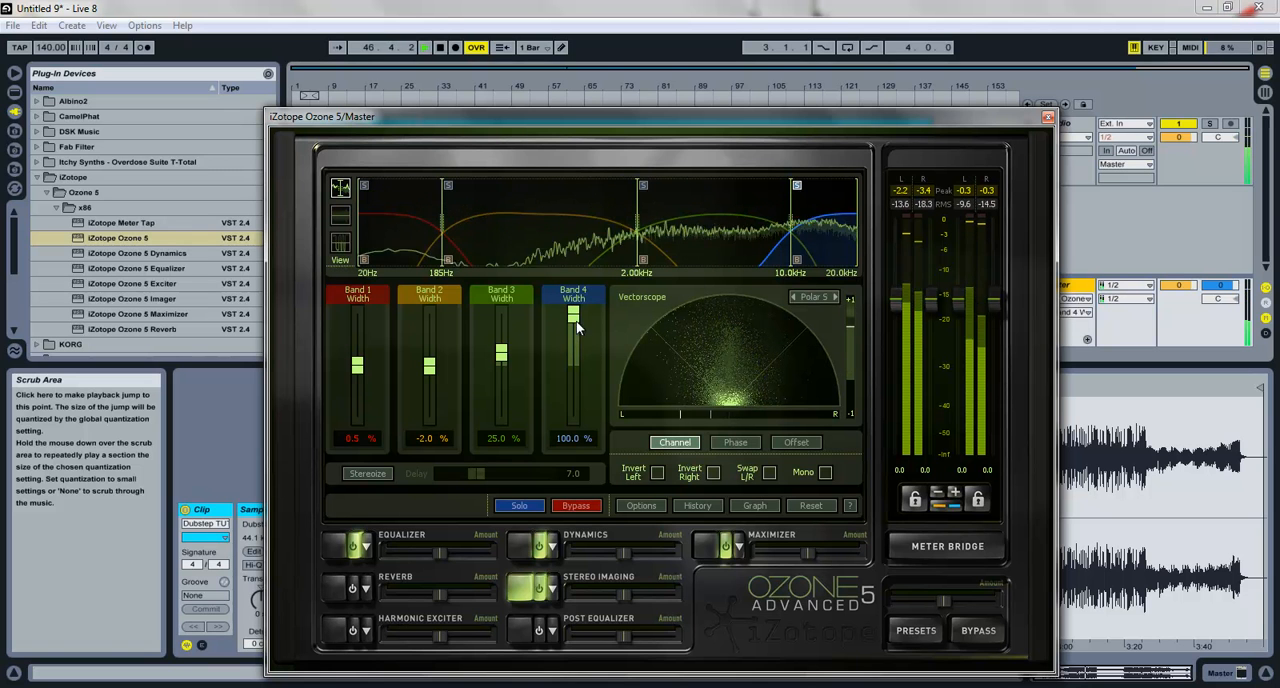
{"action": "left_click_drag", "start_coordinate": [573, 314], "coordinate": [529, 217]}
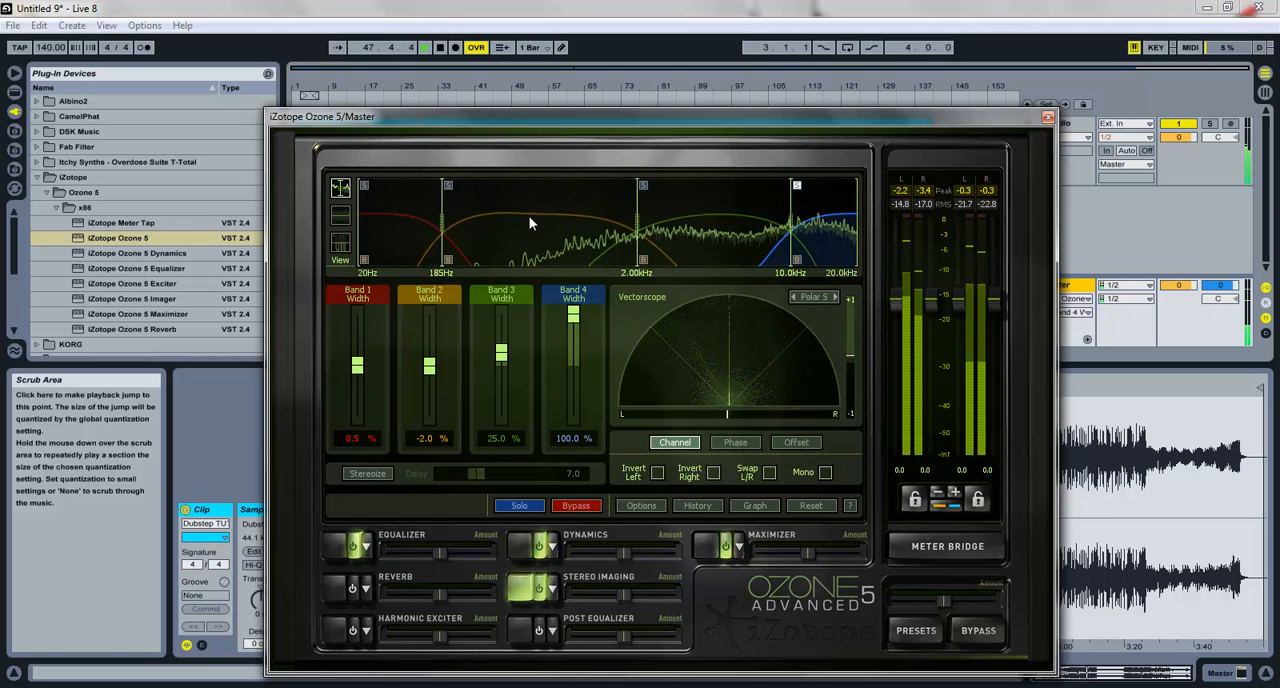
{"action": "key", "text": "space"}
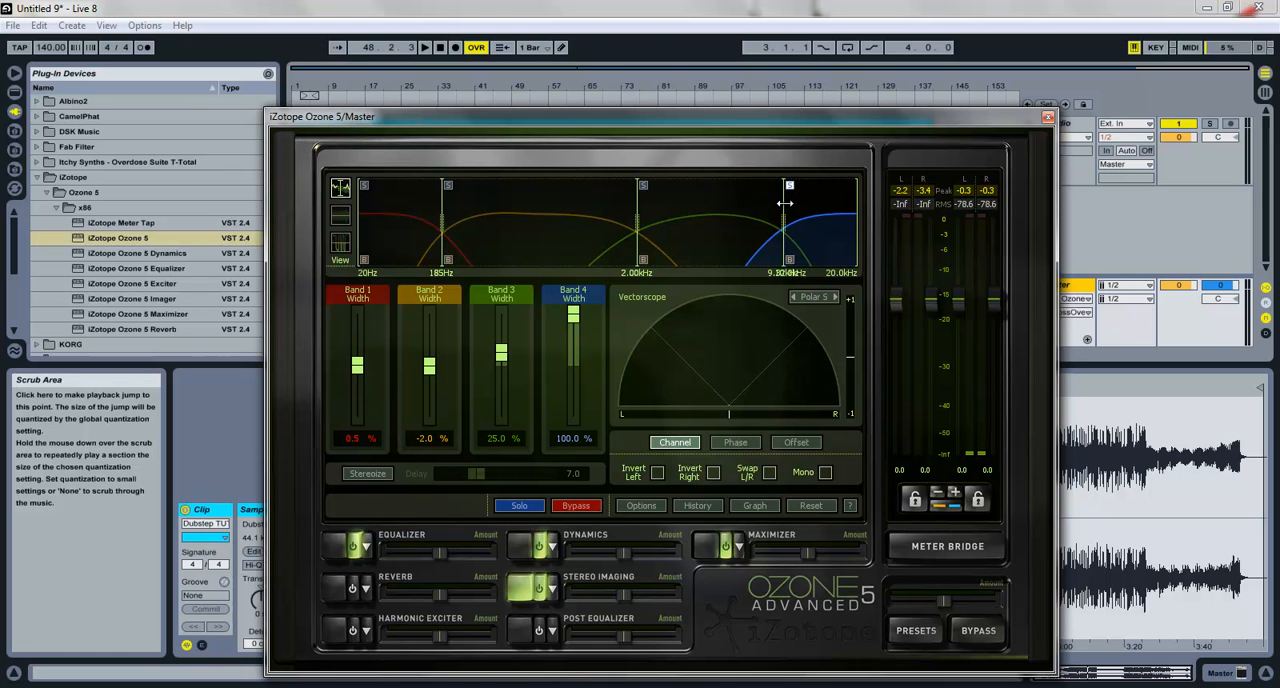
{"action": "key", "text": "space"}
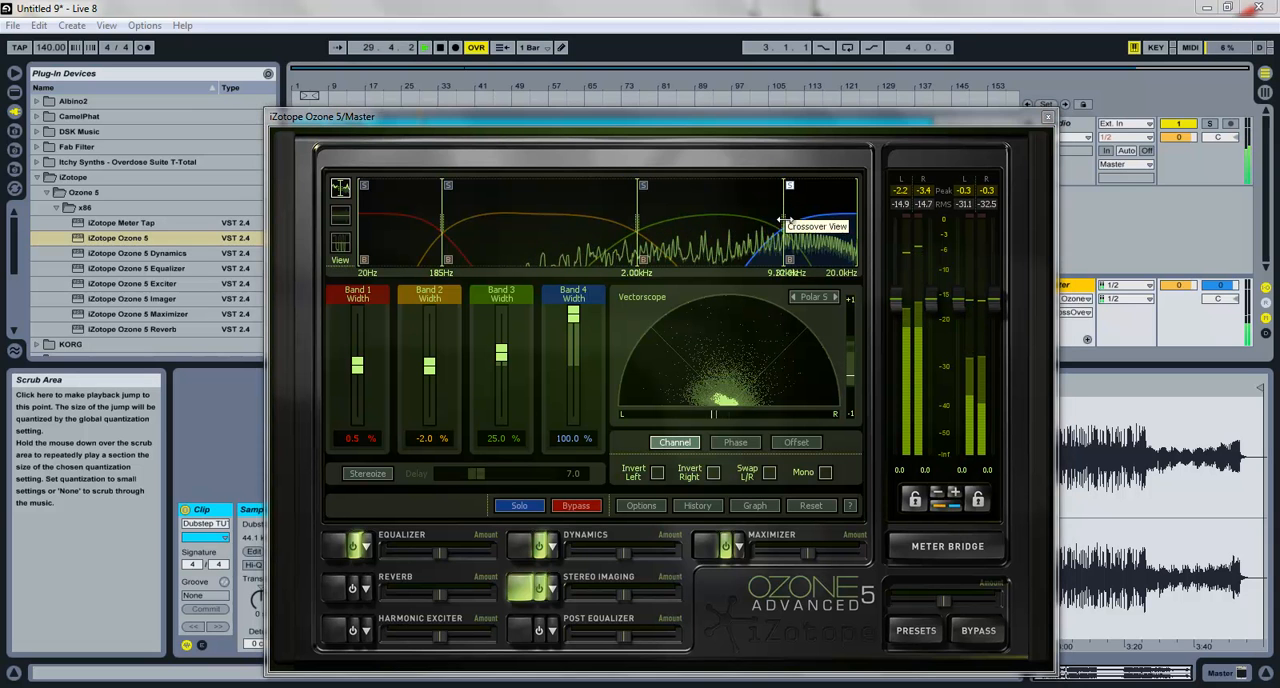
{"action": "left_click_drag", "start_coordinate": [783, 220], "coordinate": [790, 220]}
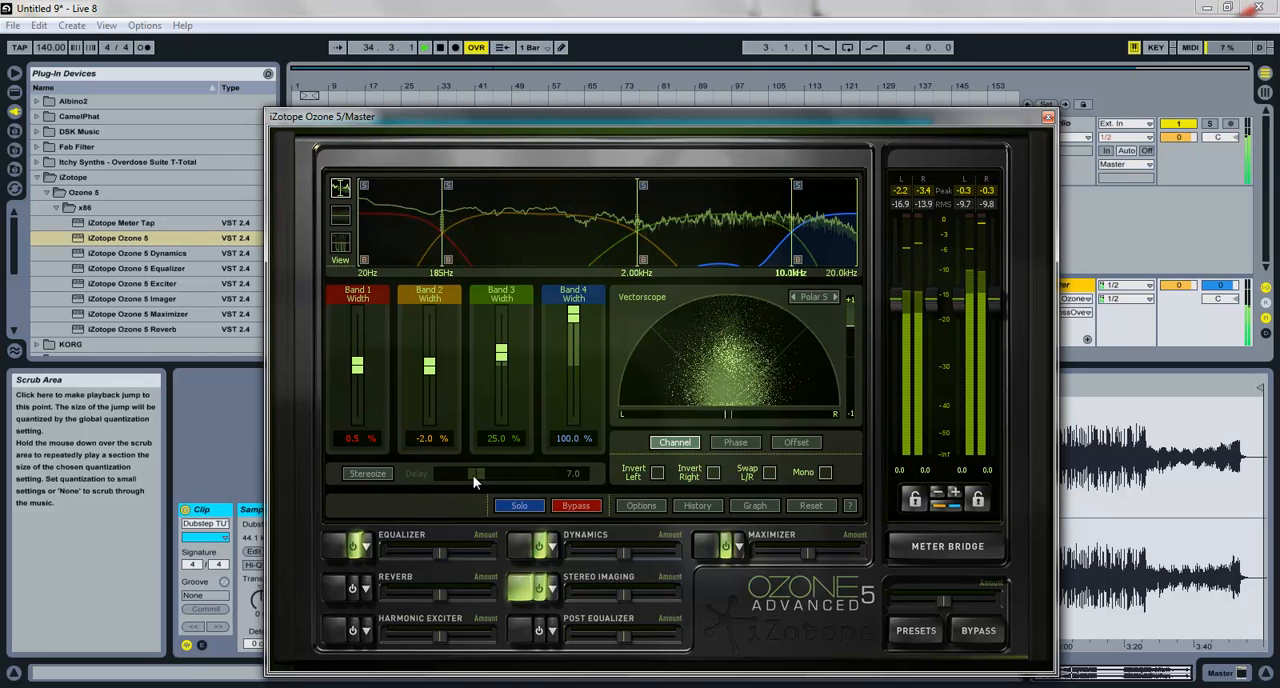
Step: Try the Stereoize effect on the playing song
{"action": "left_click", "coordinate": [380, 473]}
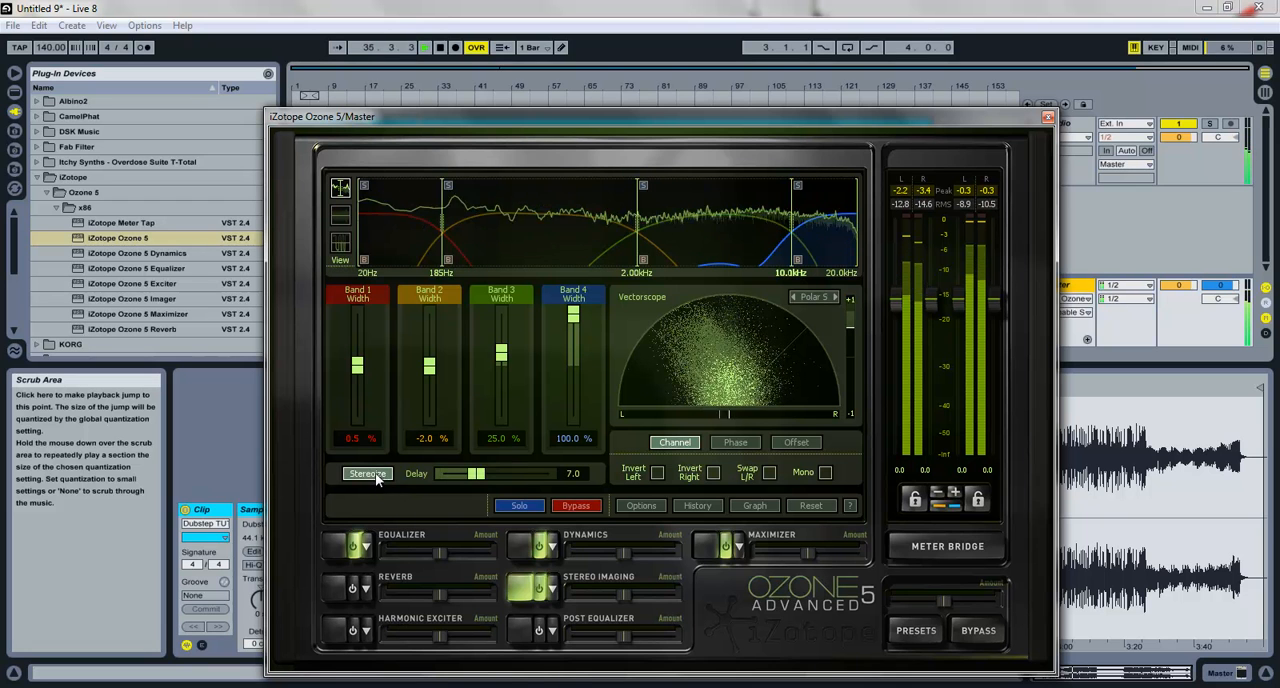
{"action": "left_click", "coordinate": [378, 475]}
{"action": "key", "text": "space"}
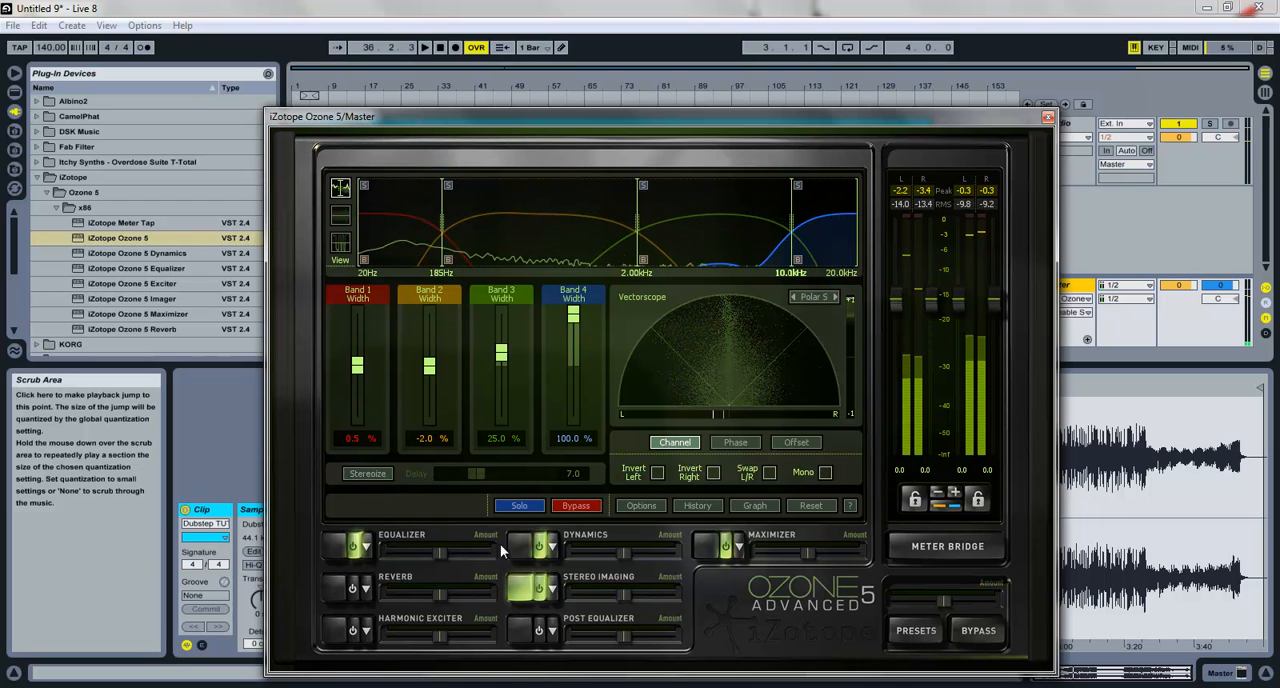
Step: Compare the song with and without the Stereo Imaging module during playback, leaving the module enabled
{"action": "left_click", "coordinate": [544, 590]}
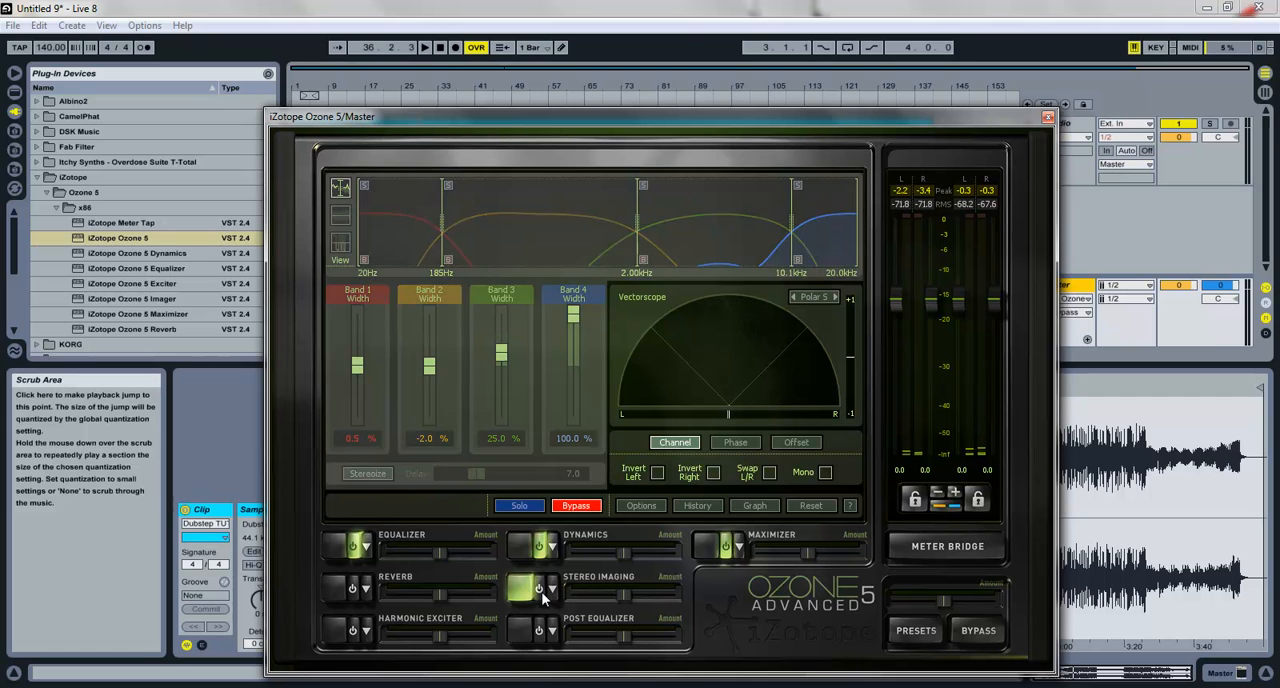
{"action": "left_click", "coordinate": [544, 590]}
{"action": "key", "text": "space"}
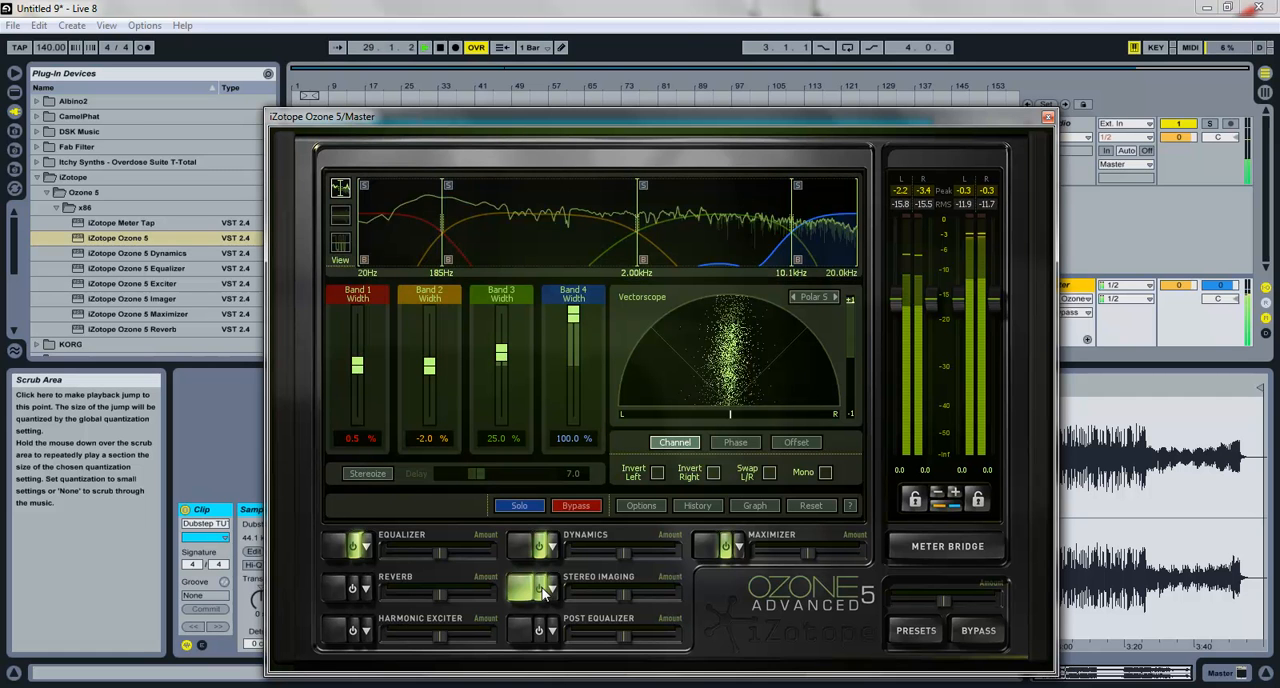
{"action": "left_click", "coordinate": [544, 590]}
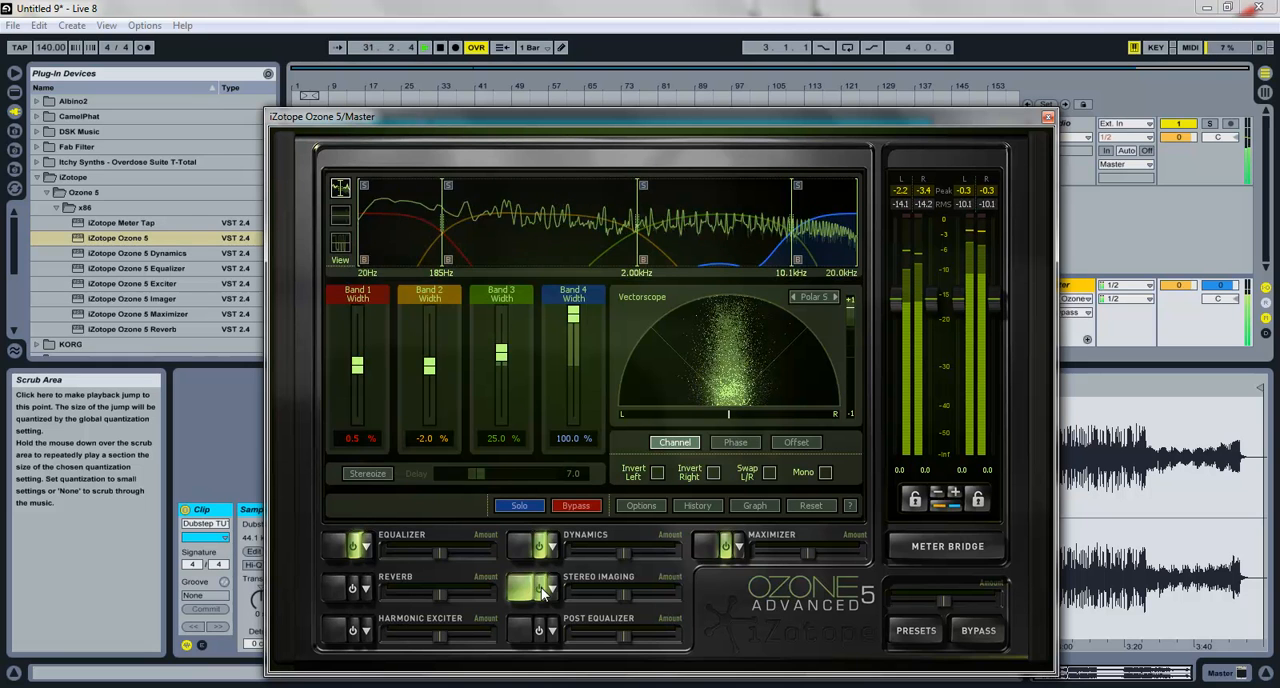
{"action": "left_click", "coordinate": [544, 591]}
{"action": "left_click", "coordinate": [544, 590]}
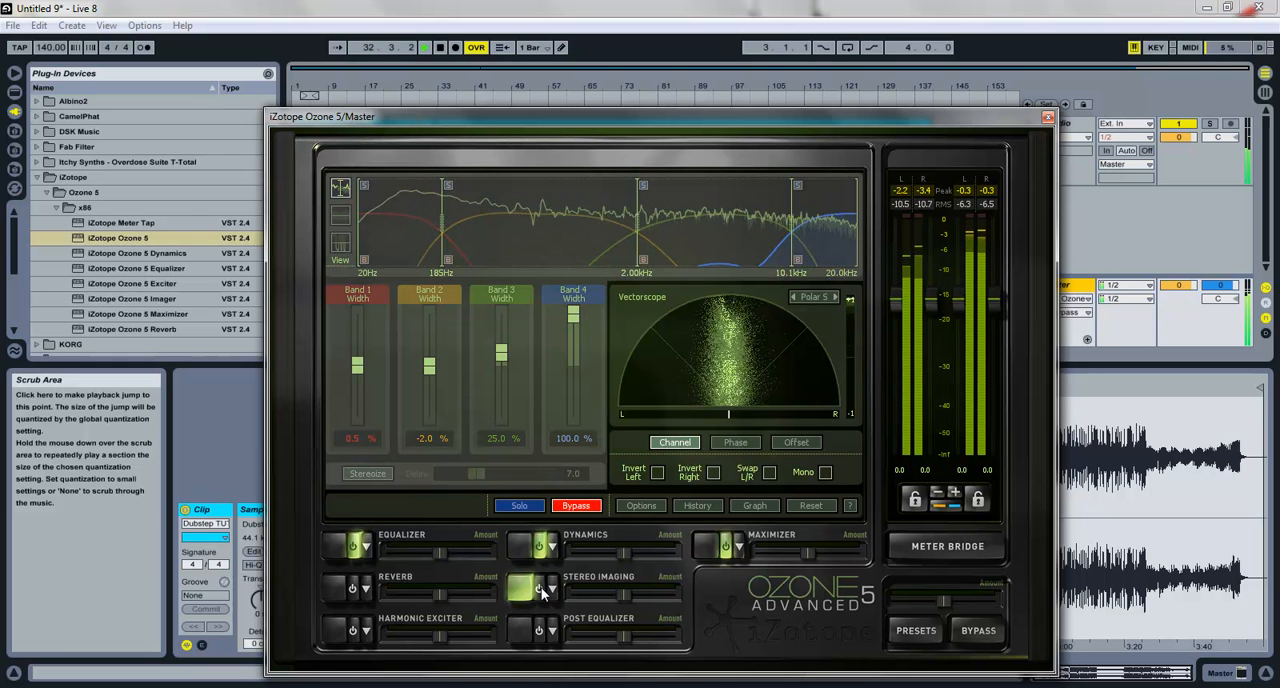
{"action": "left_click", "coordinate": [544, 590]}
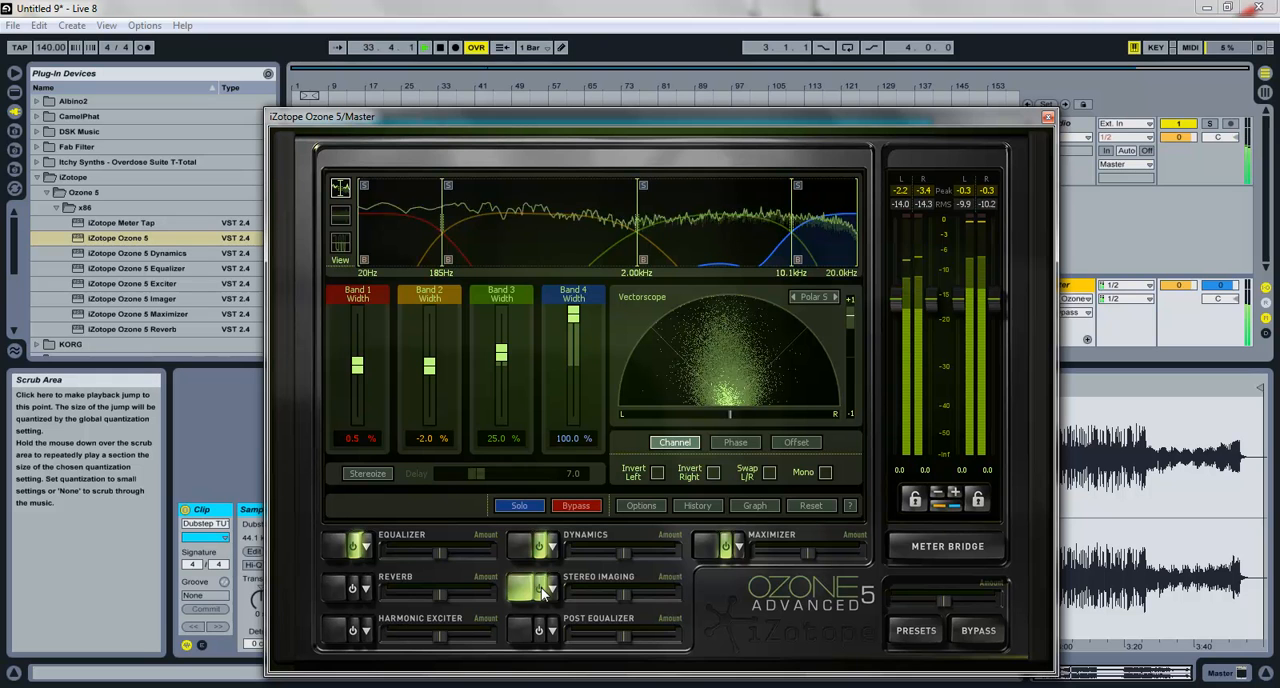
{"action": "left_click", "coordinate": [544, 590]}
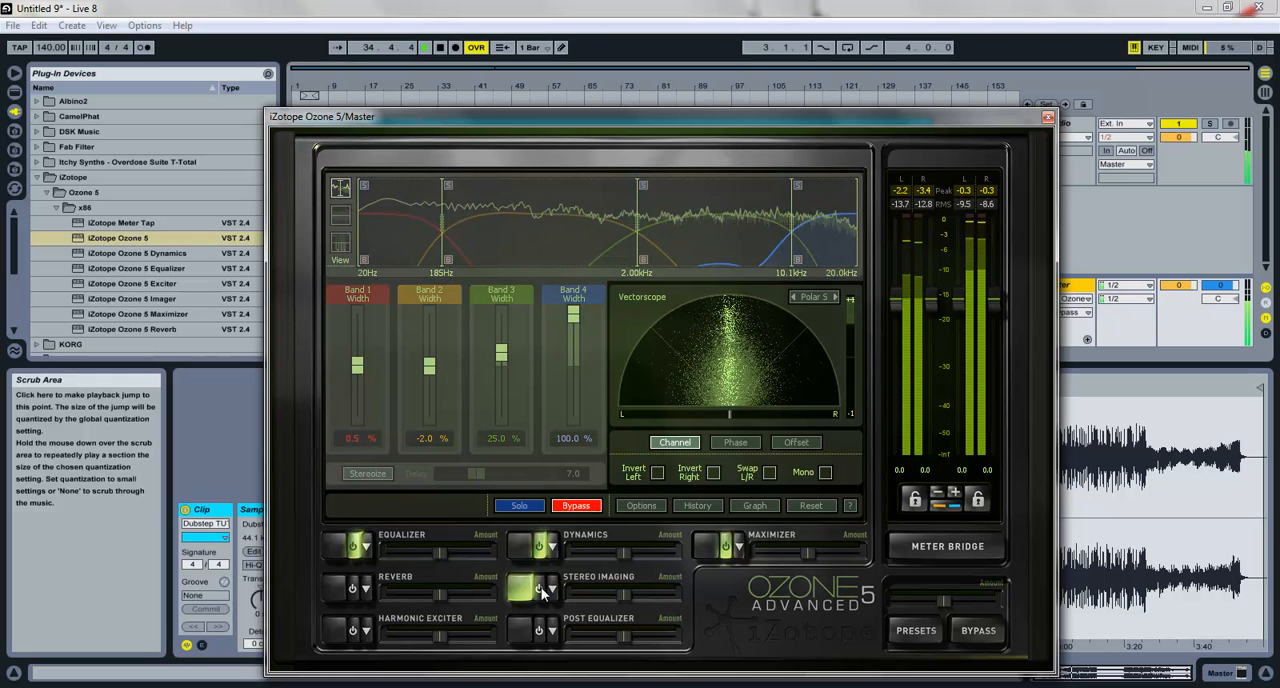
{"action": "left_click", "coordinate": [544, 590]}
{"action": "key", "text": "space"}
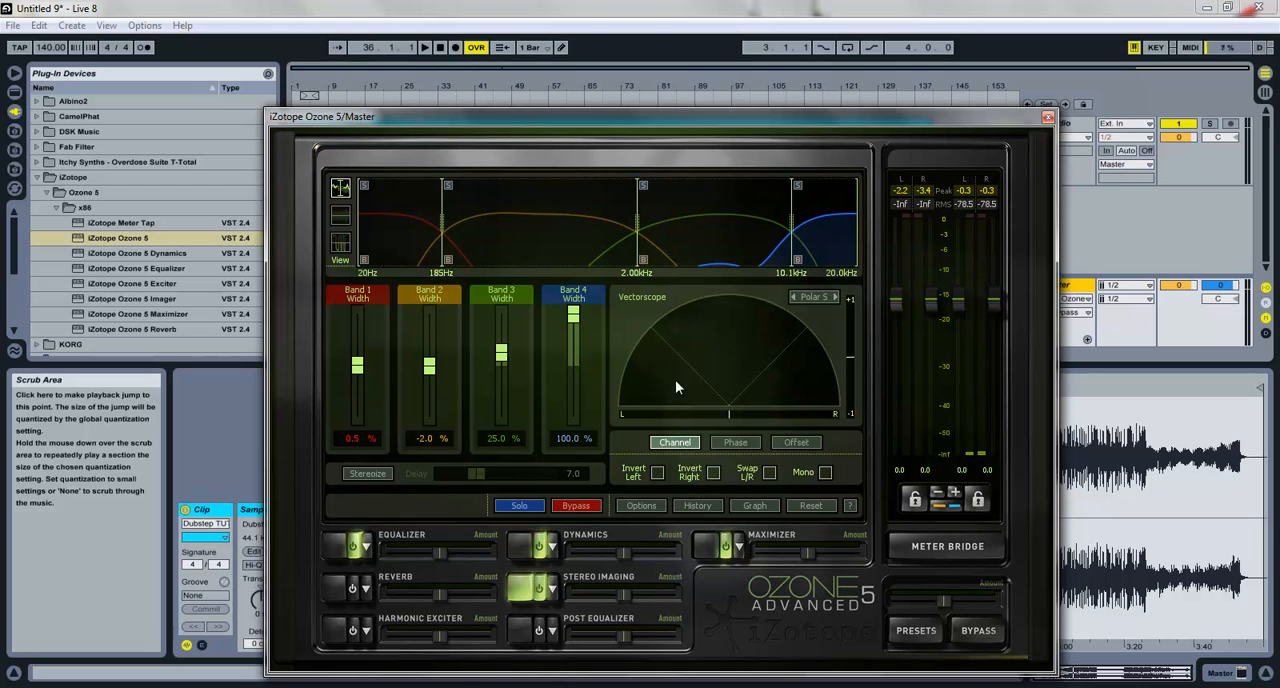
Step: Enable the Reverb module, set its wet mix to 0.5% and listen to the song briefly
{"action": "left_click", "coordinate": [352, 591]}
{"action": "left_click", "coordinate": [342, 594]}
{"action": "double_click", "coordinate": [840, 439]}
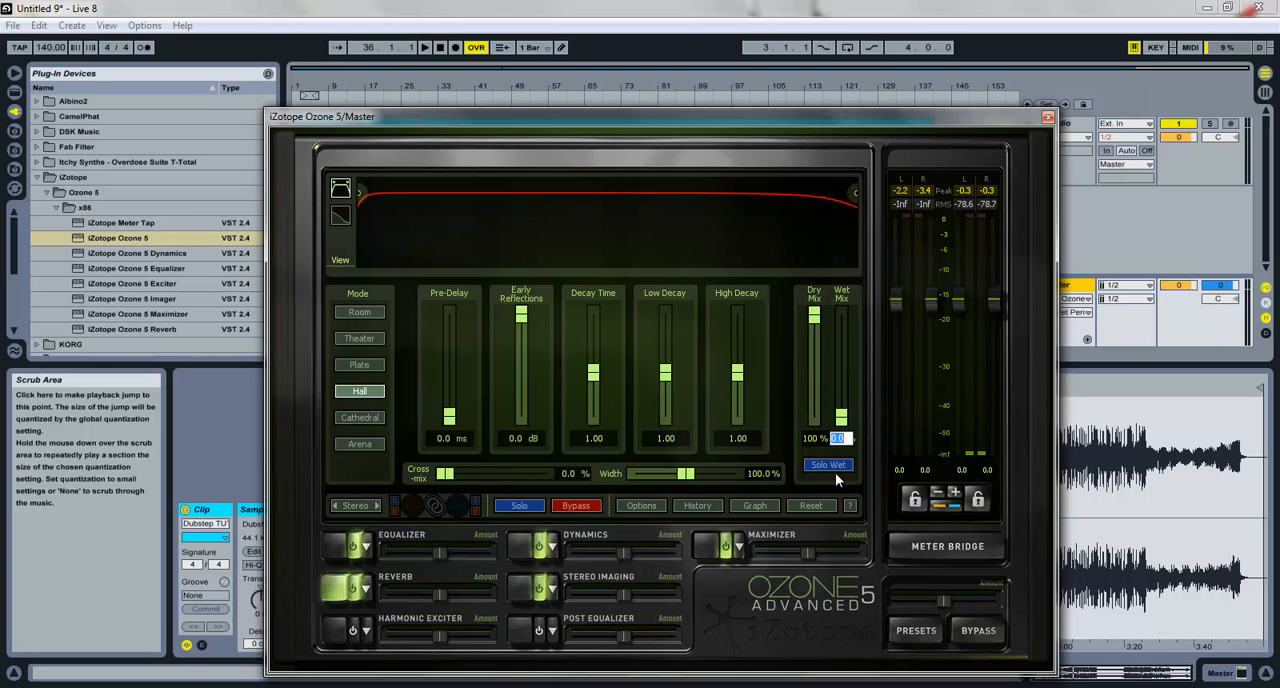
{"action": "type", "text": "0.5"}
{"action": "key", "text": "Return"}
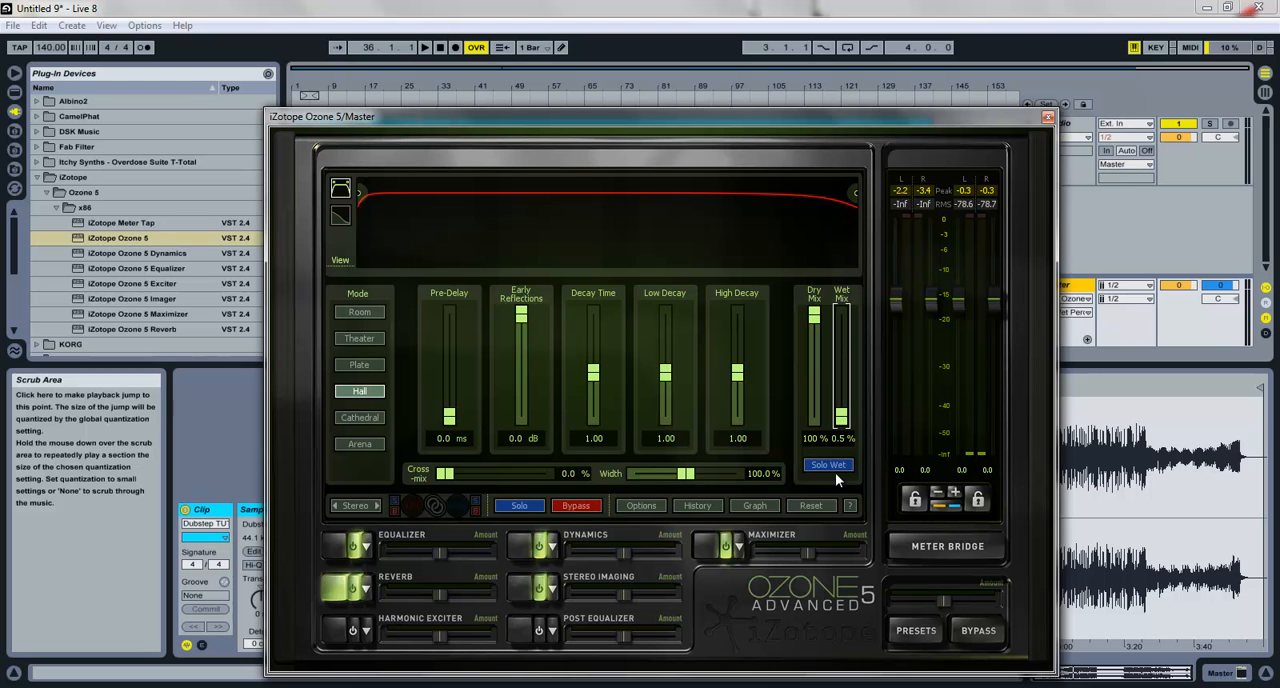
{"action": "key", "text": "space"}
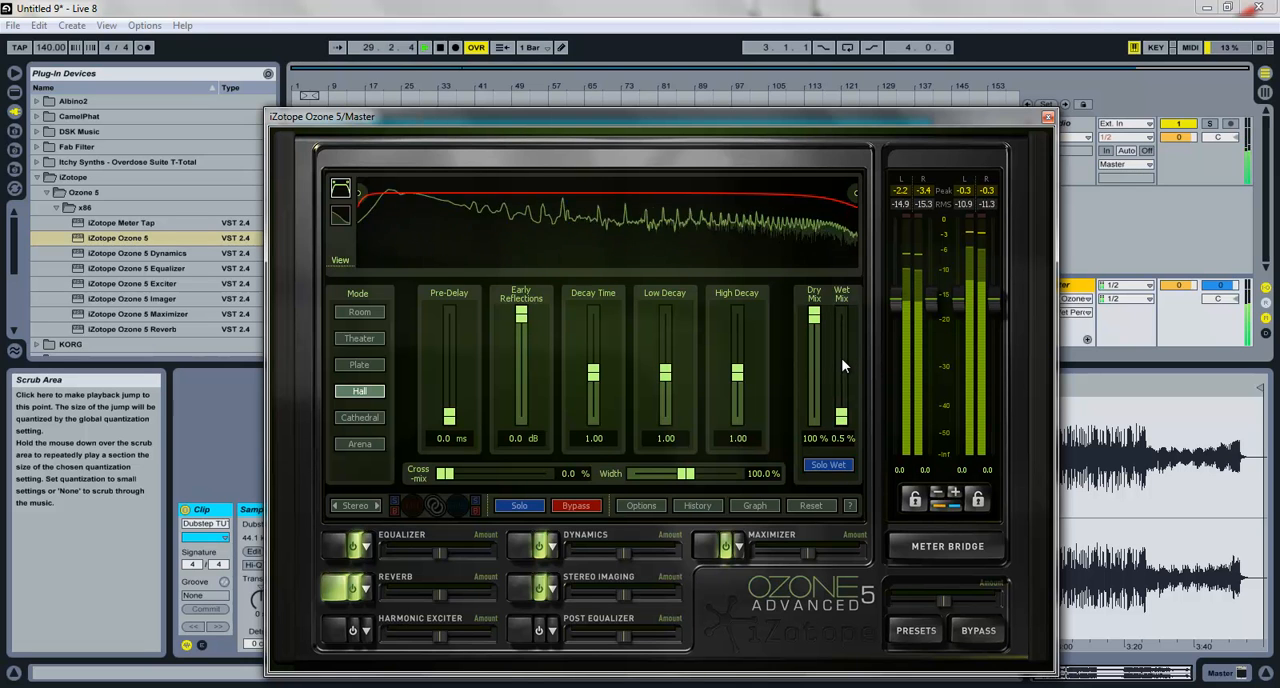
{"action": "key", "text": "space"}
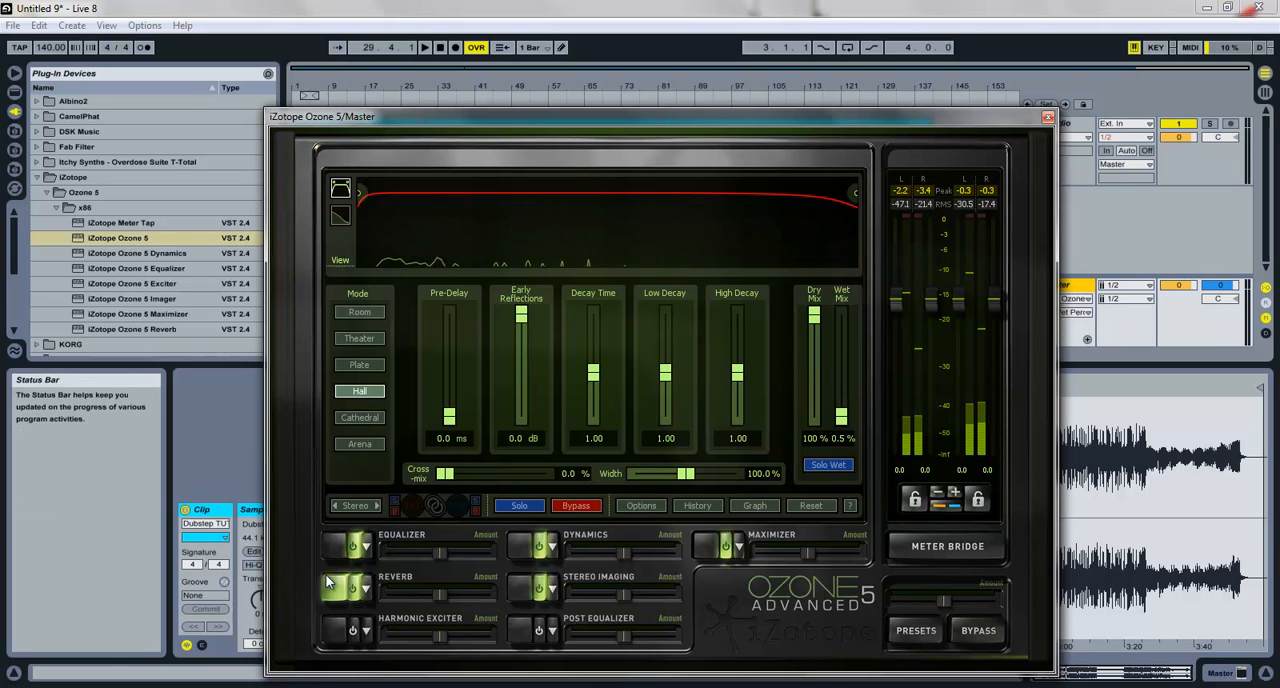
Step: Enable the Harmonic Exciter, show its settings and set its mode to Tape
{"action": "left_click", "coordinate": [360, 629]}
{"action": "left_click", "coordinate": [355, 632]}
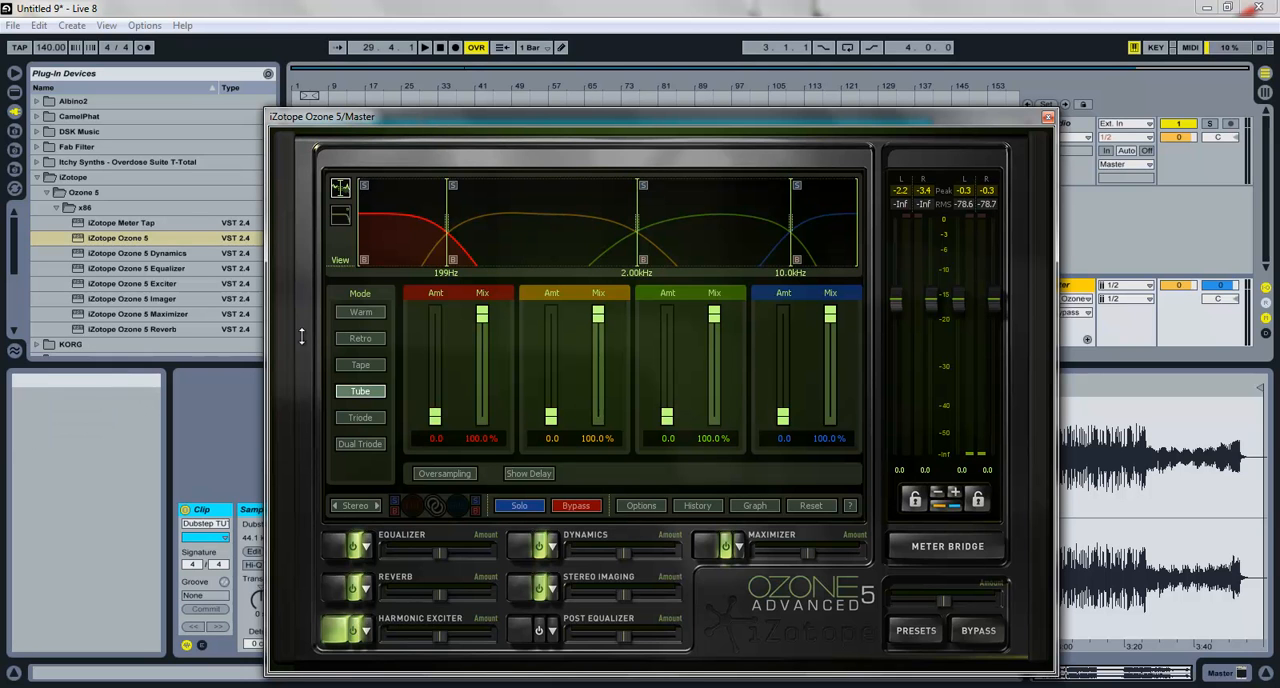
{"action": "left_click", "coordinate": [361, 366]}
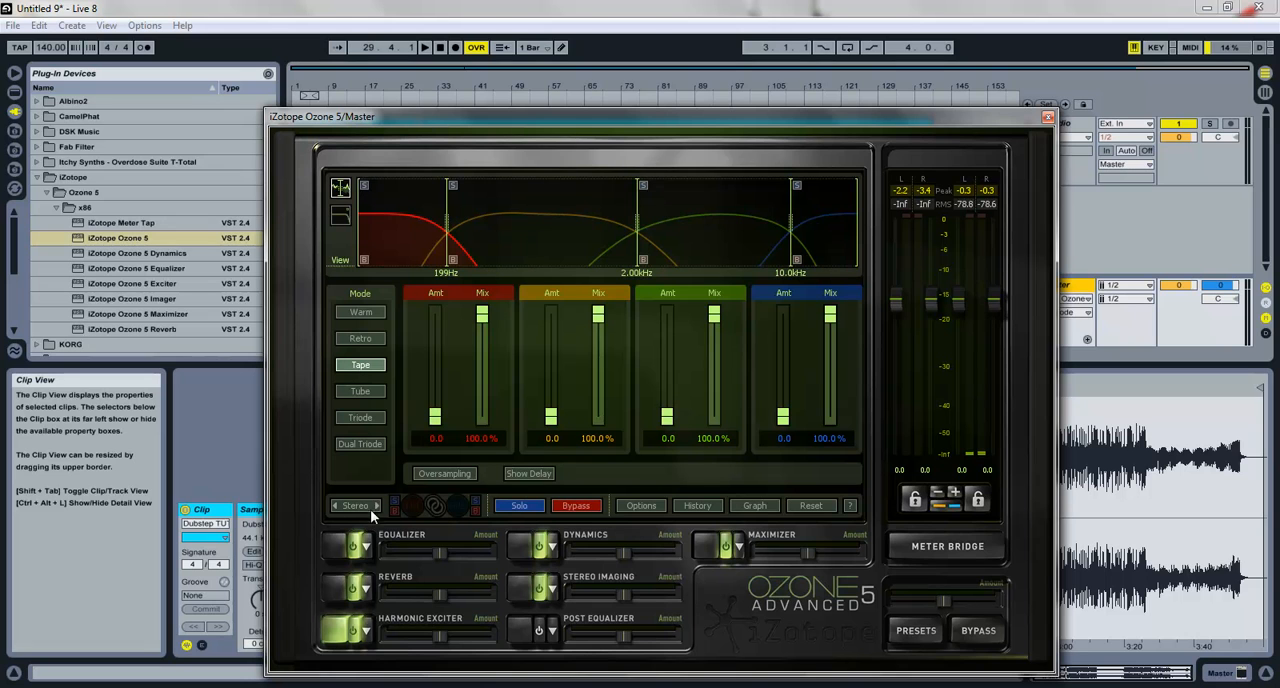
Step: Solo the exciter's lowest band during playback and set its amount to 0.4
{"action": "left_click", "coordinate": [365, 185]}
{"action": "key", "text": "space"}
{"action": "mouse_move", "coordinate": [435, 416]}
{"action": "left_mouse_down"}
{"action": "mouse_move", "coordinate": [437, 297]}
{"action": "mouse_move", "coordinate": [435, 424]}
{"action": "left_mouse_up"}
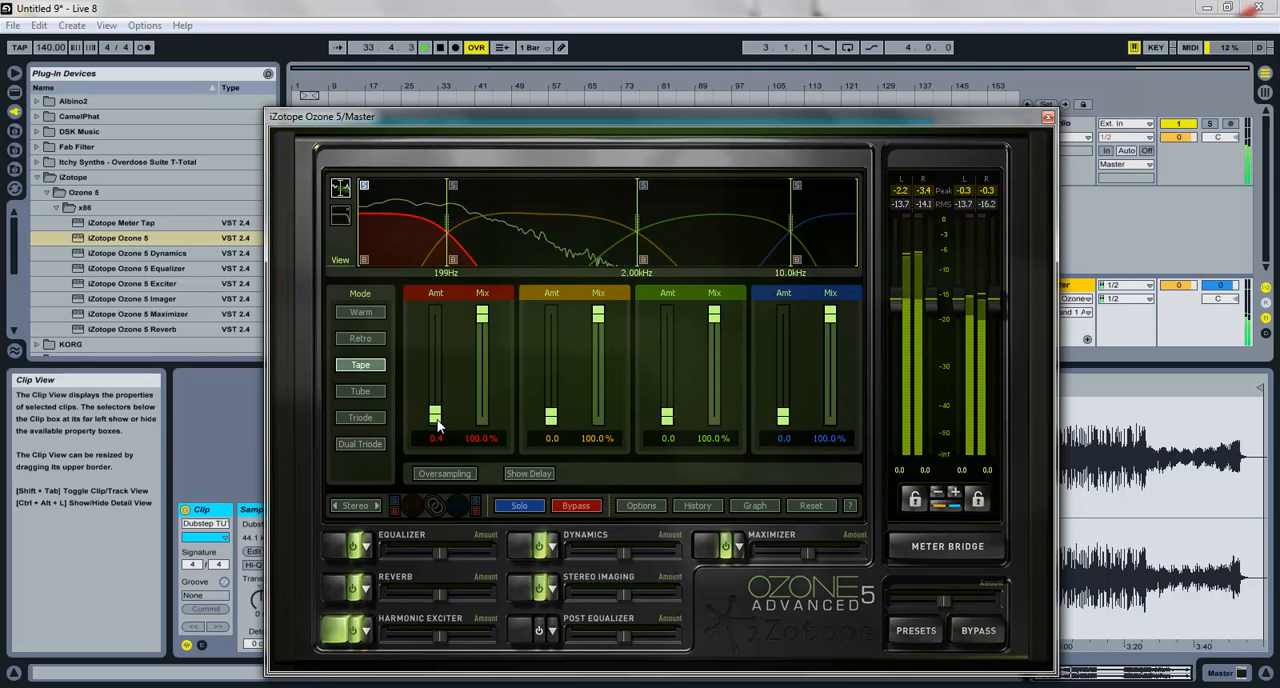
{"action": "key", "text": "space"}
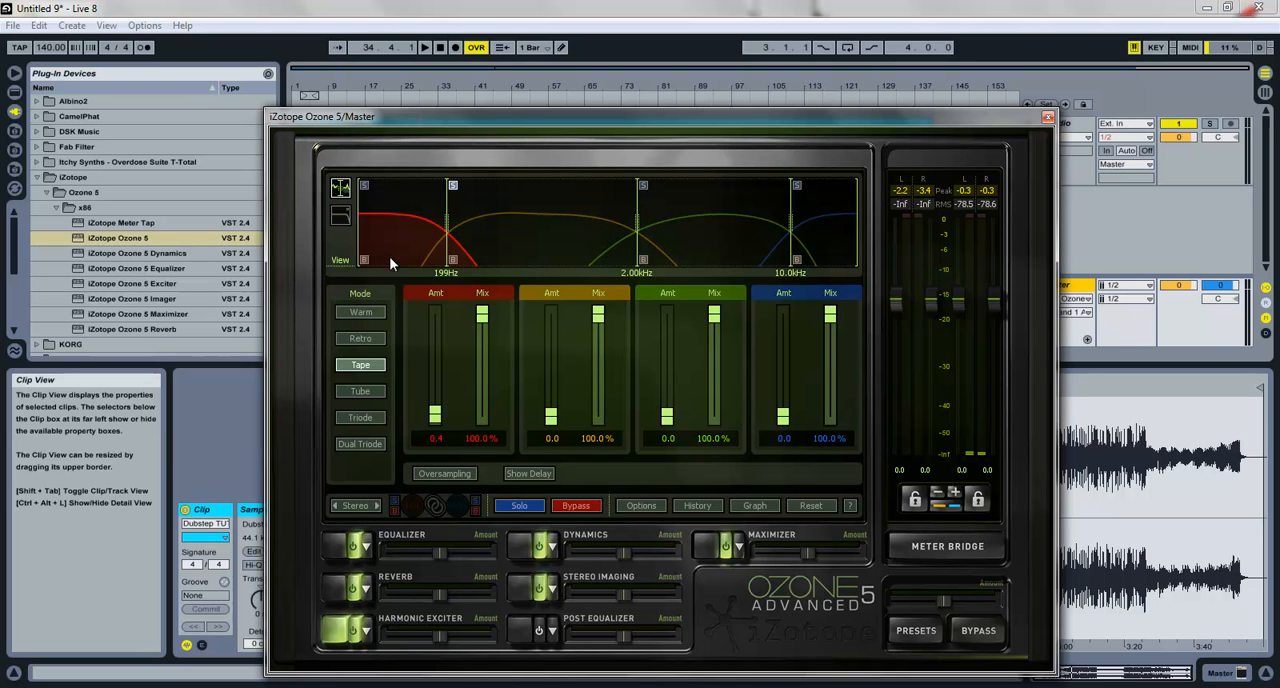
Step: Set the exciter amount of band 2 to 0.4 and audition band 3, leaving its amount at 0.0
{"action": "mouse_move", "coordinate": [551, 415]}
{"action": "left_mouse_down"}
{"action": "mouse_move", "coordinate": [549, 314]}
{"action": "mouse_move", "coordinate": [552, 418]}
{"action": "left_mouse_up"}
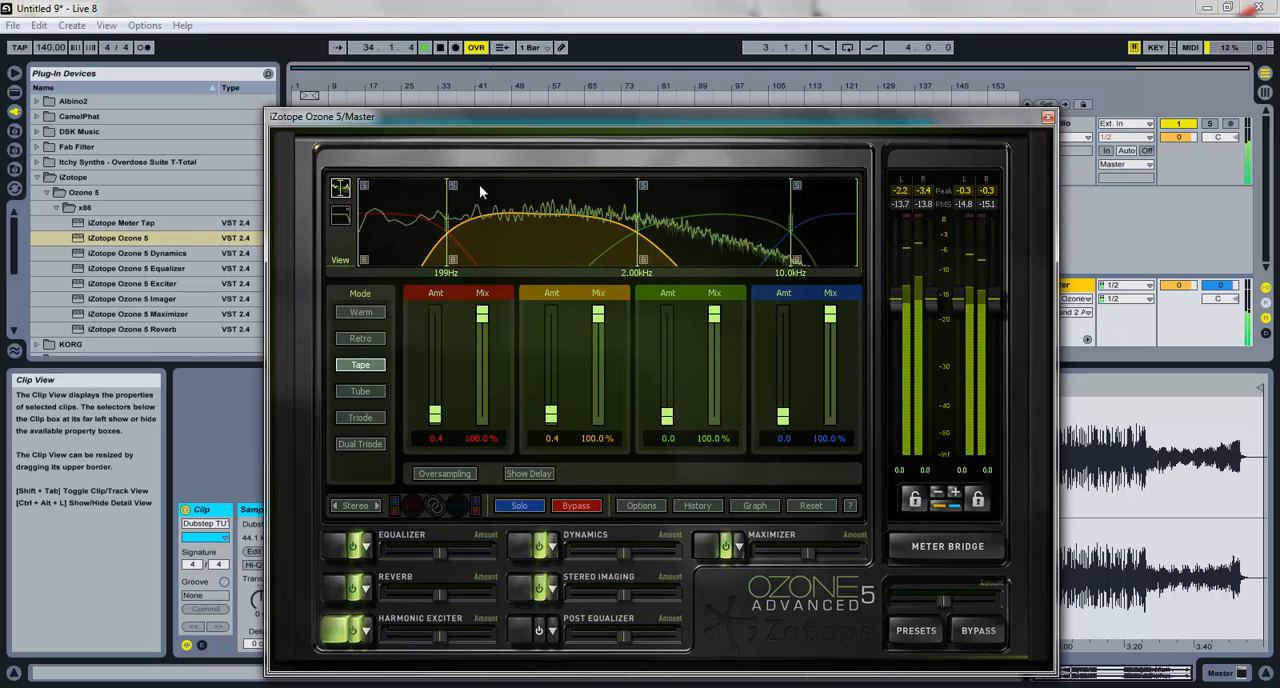
{"action": "mouse_move", "coordinate": [667, 415]}
{"action": "left_mouse_down"}
{"action": "mouse_move", "coordinate": [655, 308]}
{"action": "mouse_move", "coordinate": [667, 436]}
{"action": "left_mouse_up"}
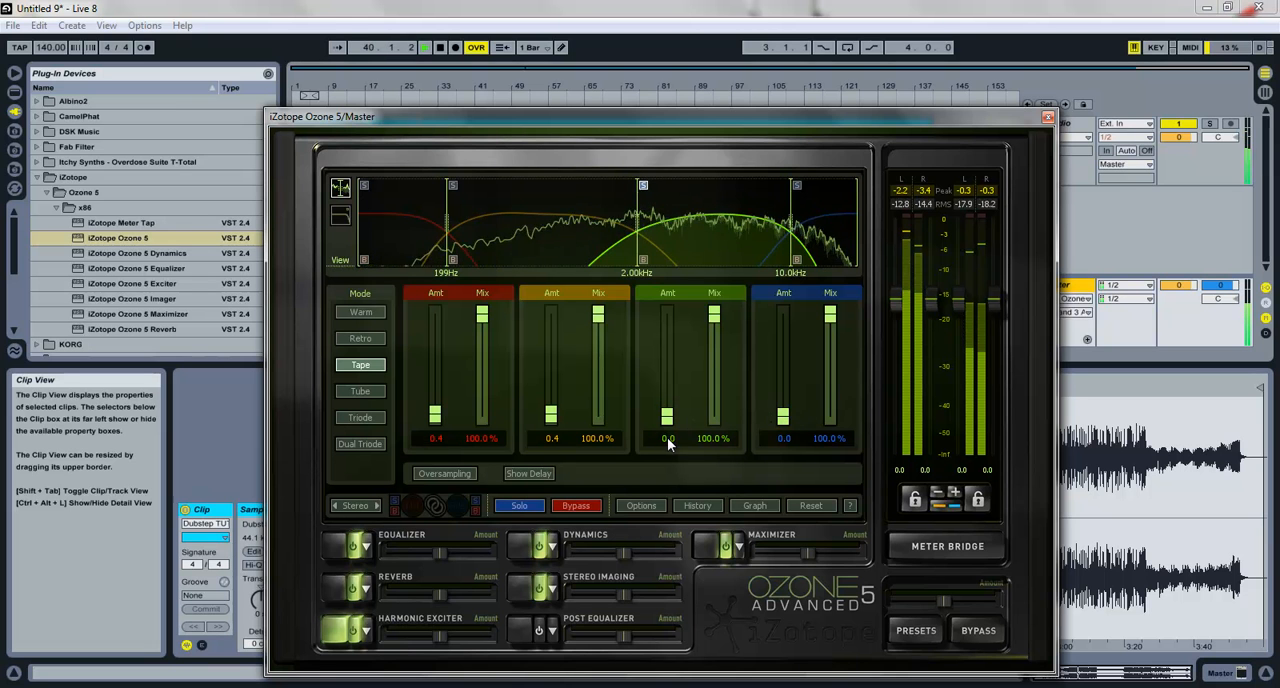
Step: Audition exciter band 4 at 11.5, settle on 0.8, and lower the amount of band 1 to 0.2
{"action": "left_click_drag", "start_coordinate": [779, 419], "coordinate": [781, 342]}
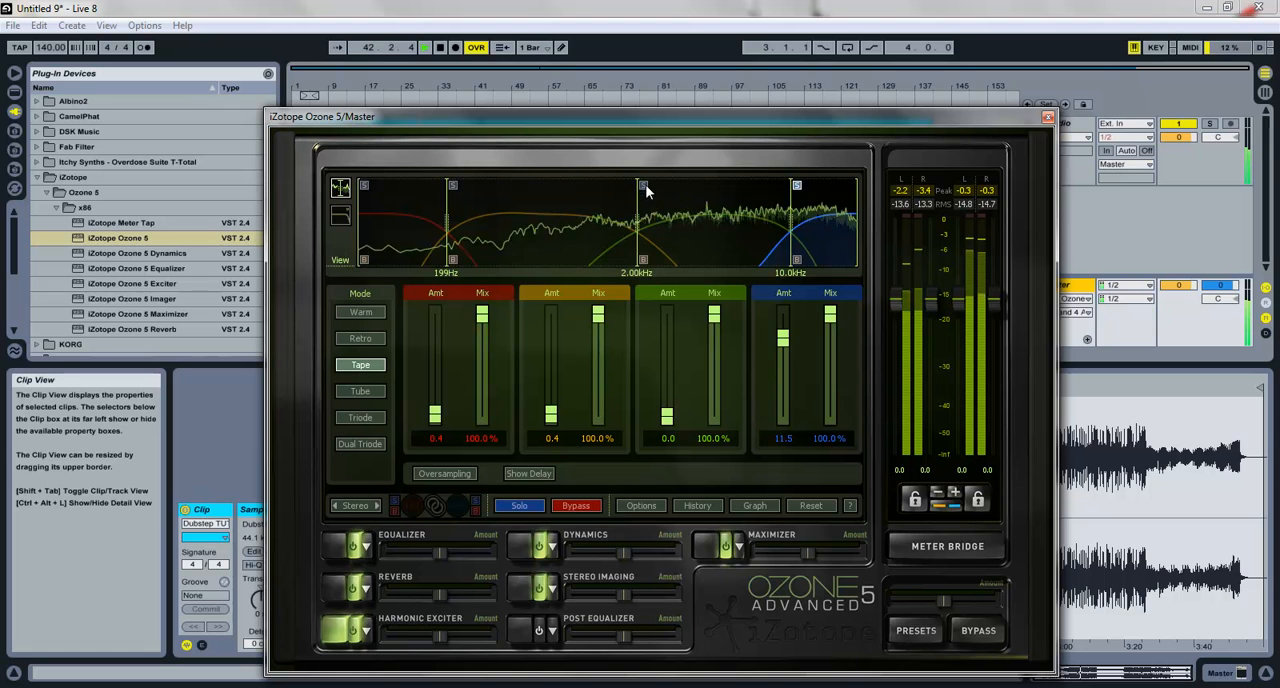
{"action": "left_click_drag", "start_coordinate": [783, 340], "coordinate": [784, 422]}
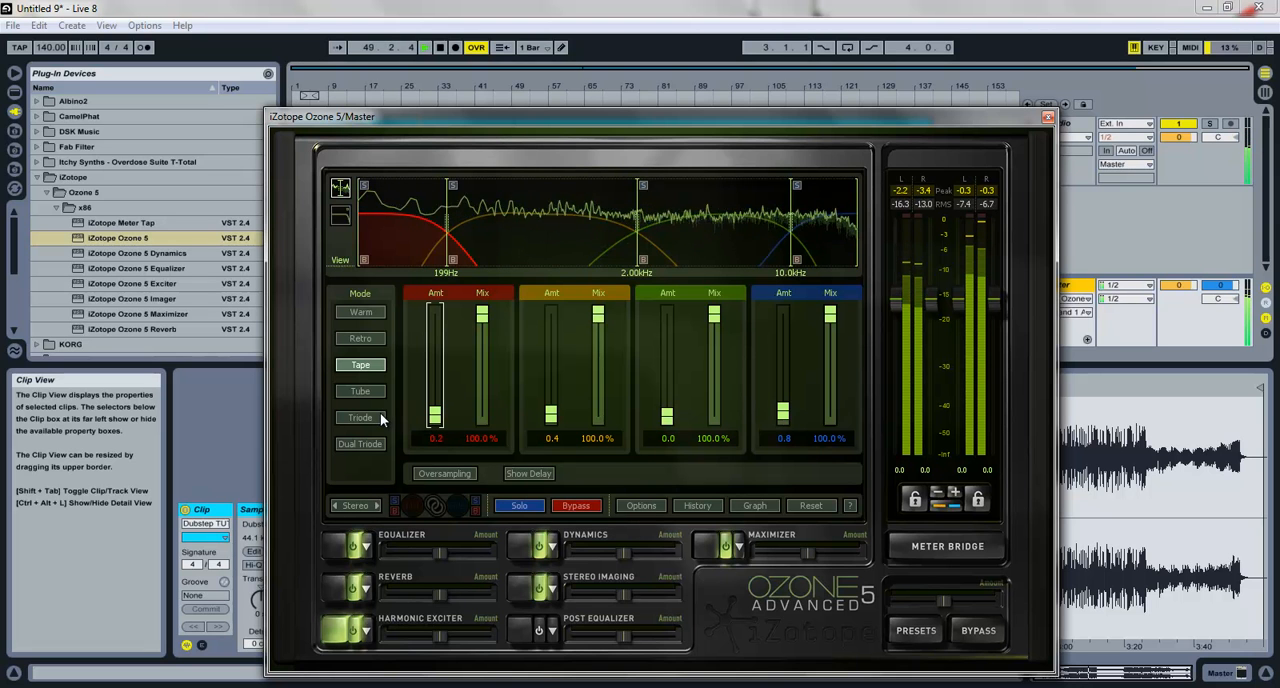
{"action": "key", "text": "space"}
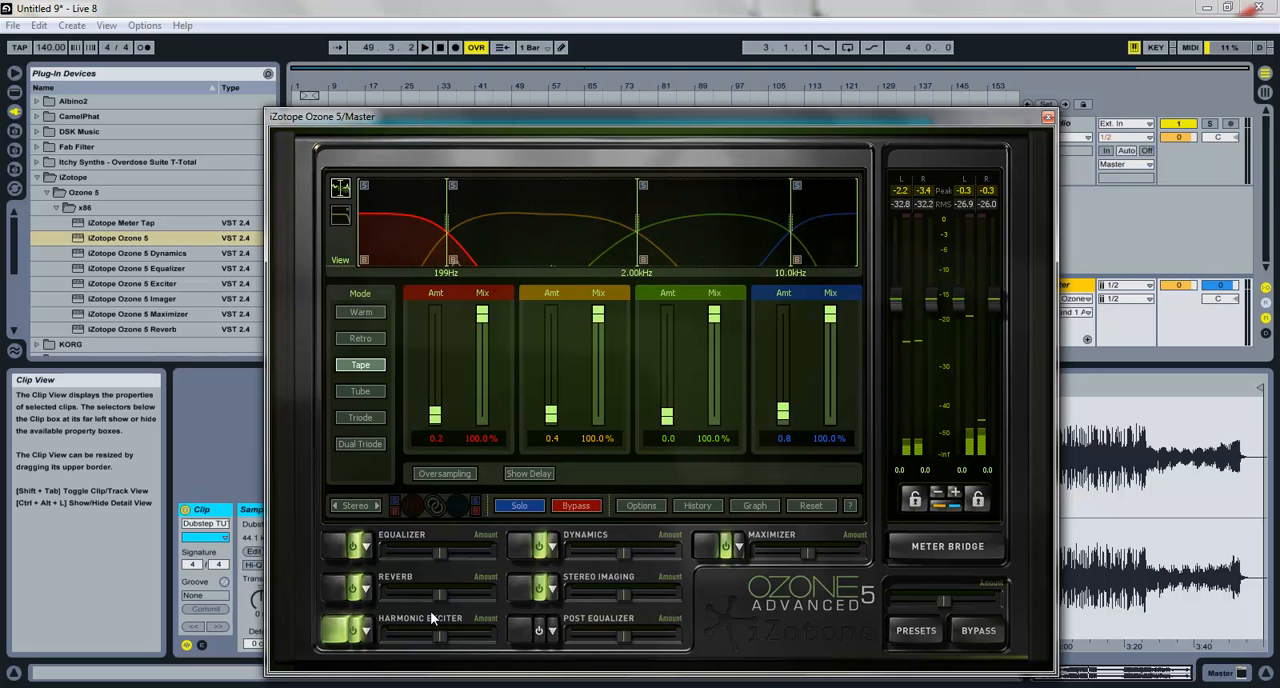
Step: Enable the Post Equalizer, show its bands and disable bell bands 2, 4 and 6
{"action": "left_click", "coordinate": [343, 547]}
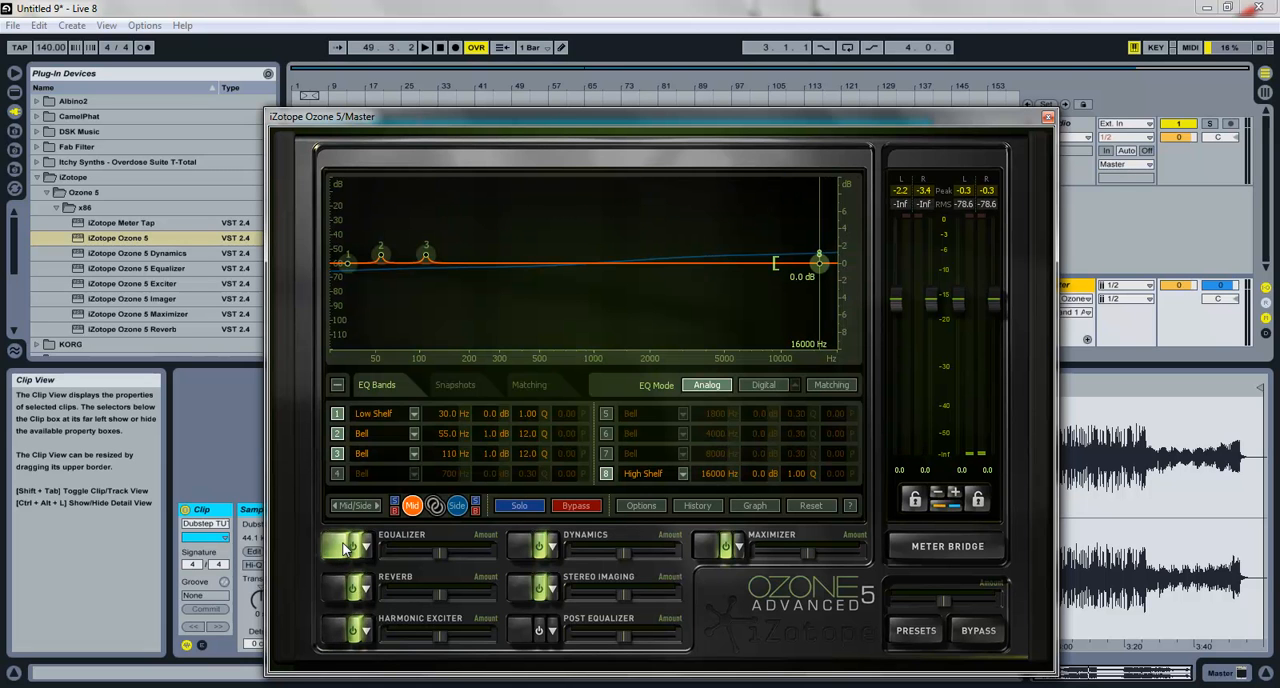
{"action": "left_click", "coordinate": [525, 635]}
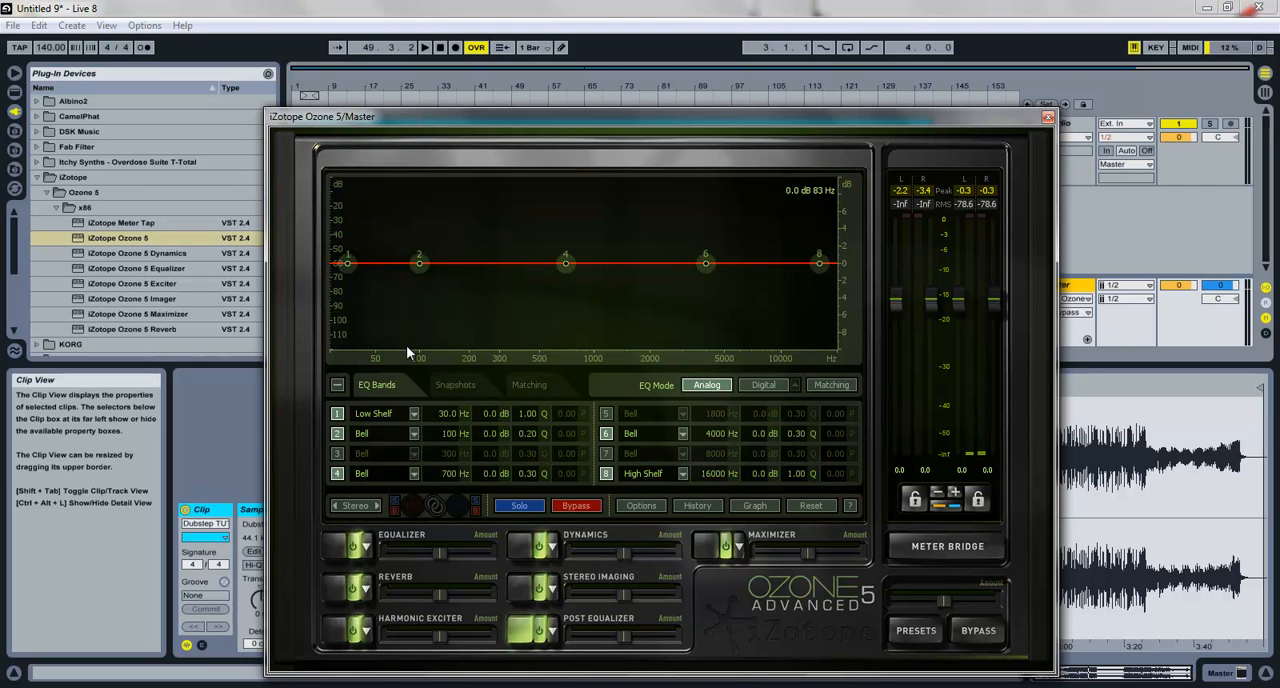
{"action": "left_click", "coordinate": [338, 434]}
{"action": "left_click", "coordinate": [338, 473]}
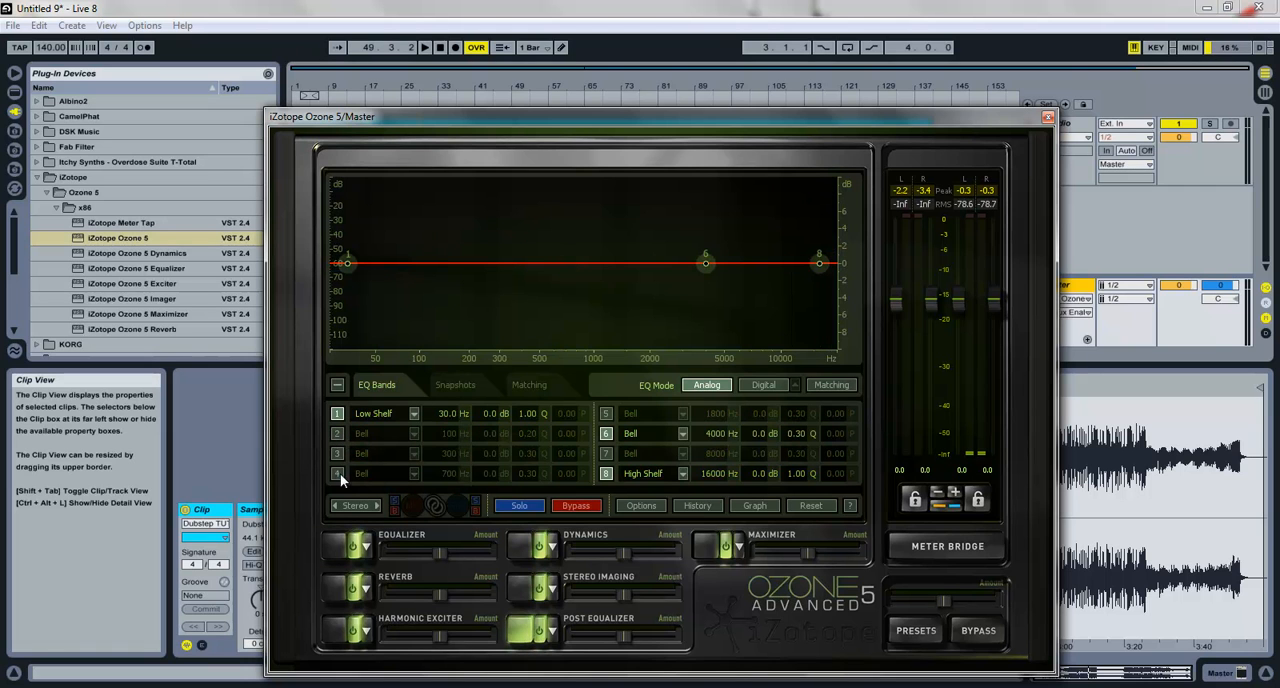
{"action": "left_click", "coordinate": [606, 434]}
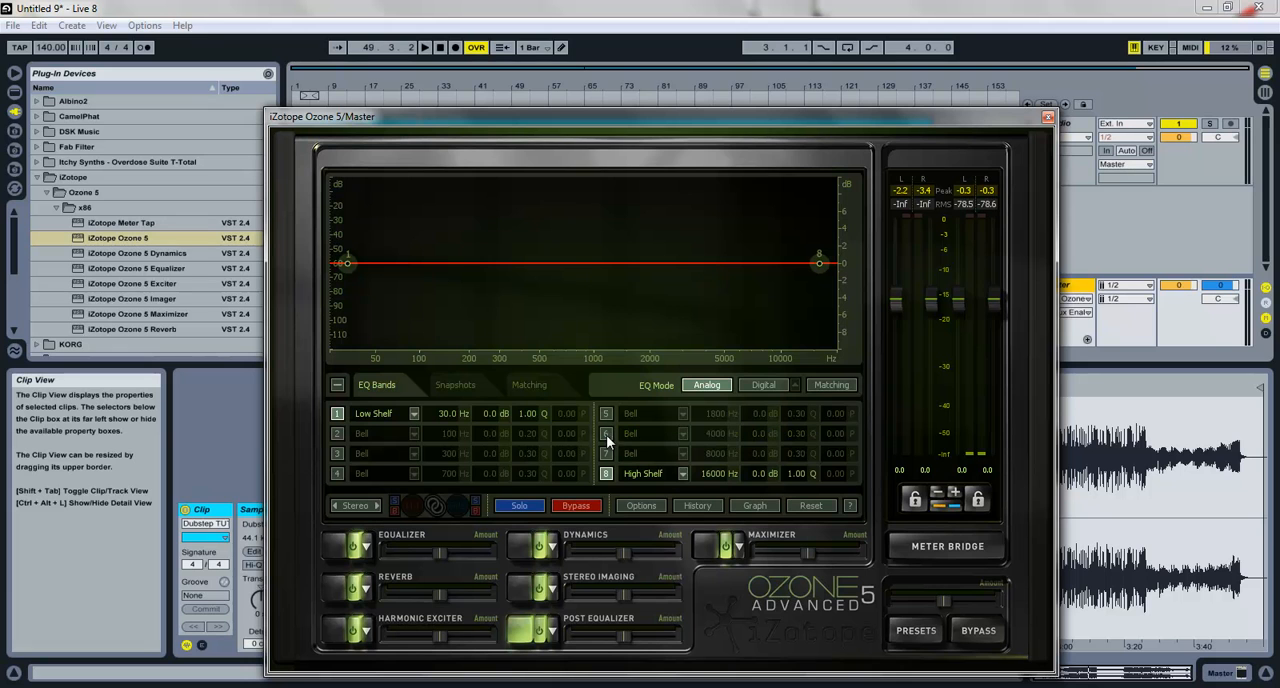
Step: Change Post Equalizer band 1 to a flat highpass filter
{"action": "left_click", "coordinate": [362, 414]}
{"action": "mouse_move", "coordinate": [380, 466]}
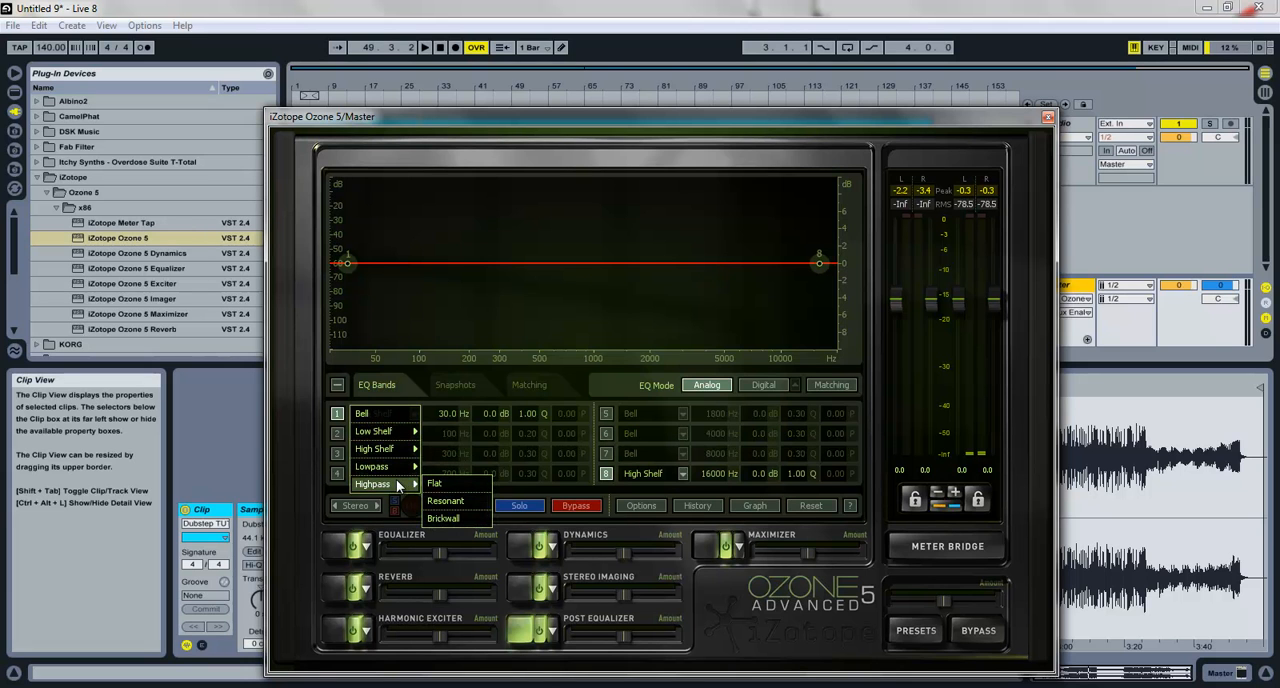
{"action": "left_click", "coordinate": [431, 484]}
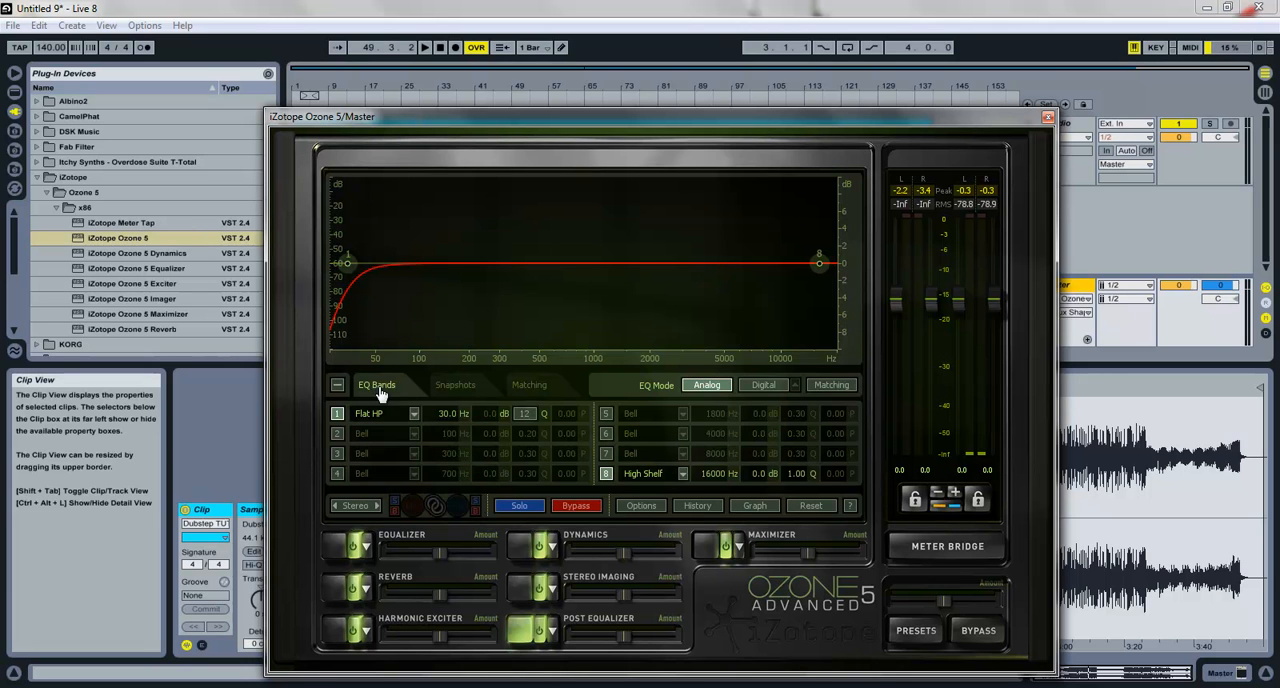
Step: Set Post Equalizer band 1 to 25 Hz and make band 8 a flat lowpass at 20000 Hz
{"action": "double_click", "coordinate": [447, 419]}
{"action": "key", "text": "Return"}
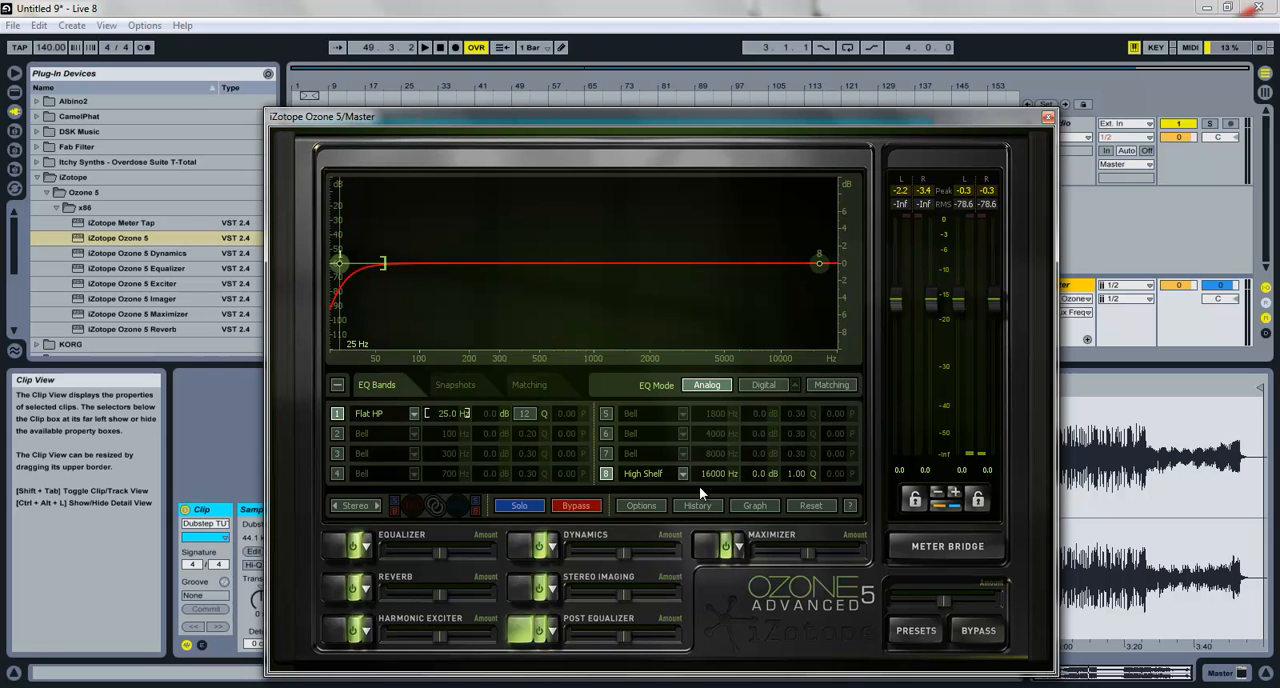
{"action": "left_click", "coordinate": [675, 476]}
{"action": "mouse_move", "coordinate": [653, 545]}
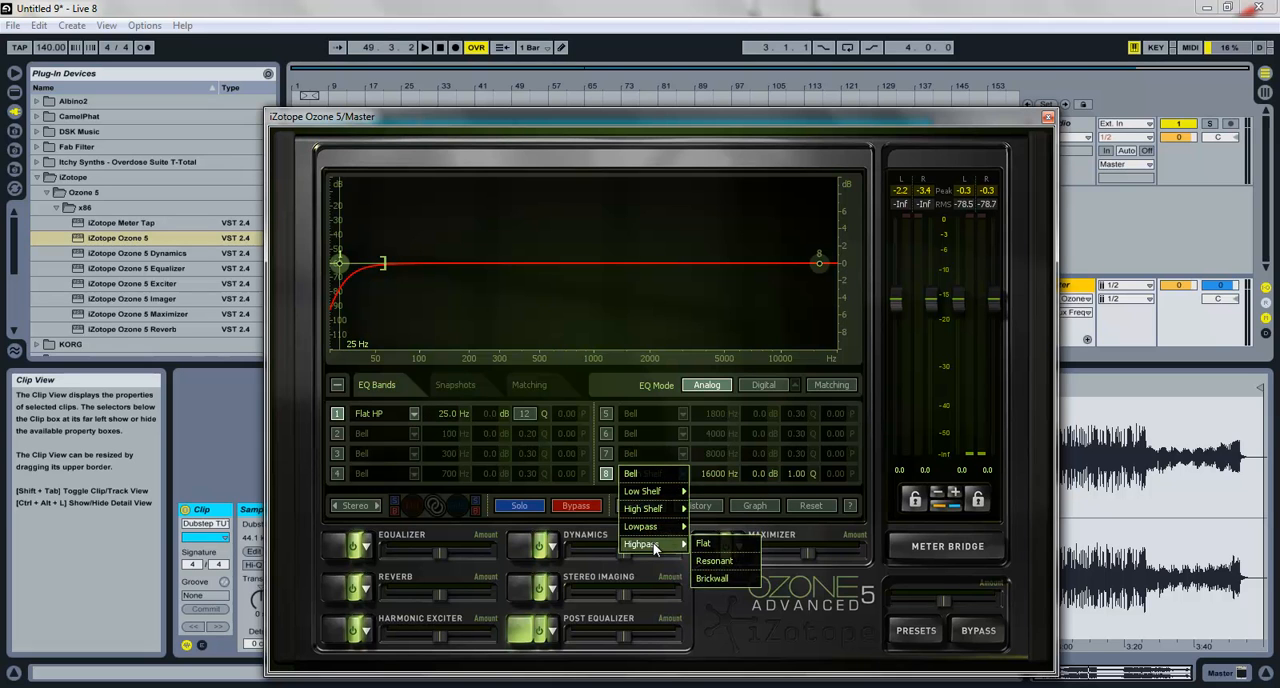
{"action": "left_click", "coordinate": [720, 527]}
{"action": "double_click", "coordinate": [713, 476]}
{"action": "type", "text": "20000"}
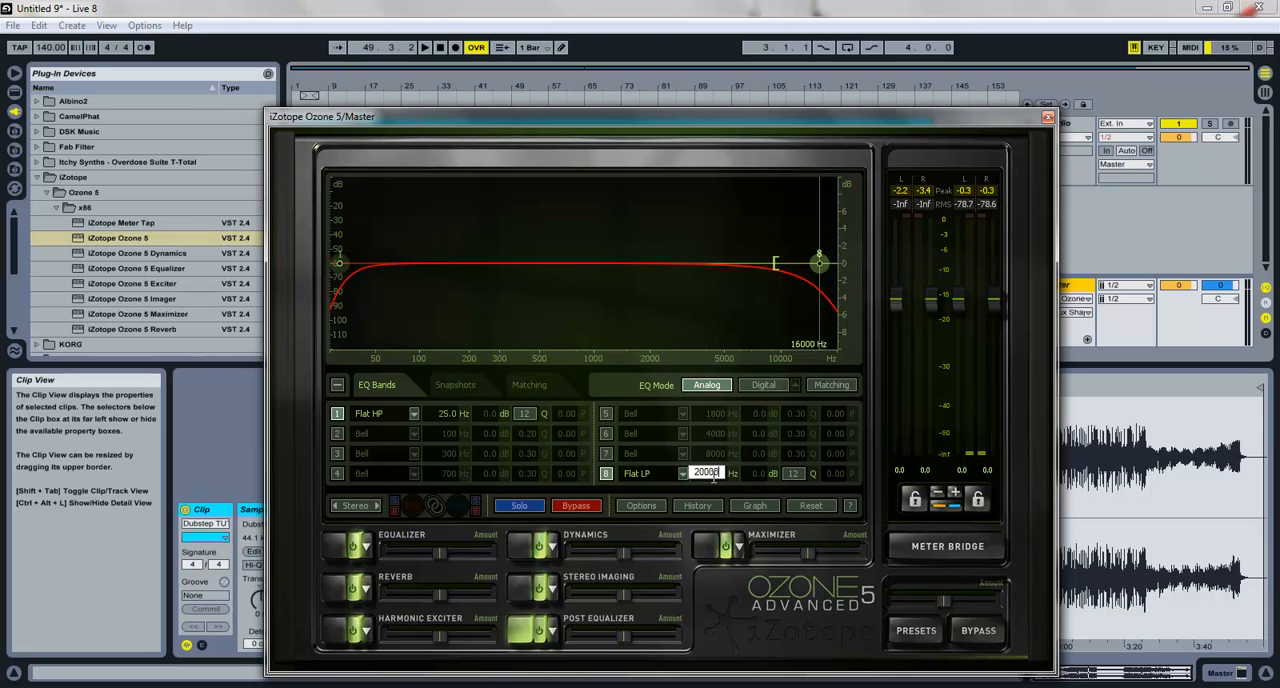
{"action": "key", "text": "Return"}
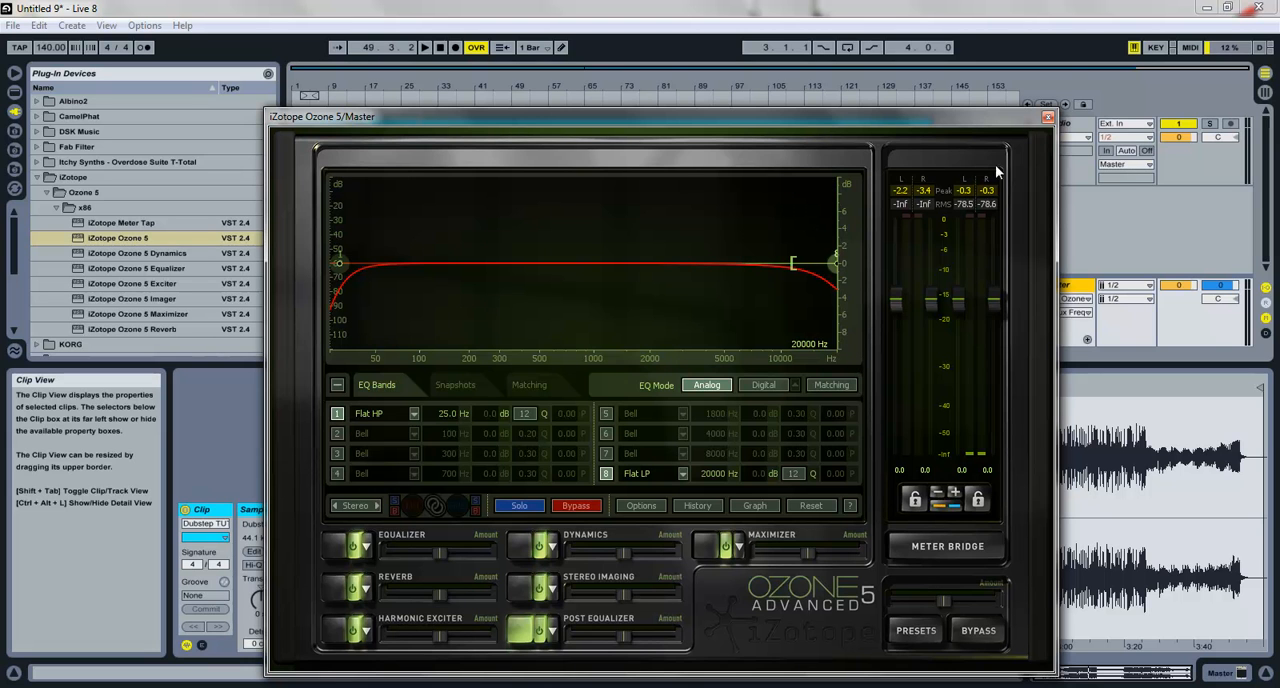
{"action": "left_click", "coordinate": [1048, 118]}
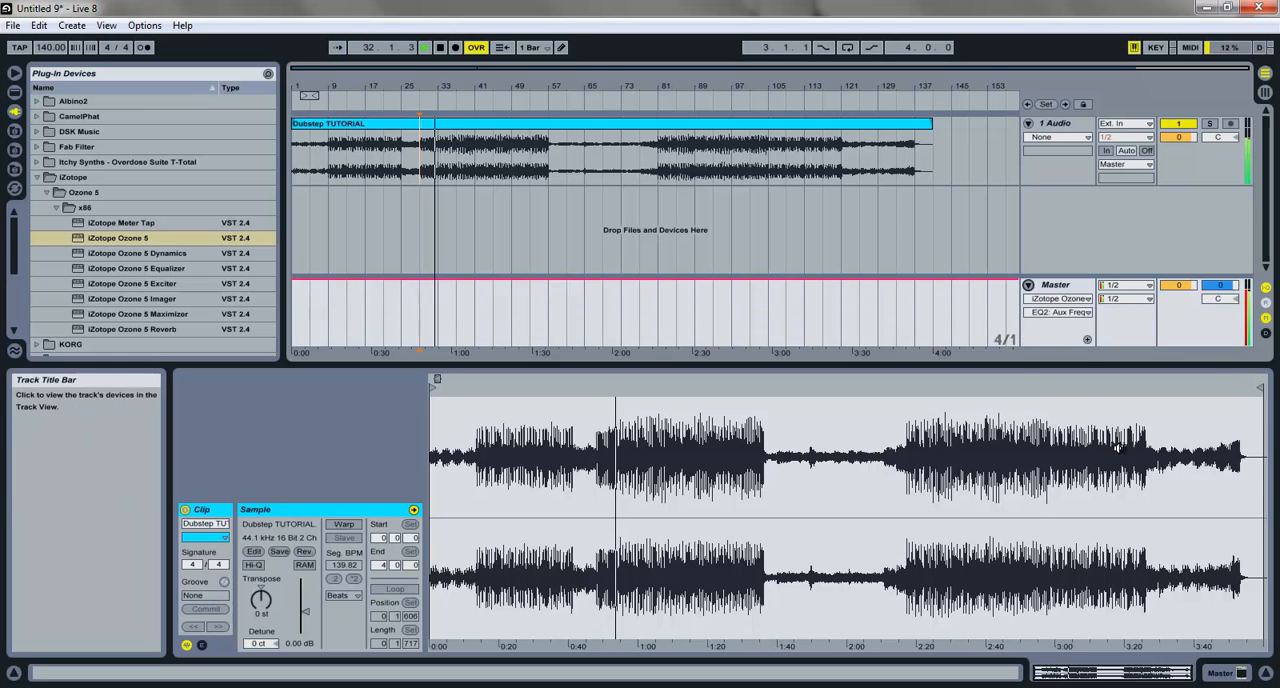
Step: Compare the playing song with the Master track's Ozone 5 device deactivated and activated
{"action": "left_click", "coordinate": [1226, 673]}
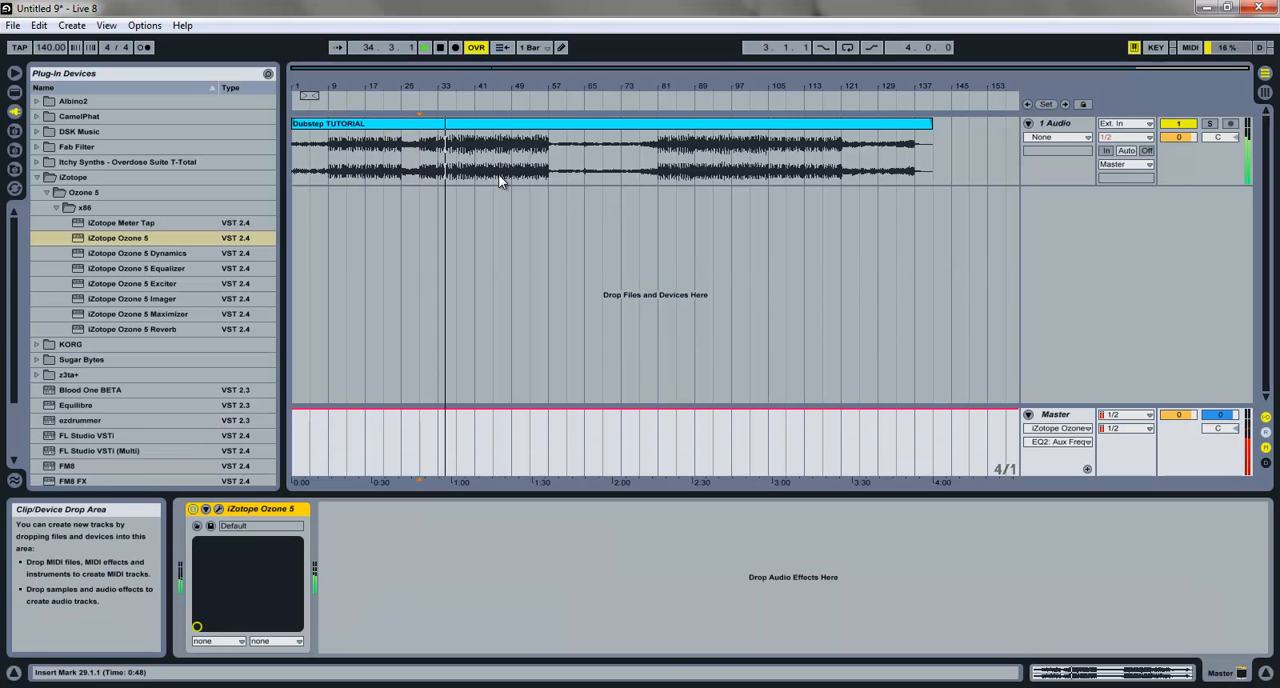
{"action": "left_click", "coordinate": [194, 510]}
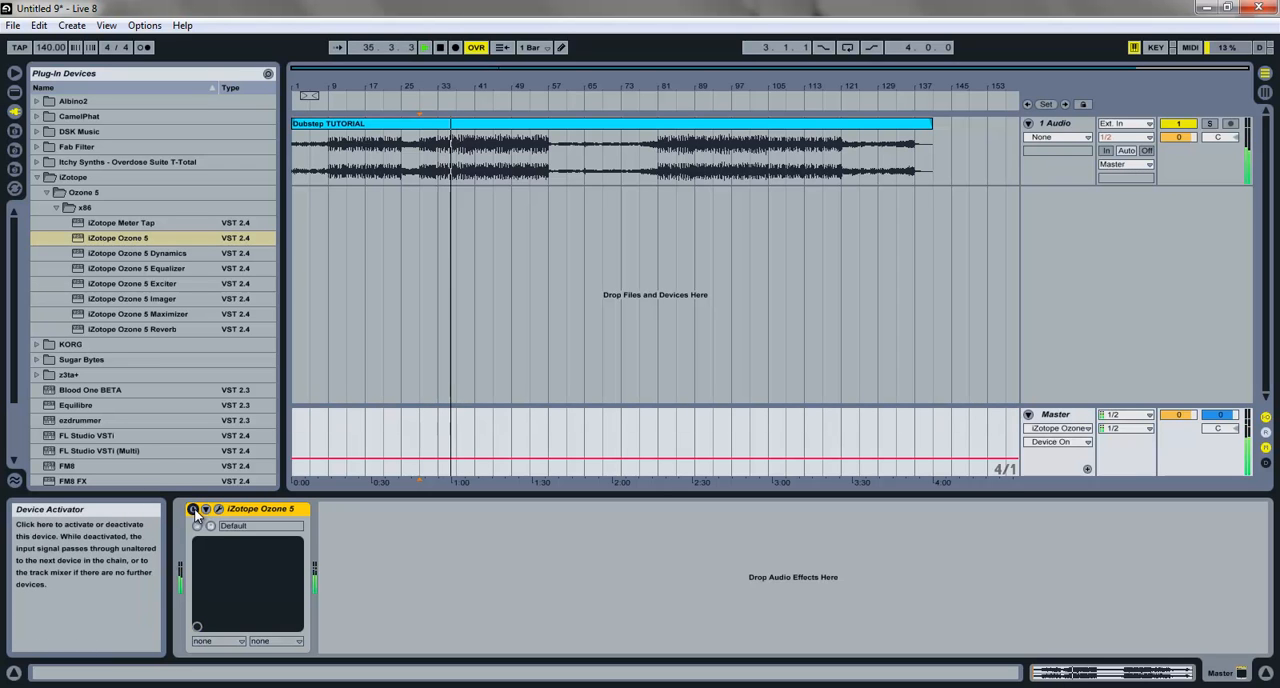
{"action": "left_click", "coordinate": [194, 510]}
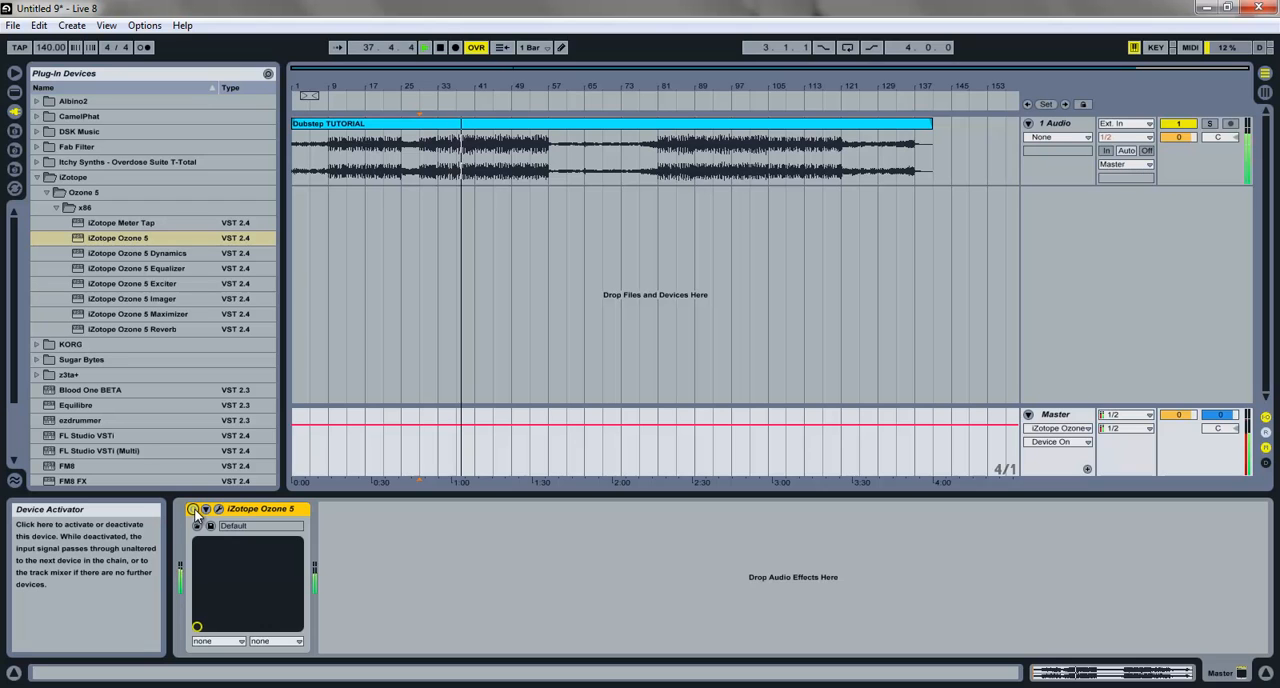
{"action": "left_click", "coordinate": [194, 510]}
{"action": "left_click", "coordinate": [195, 511]}
{"action": "left_click_drag", "start_coordinate": [135, 314], "coordinate": [662, 412]}
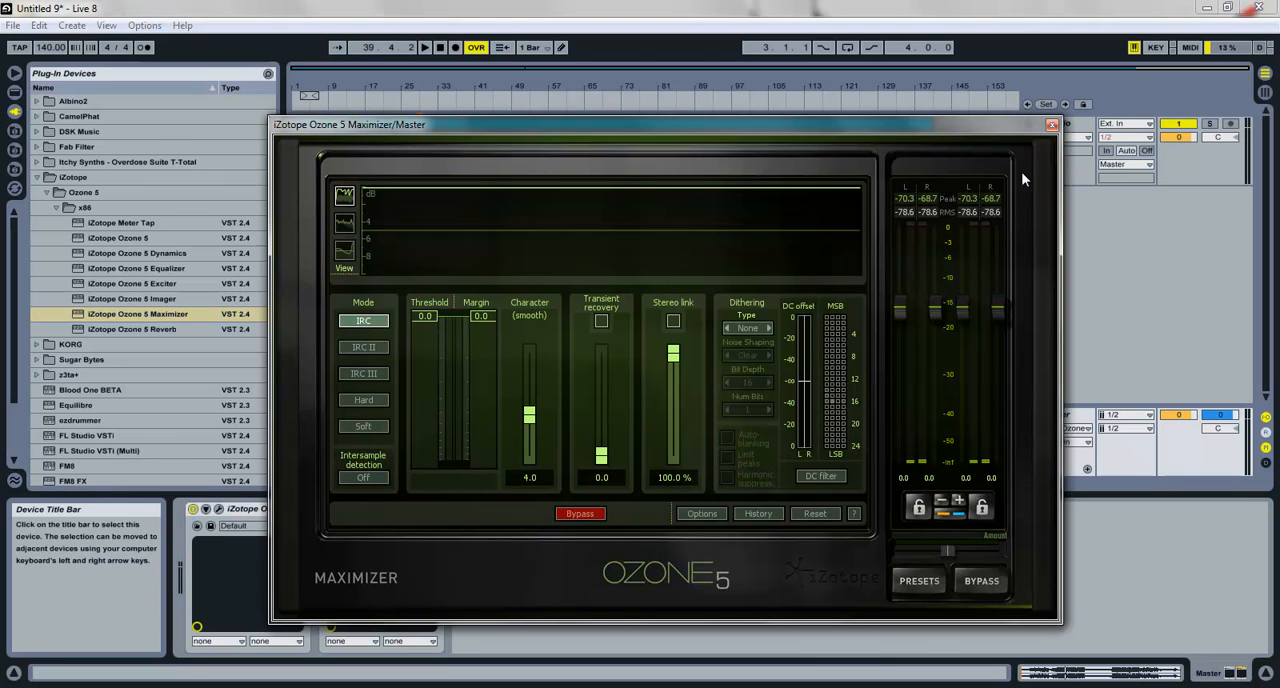
{"action": "left_click", "coordinate": [1053, 128]}
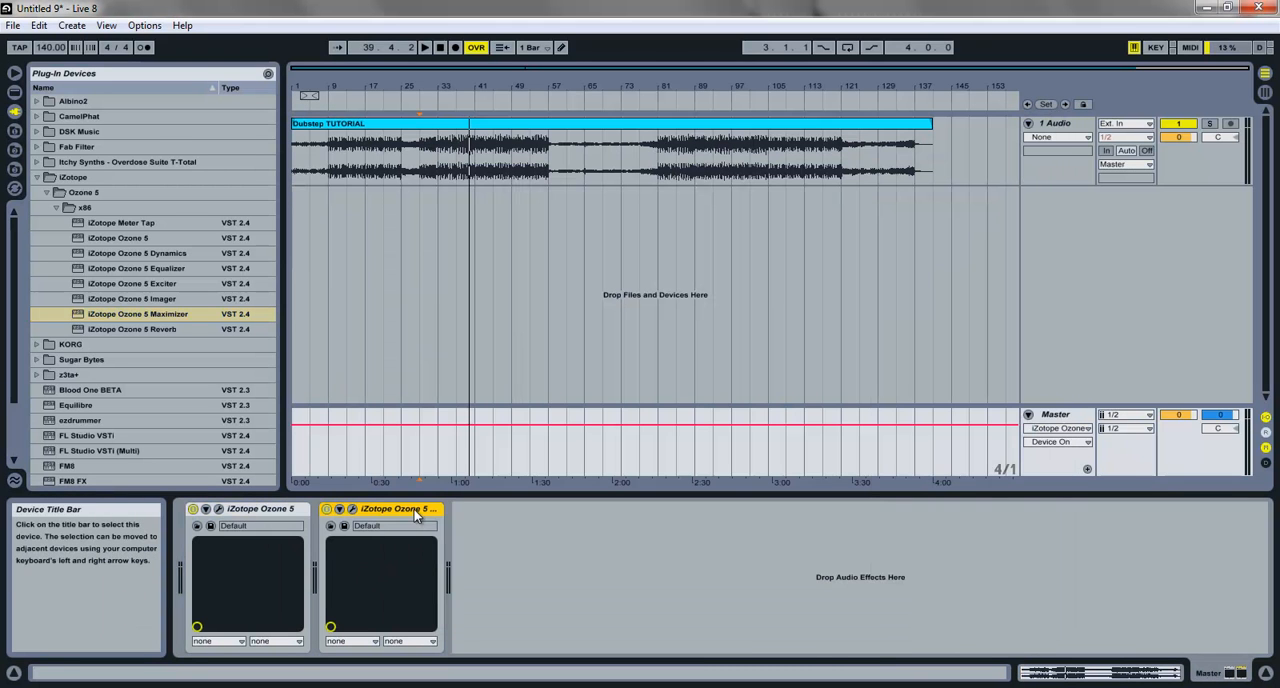
{"action": "key", "text": "Delete"}
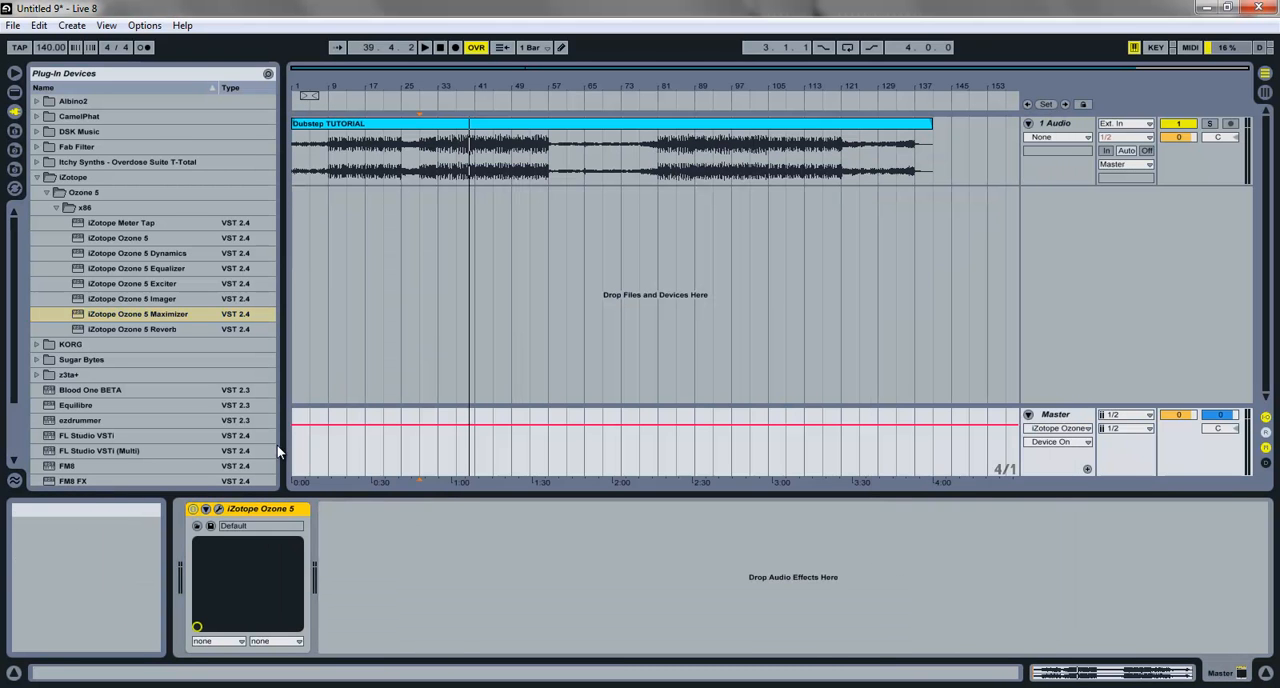
Step: Add Live's Limiter after Ozone 5 on the Master track and set its ceiling to -0.10 dB
{"action": "left_click", "coordinate": [14, 91]}
{"action": "left_click_drag", "start_coordinate": [81, 437], "coordinate": [469, 566]}
{"action": "left_click", "coordinate": [381, 537]}
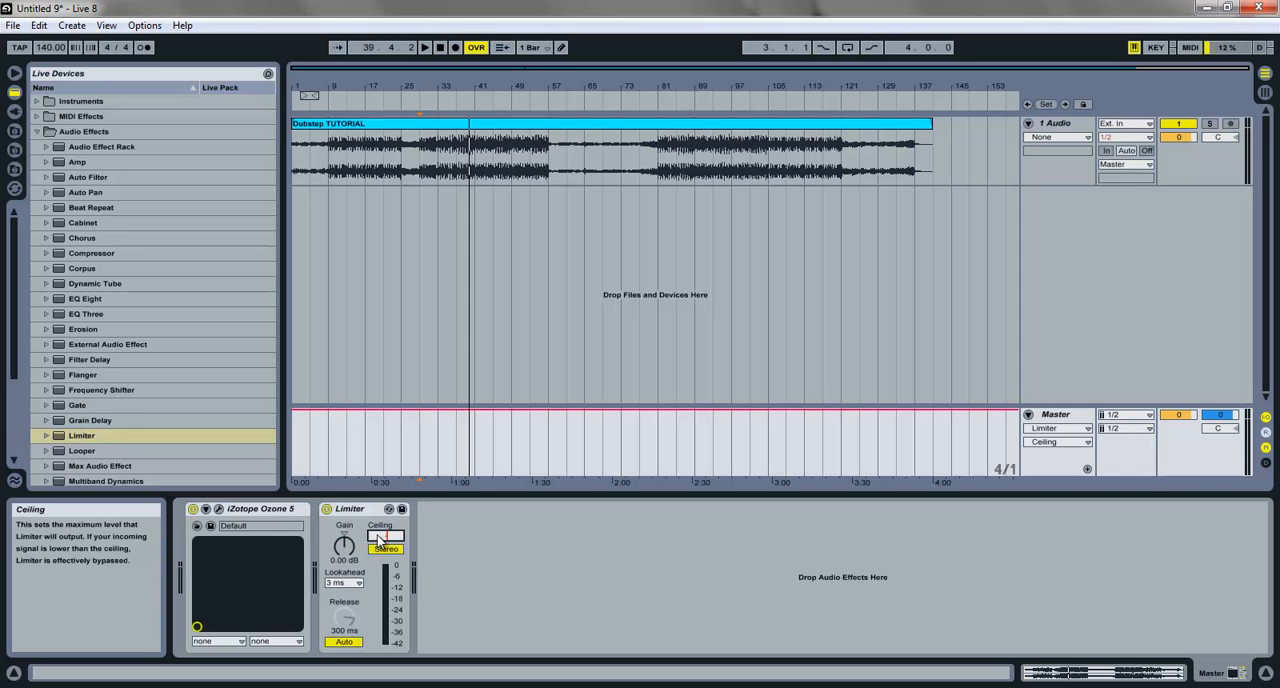
{"action": "key", "text": "Return"}
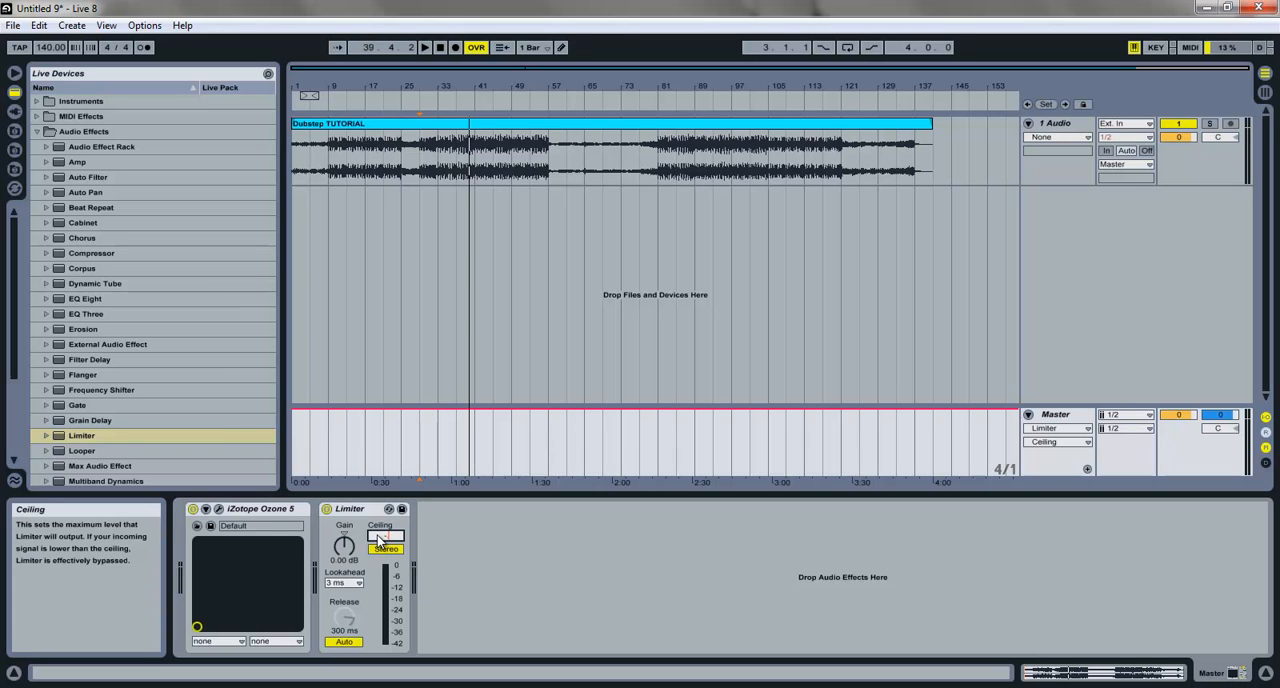
Step: Play the limited song briefly and enlarge the Master track to inspect its level meter
{"action": "key", "text": "space"}
{"action": "key", "text": "space"}
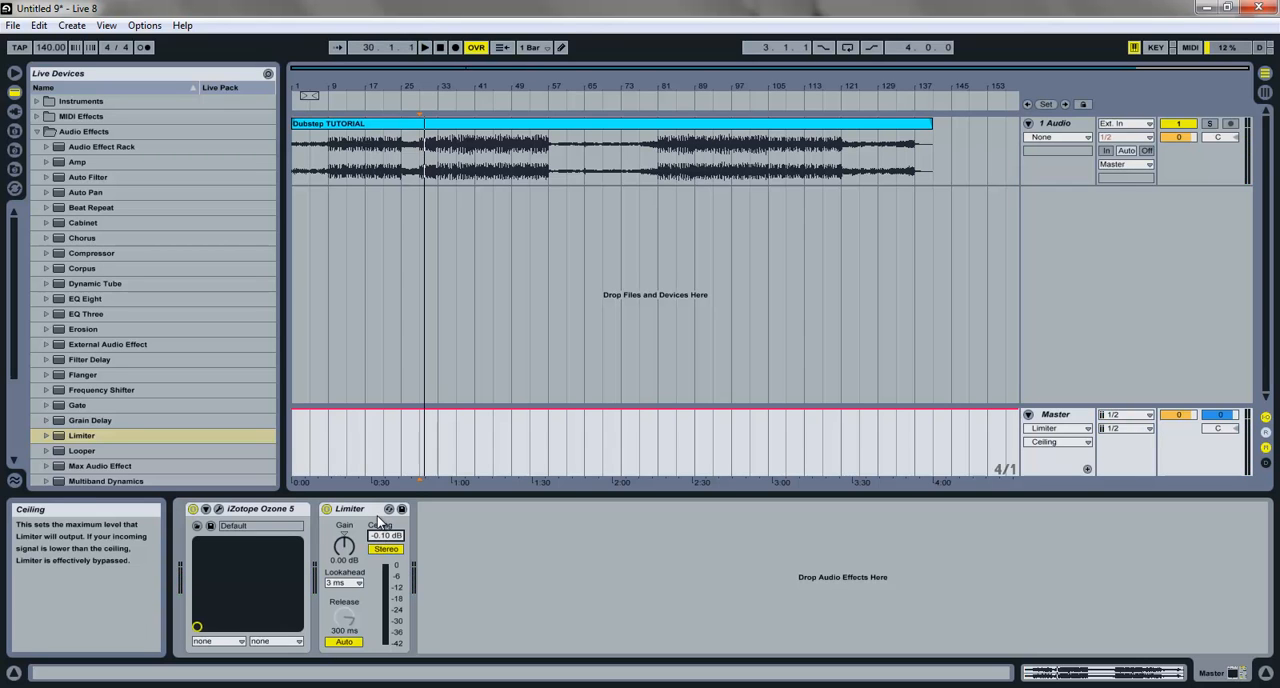
{"action": "left_click", "coordinate": [258, 509]}
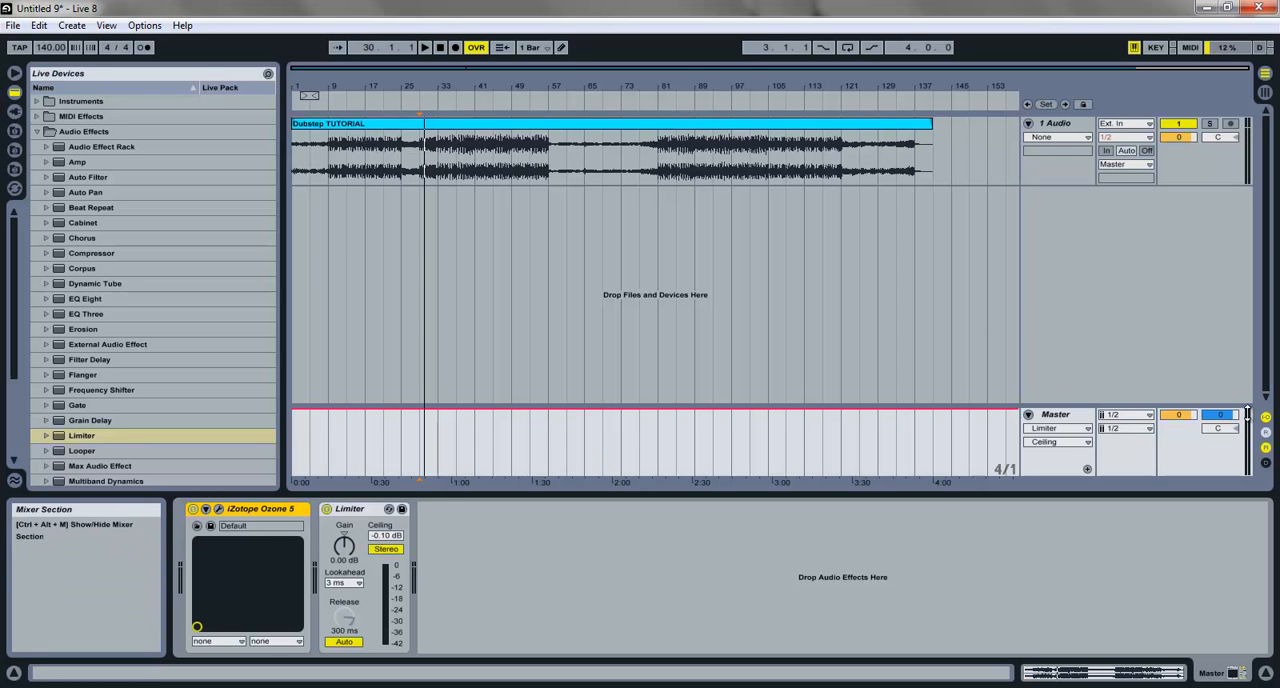
{"action": "left_click_drag", "start_coordinate": [1222, 408], "coordinate": [1215, 354]}
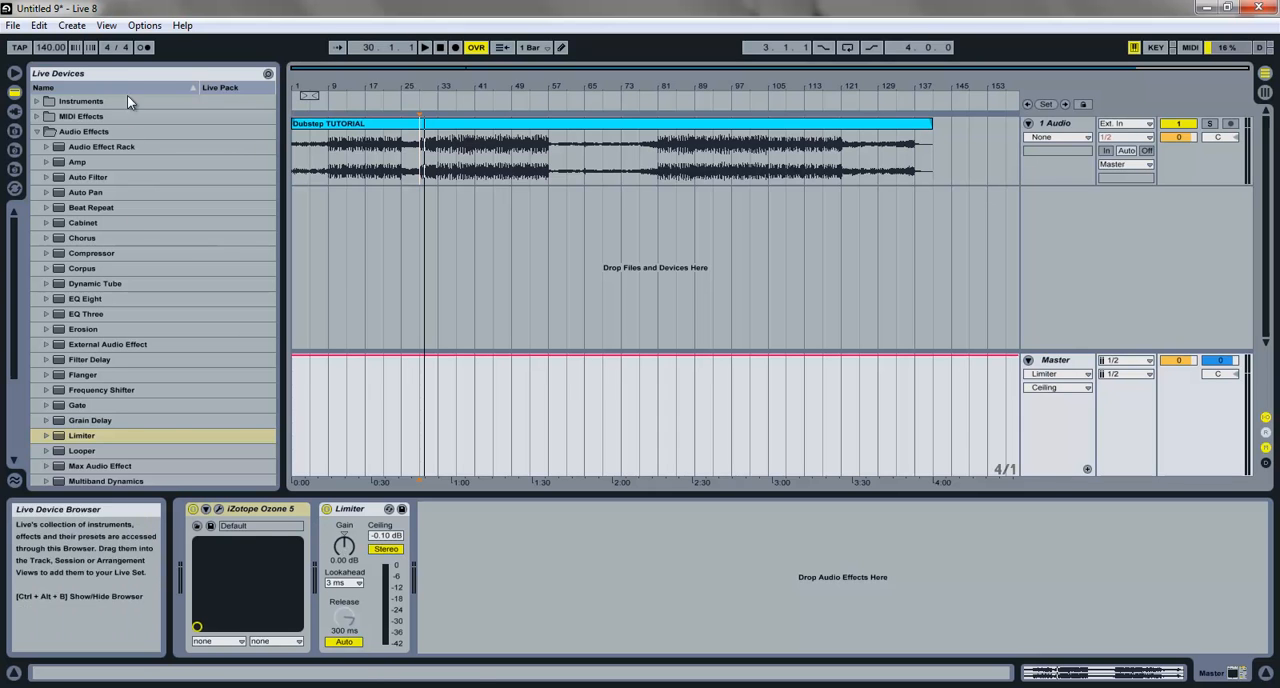
Step: Select the whole Dubstep TUTORIAL clip and export the Master output over that range as a 44100 Hz, 16-bit WAV
{"action": "left_click", "coordinate": [362, 118]}
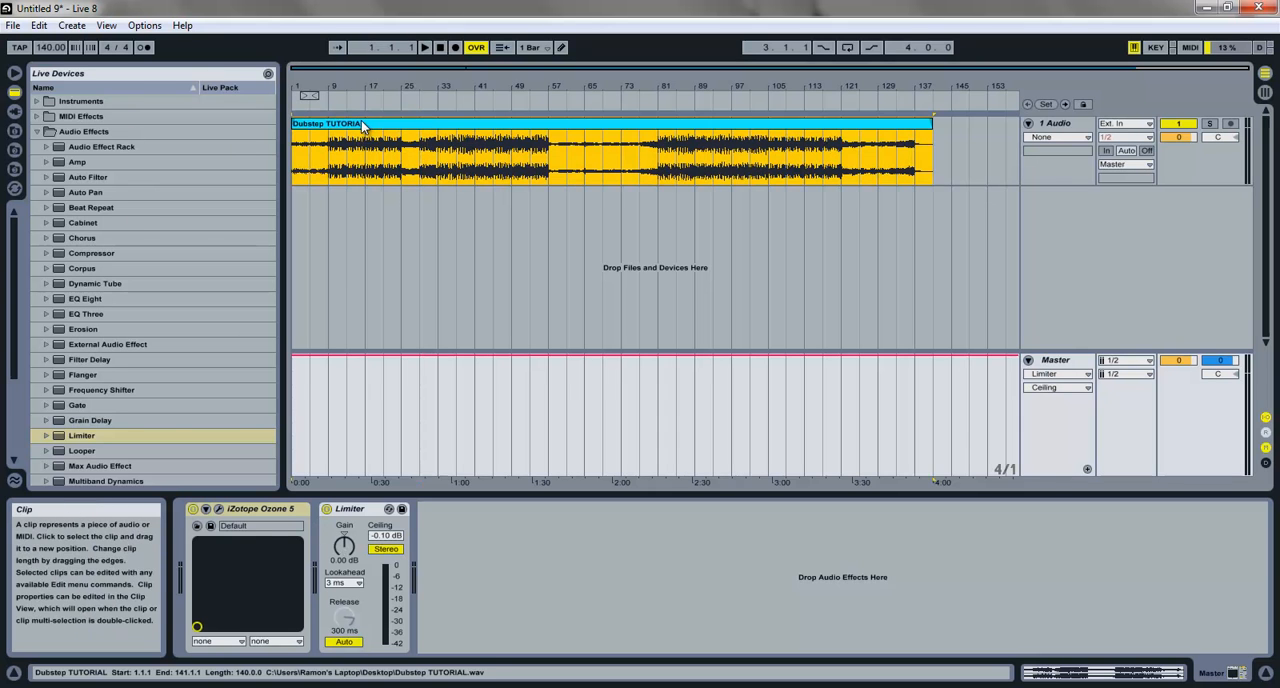
{"action": "left_click", "coordinate": [13, 25]}
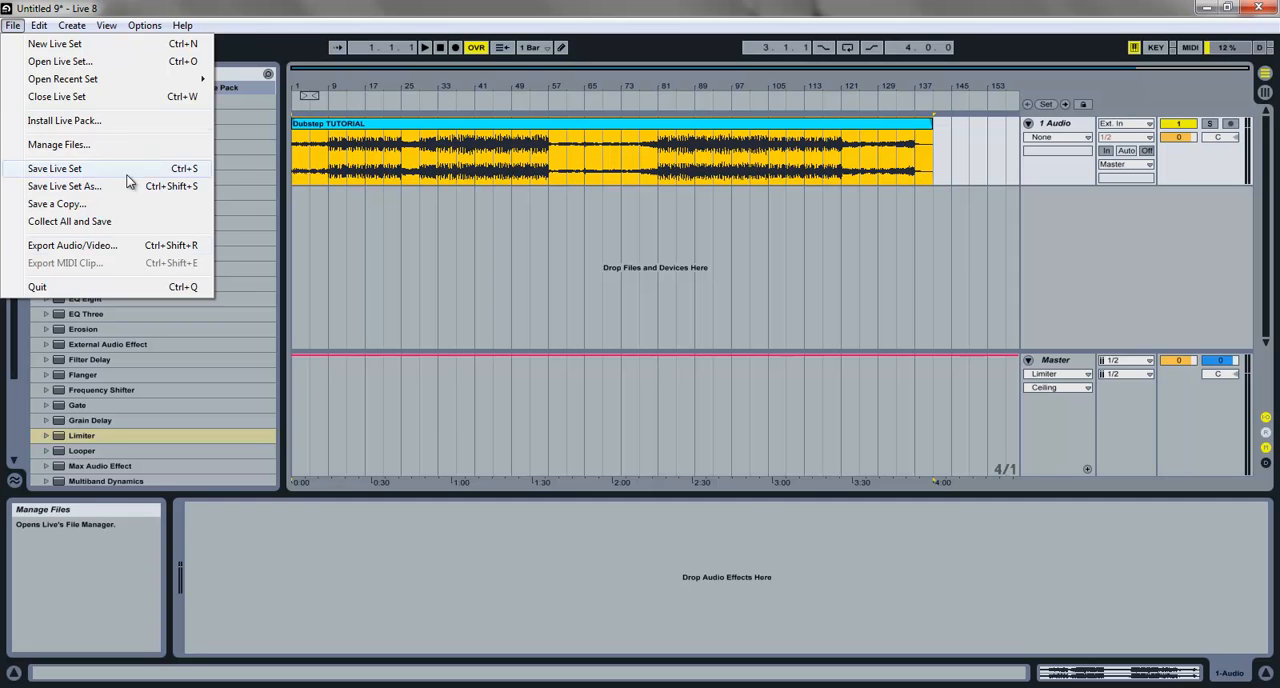
{"action": "left_click", "coordinate": [122, 248]}
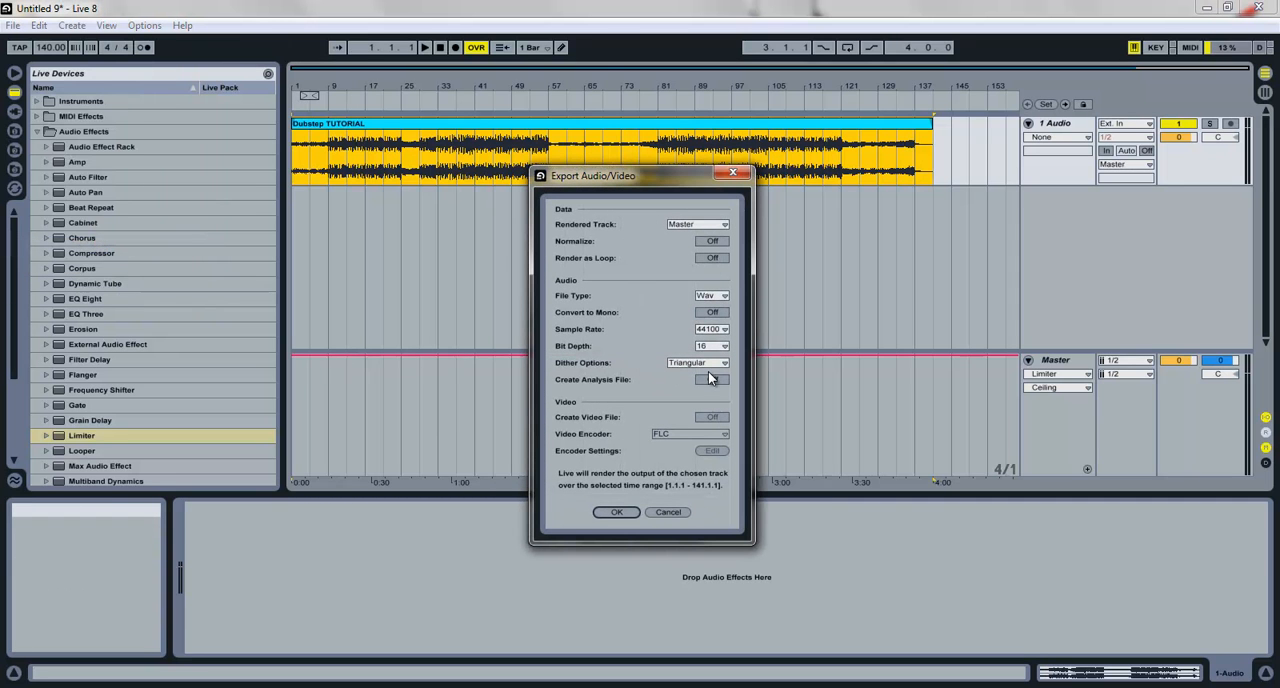
{"action": "left_click", "coordinate": [614, 513]}
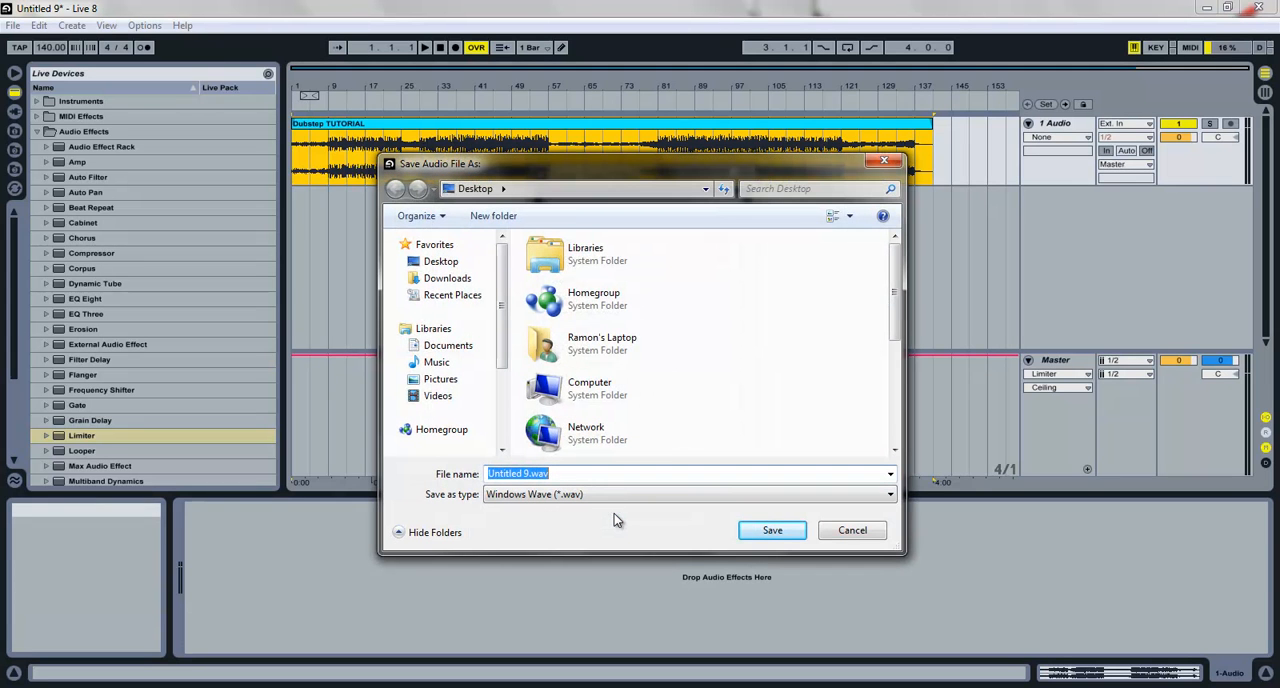
Step: Save the render to the Desktop as Dubstep TUTORIAL (Mastered).wav, replacing the existing file
{"action": "left_click_drag", "start_coordinate": [902, 273], "coordinate": [902, 395]}
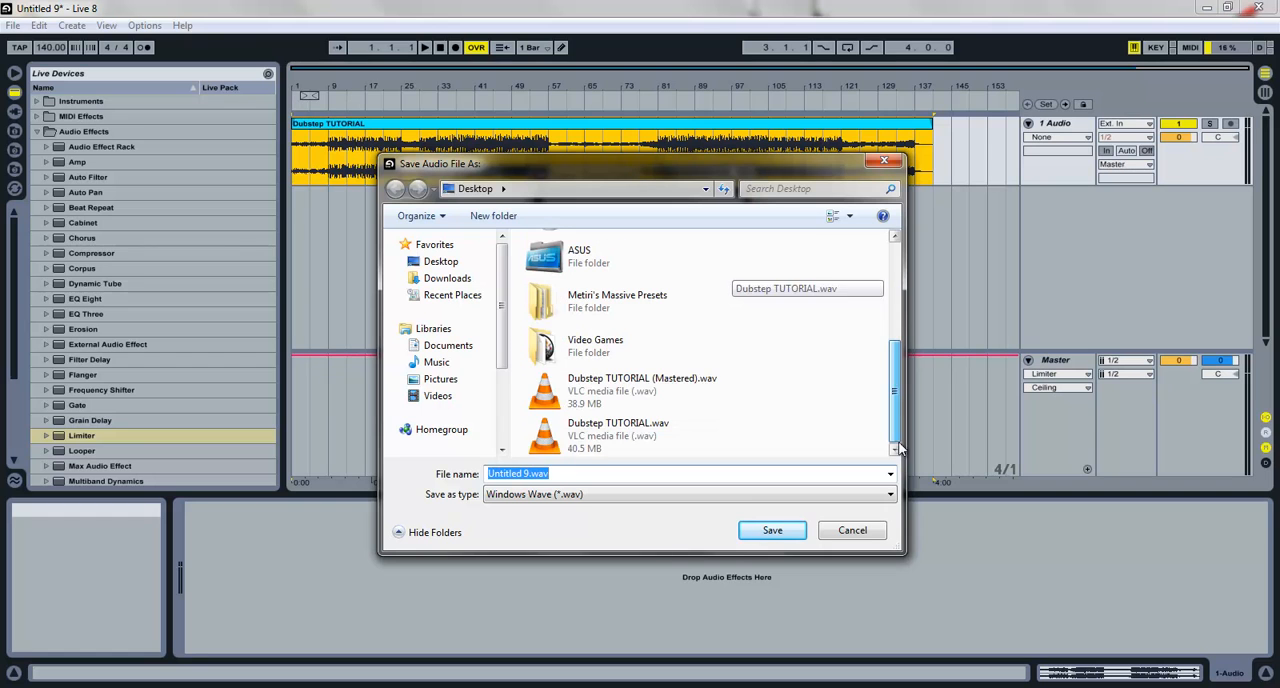
{"action": "left_click", "coordinate": [654, 392]}
{"action": "left_click", "coordinate": [755, 538]}
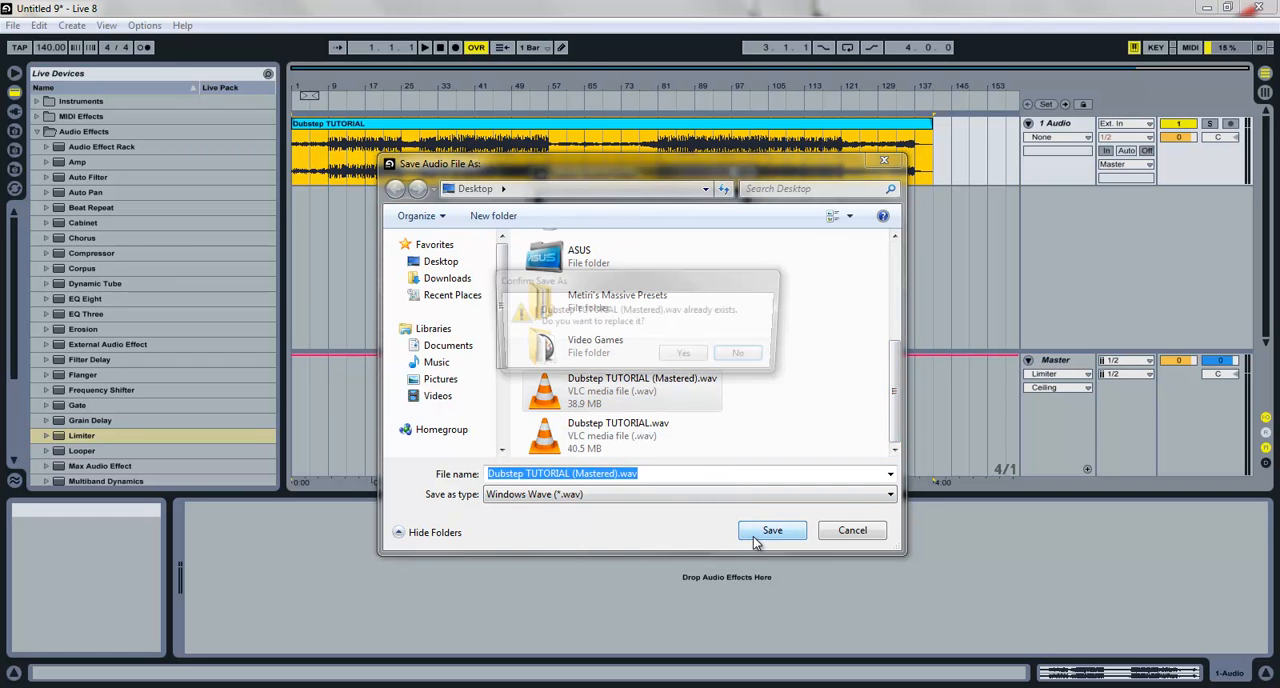
{"action": "left_click", "coordinate": [688, 358]}
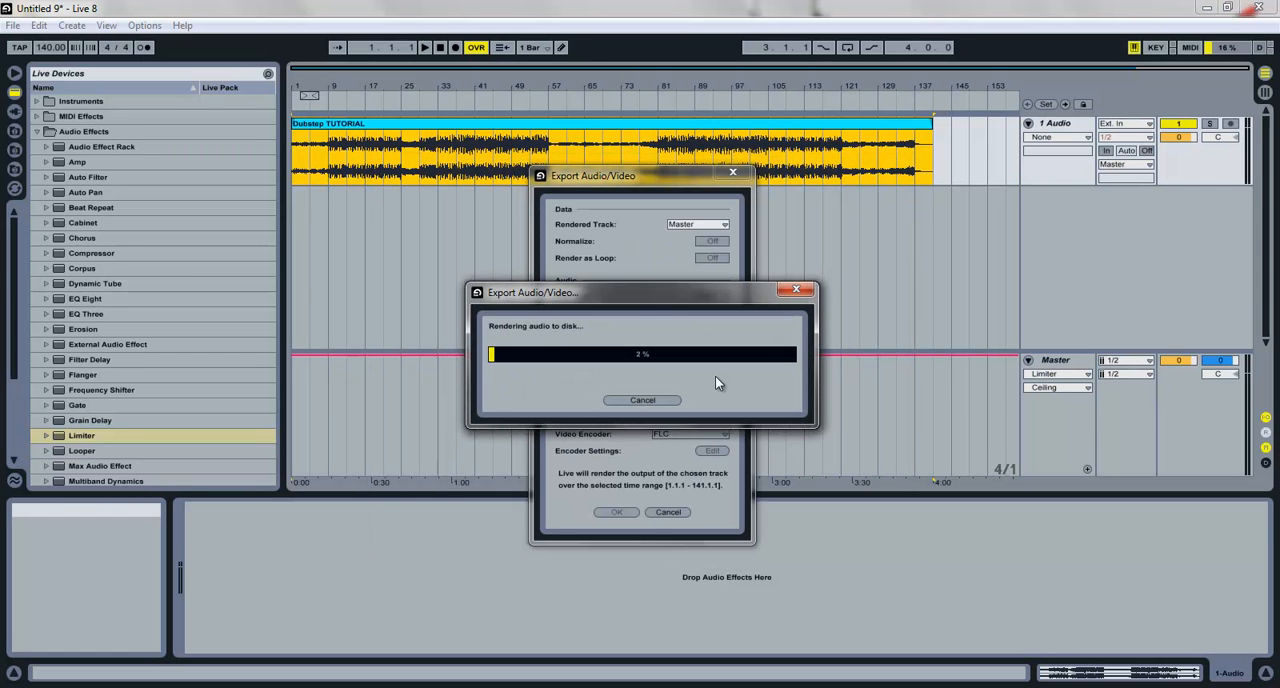